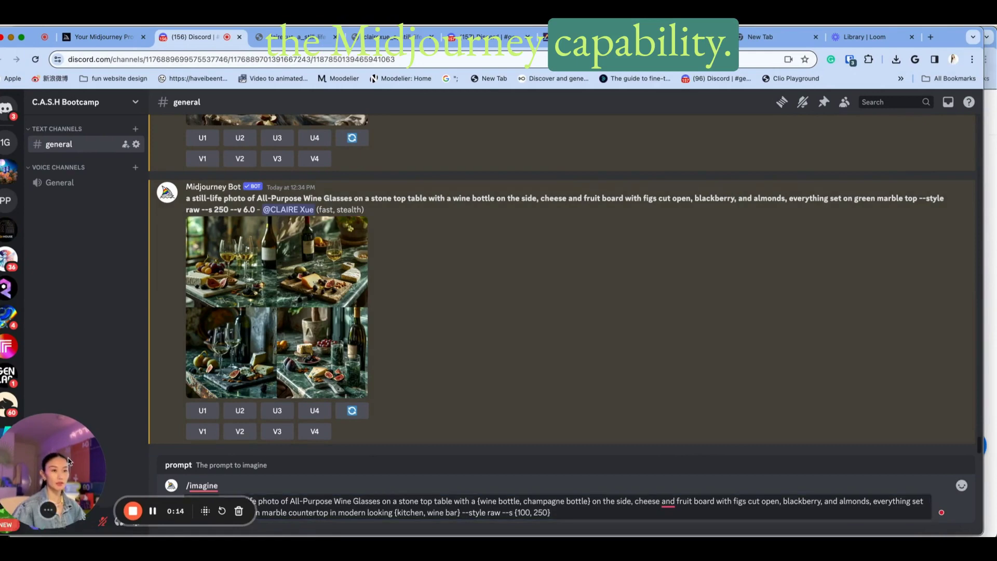
Fix the /imagine permutation prompt wording, replacing 'and' after 'cheese' with a comma.
drag(68, 464, 95, 167)
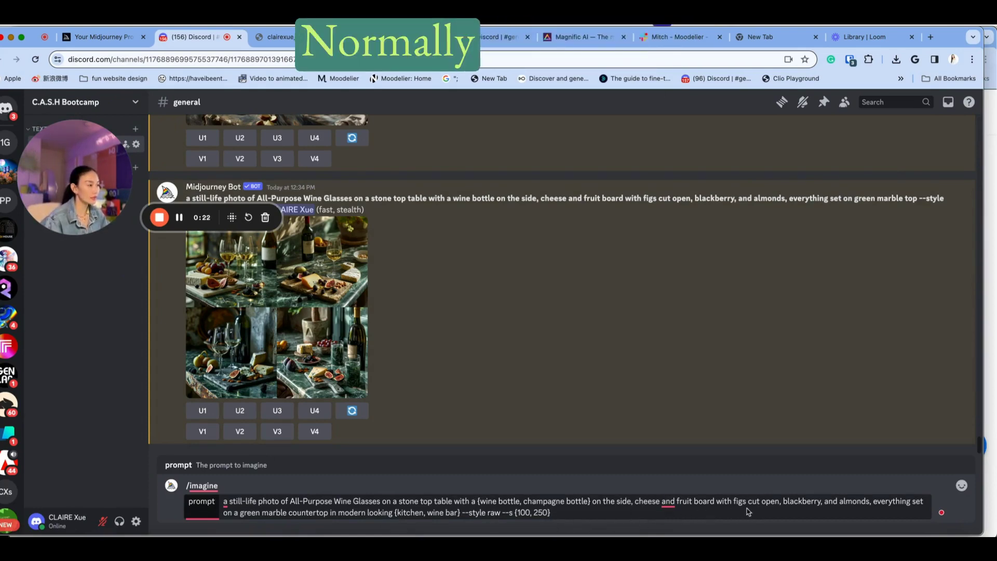
click(670, 503)
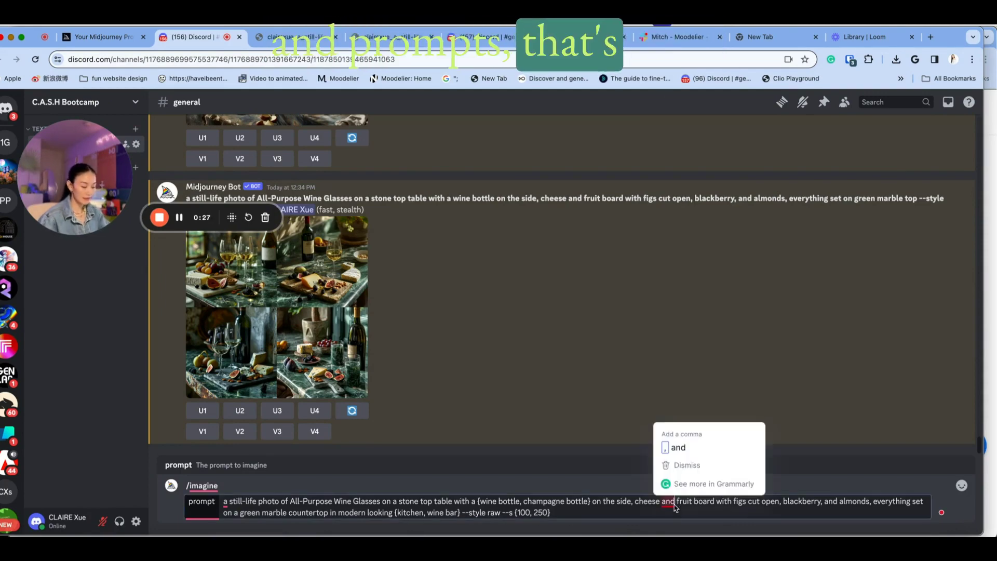
click(674, 504)
key(BackSpace)
key(BackSpace)
key(BackSpace)
key(BackSpace)
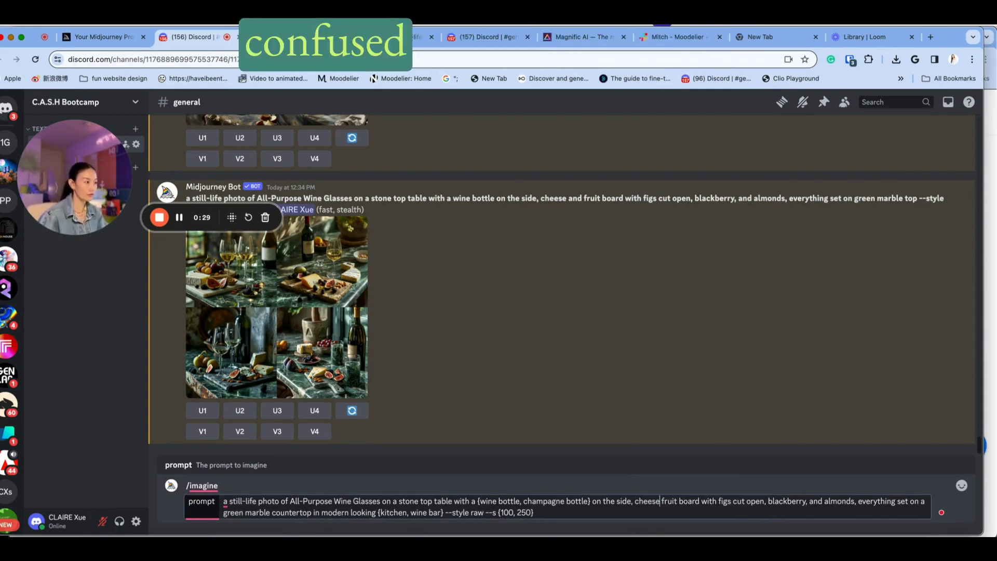
text(,)
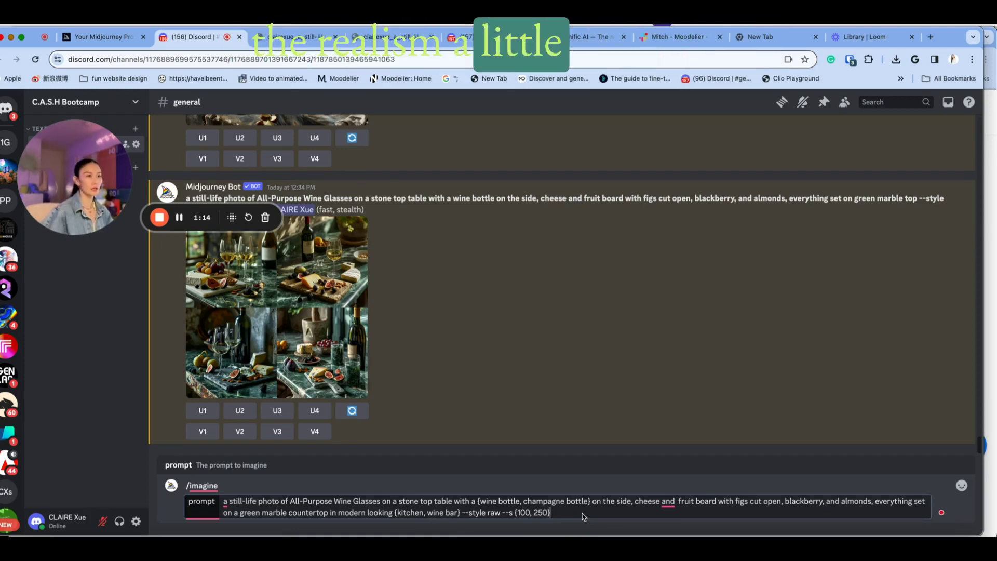
Send the permutation prompt, then take a close look at the earlier wine-and-figs grid.
key(Return)
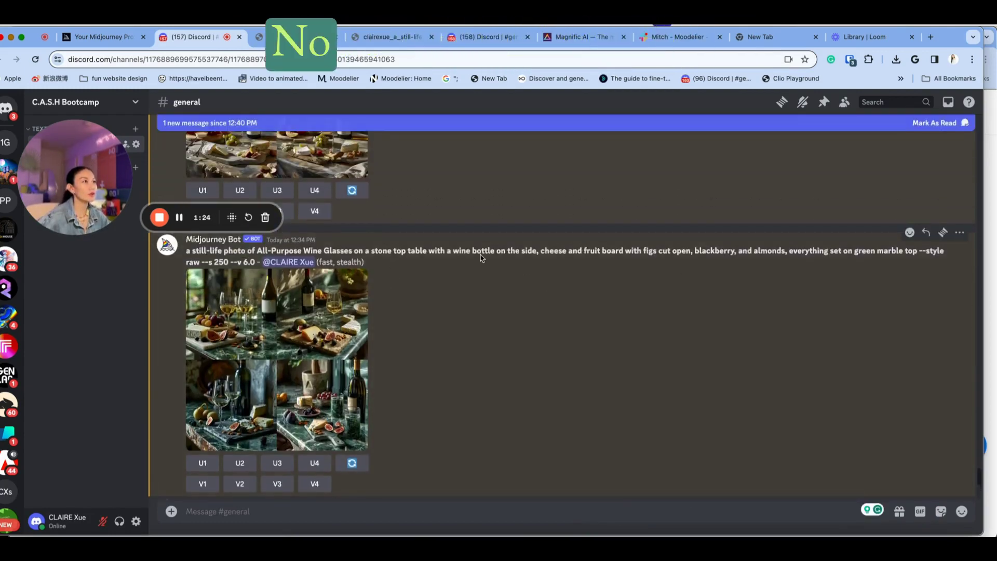
click(306, 372)
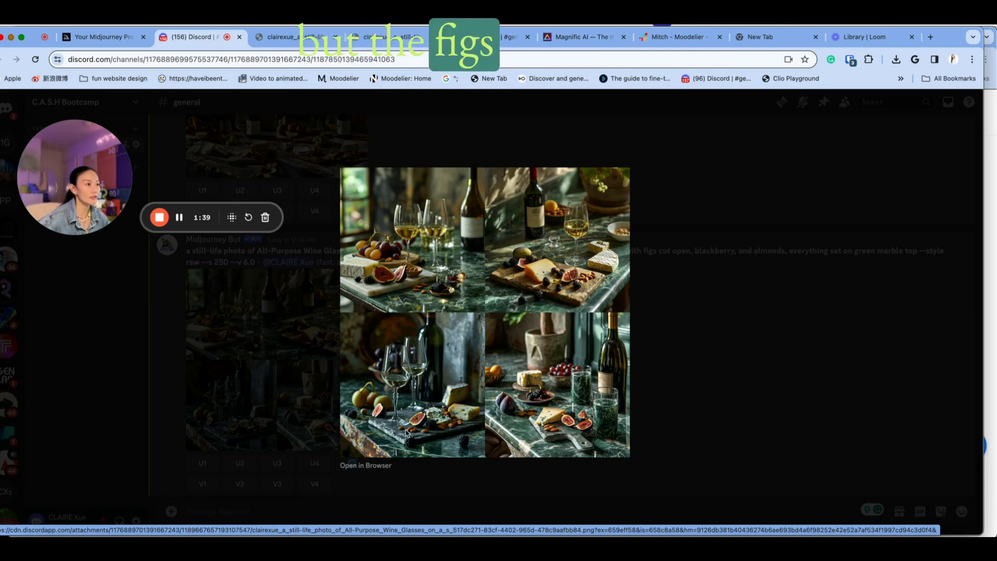
click(774, 378)
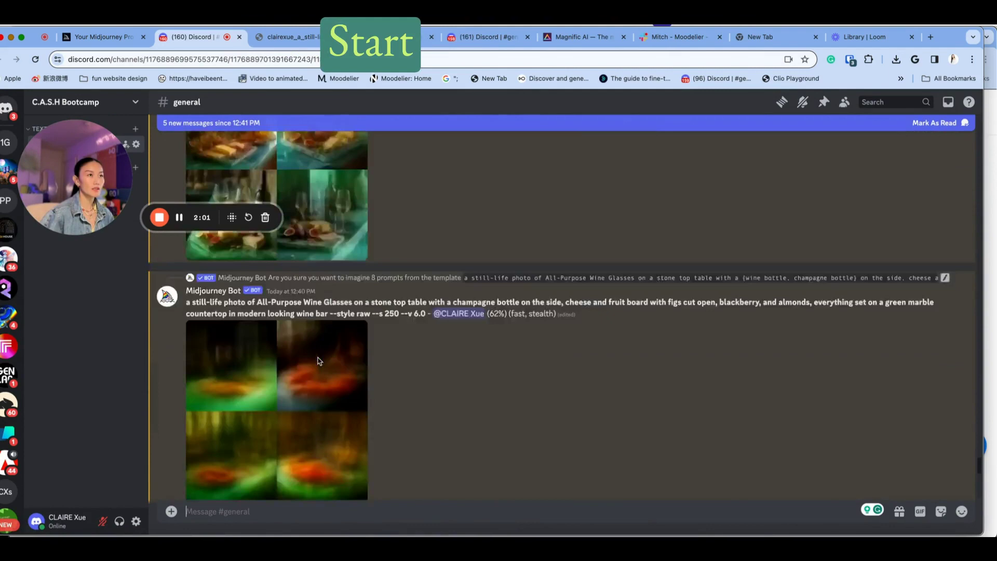
Scroll through the new permutation results and preview the still-rendering wine-bar grid.
scroll(319, 360, down, 8)
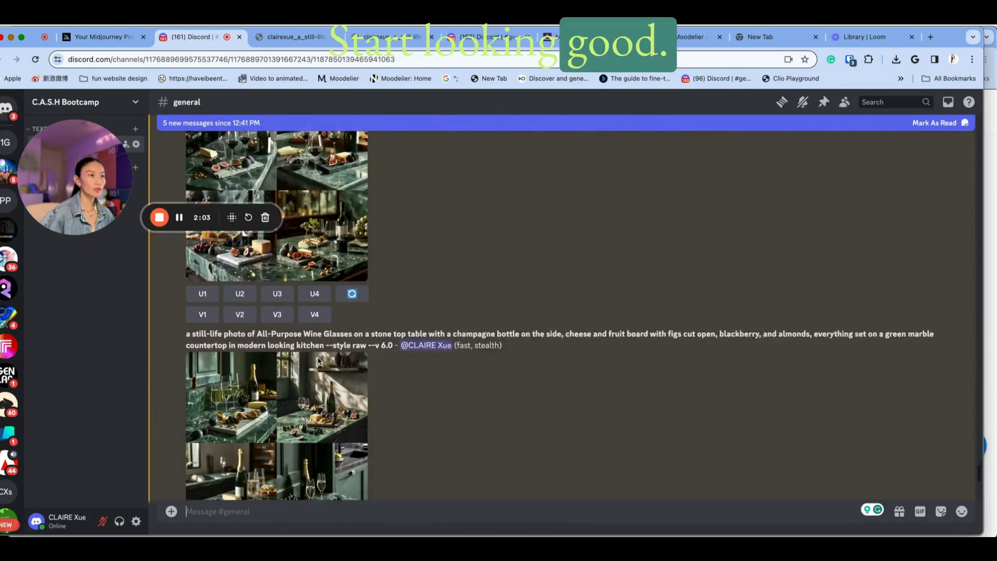
scroll(319, 361, up, 2)
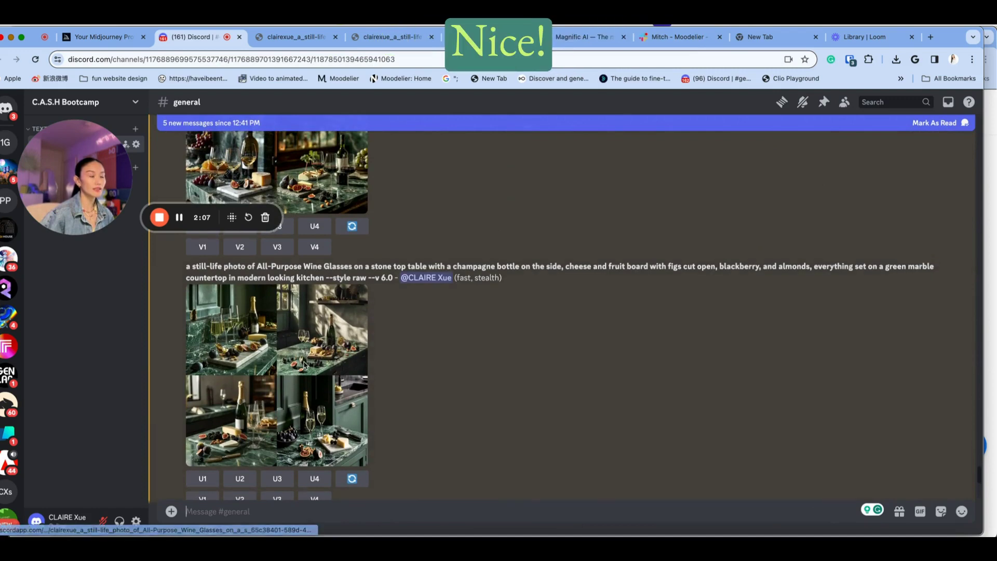
scroll(304, 364, down, 2)
scroll(304, 360, down, 5)
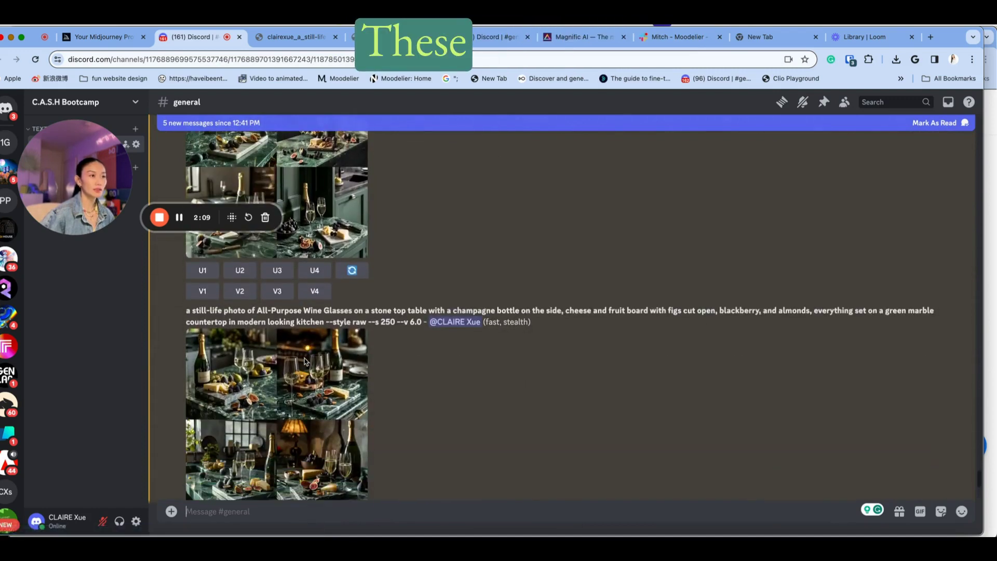
scroll(305, 362, up, 5)
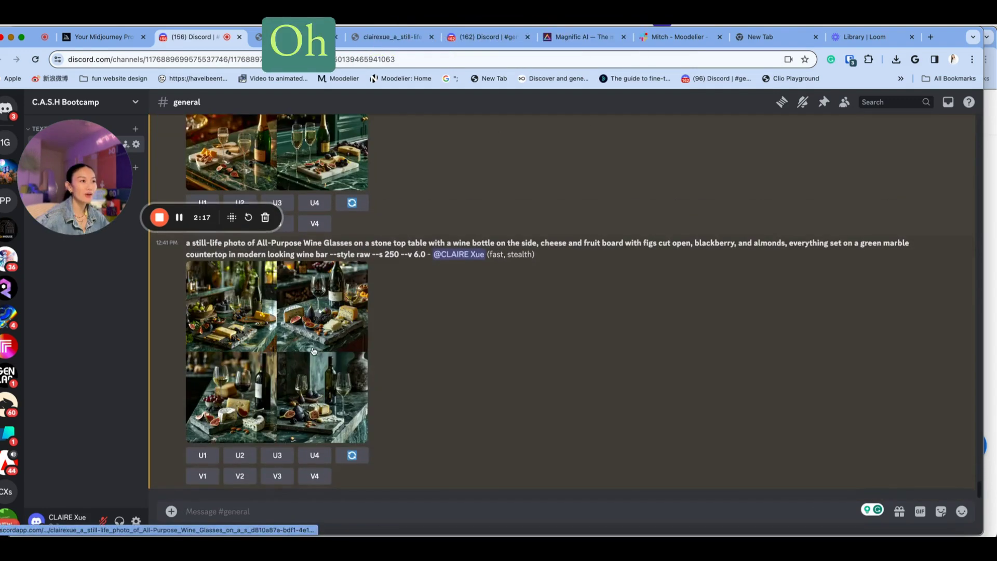
scroll(313, 351, up, 6)
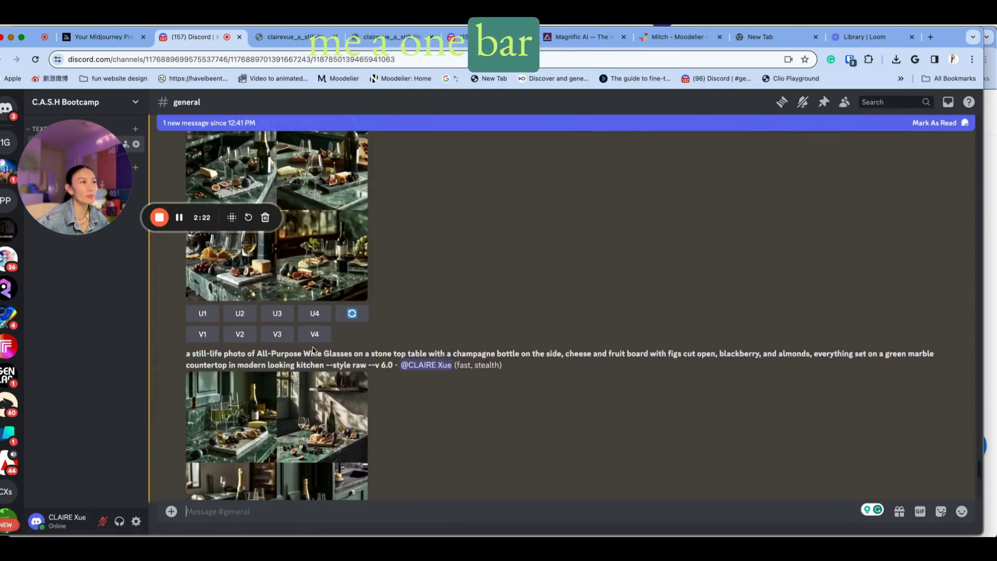
scroll(313, 351, down, 4)
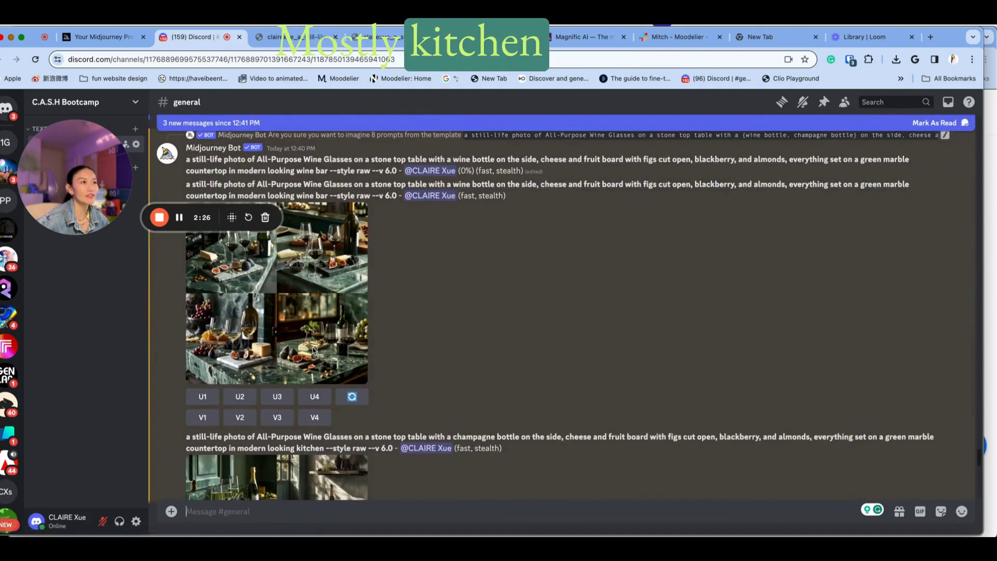
click(313, 351)
click(757, 304)
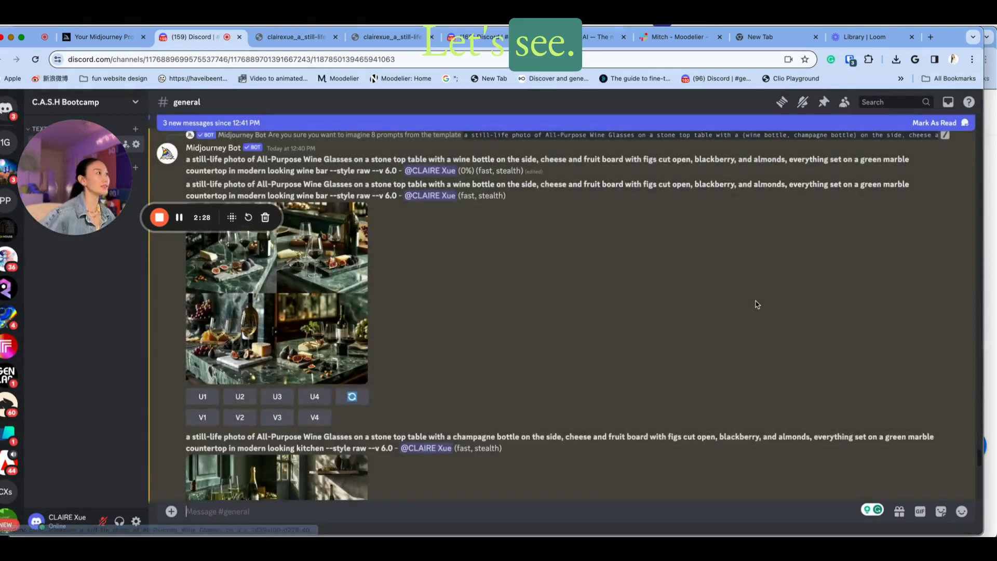
Re-examine the now-sharp wine-bar grid and the champagne-kitchen grid.
scroll(754, 304, up, 3)
click(316, 396)
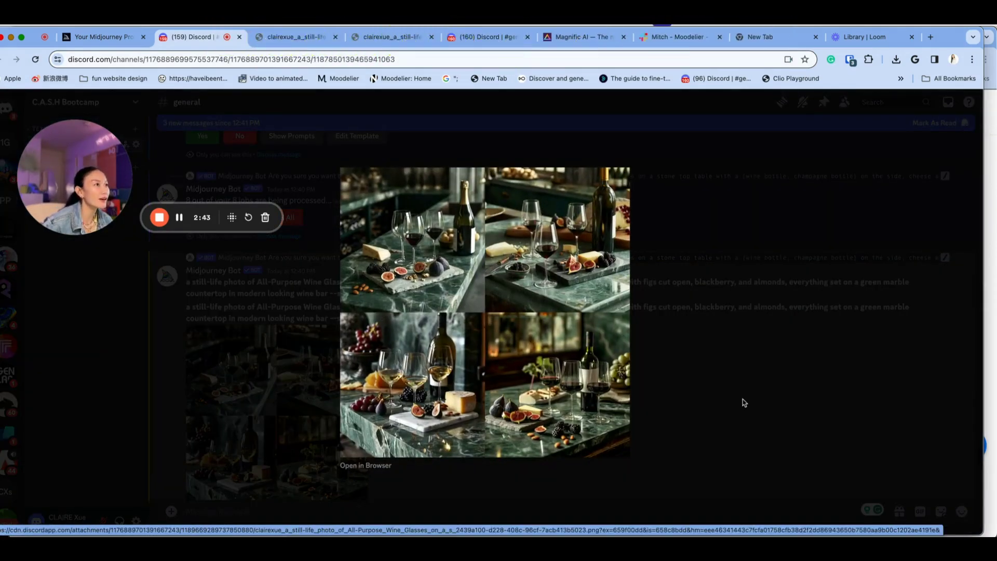
click(744, 402)
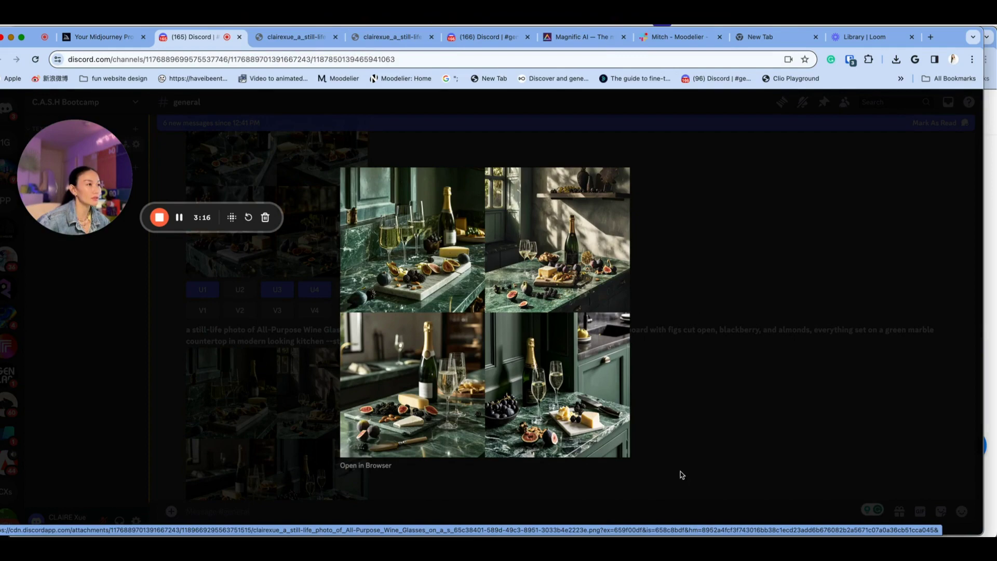
click(704, 447)
scroll(285, 423, down, 3)
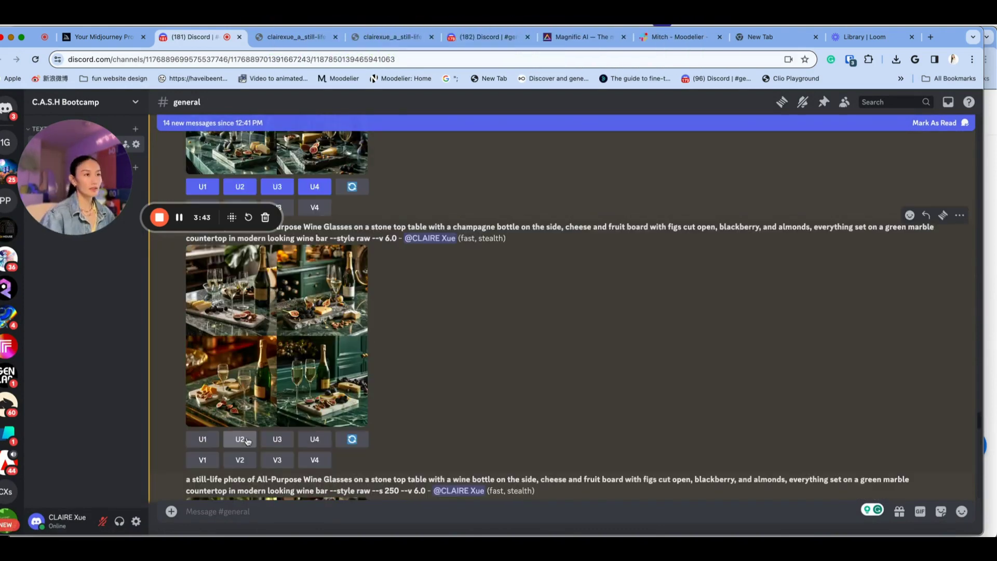
Request U3 and U4 upscales from the champagne wine-bar grid.
click(276, 440)
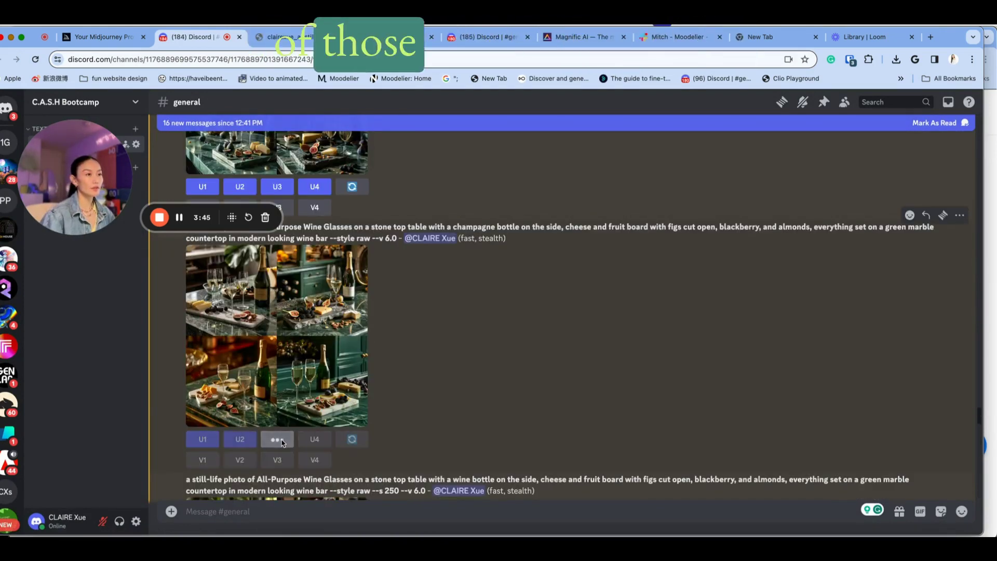
click(317, 442)
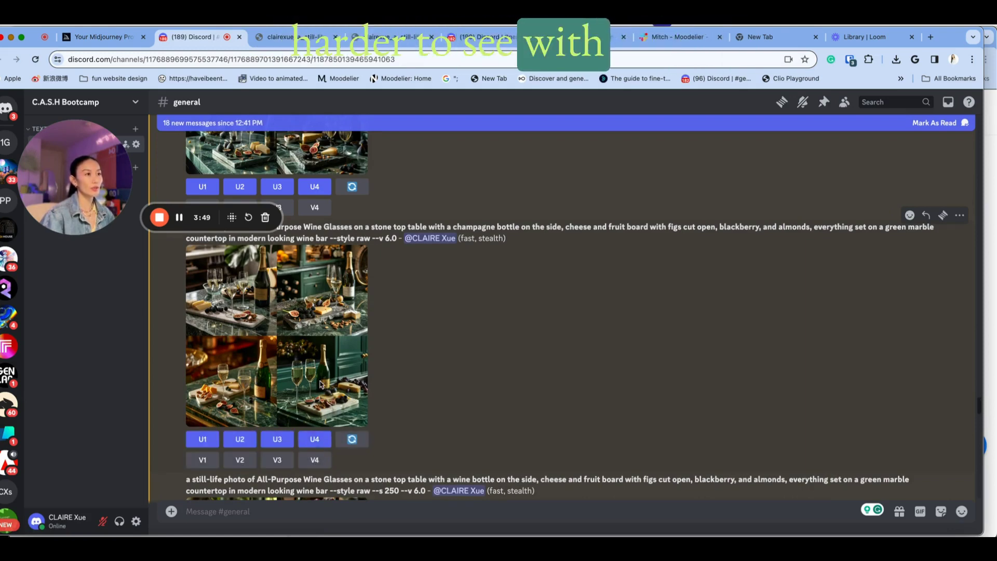
scroll(312, 382, down, 5)
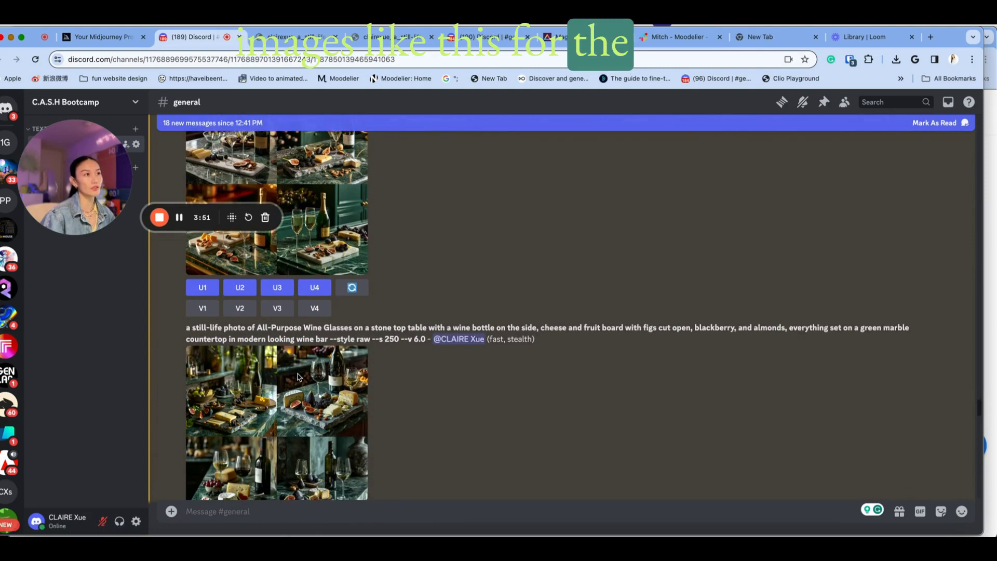
scroll(298, 377, down, 4)
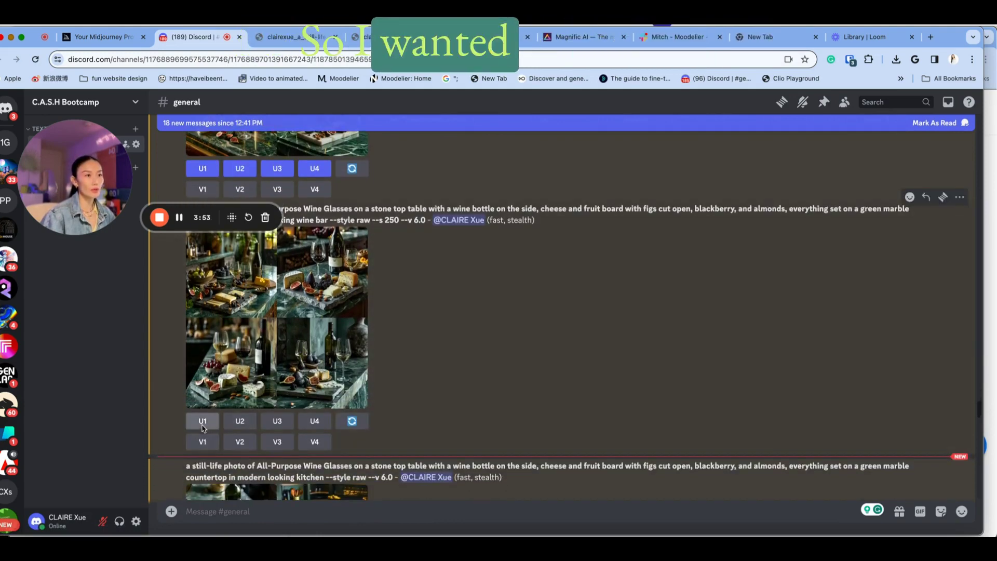
Request U1, U3 and U4 upscales from the wine-bottle wine-bar grid.
click(202, 422)
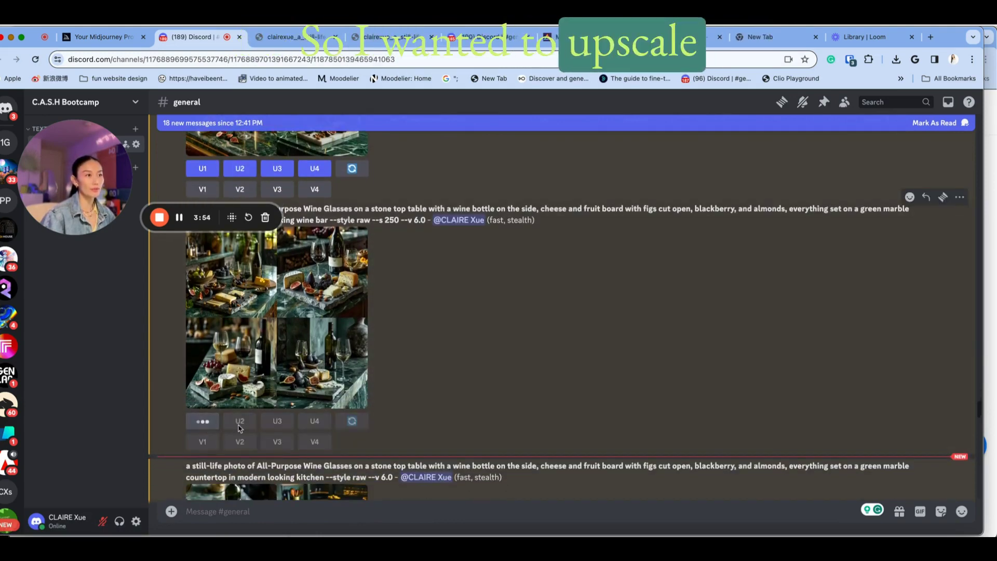
click(282, 423)
click(323, 422)
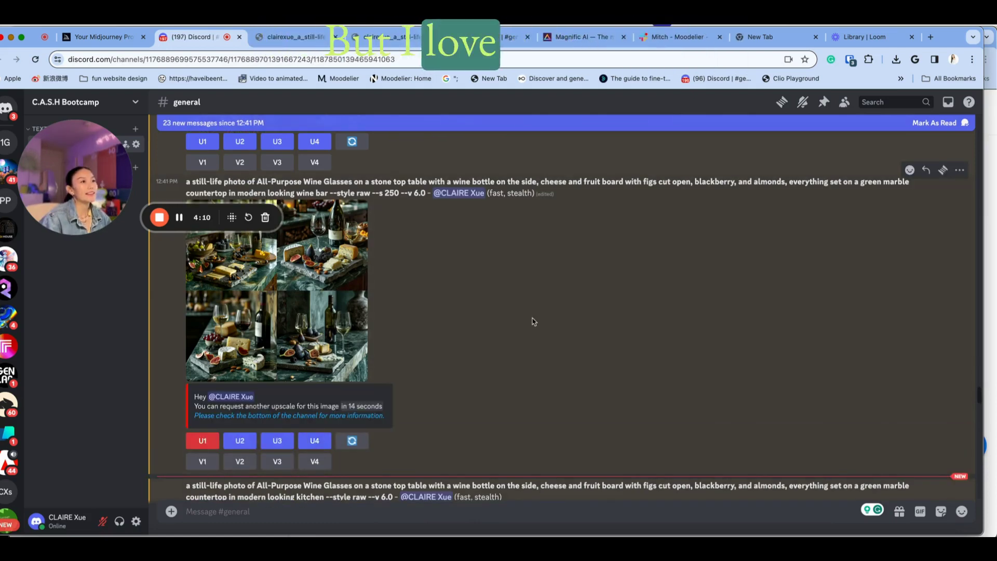
scroll(533, 321, up, 2)
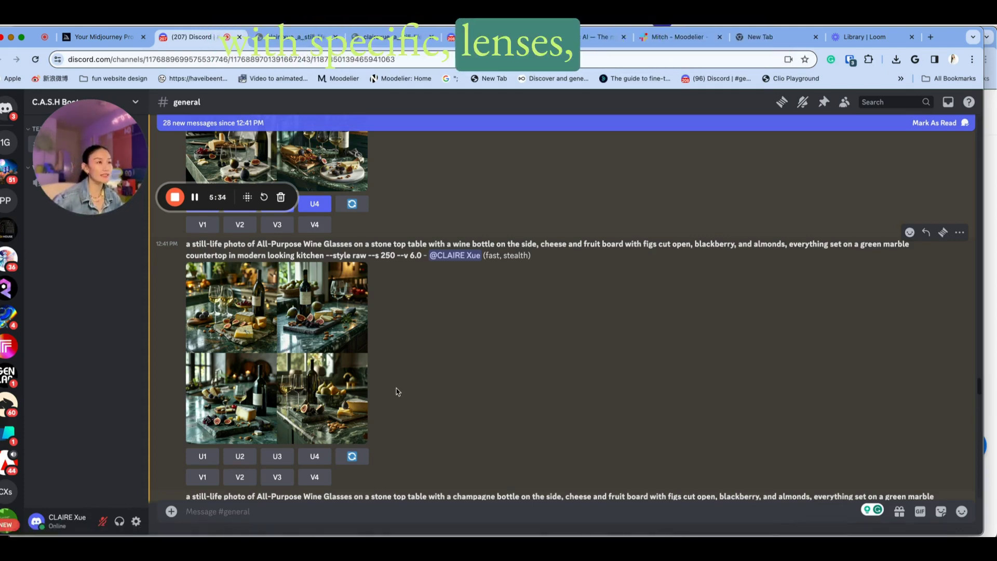
Scroll the channel back to the --s 250 wine-bottle kitchen grid and its U1–U4 buttons.
scroll(389, 390, down, 1)
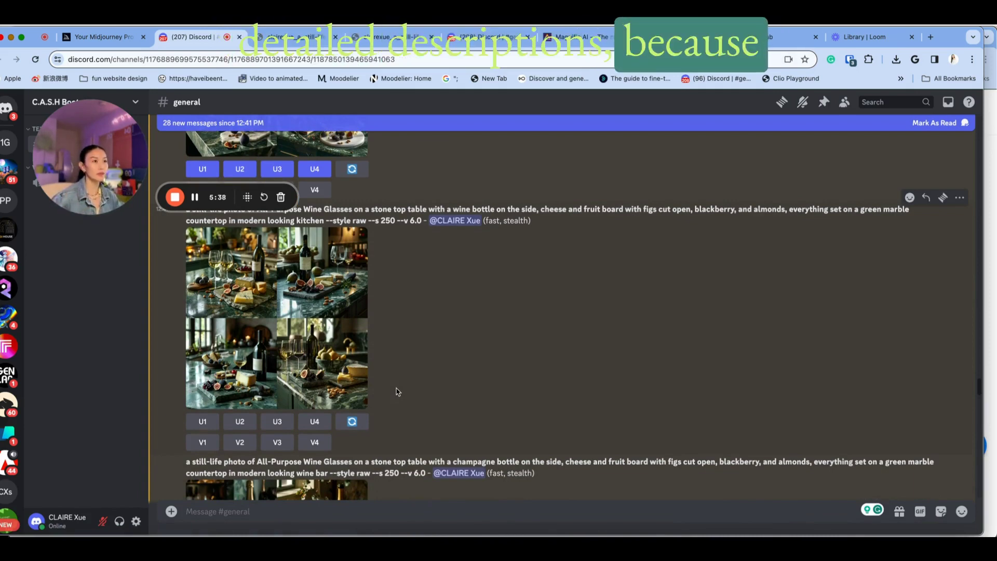
scroll(398, 391, up, 1)
scroll(398, 391, up, 1)
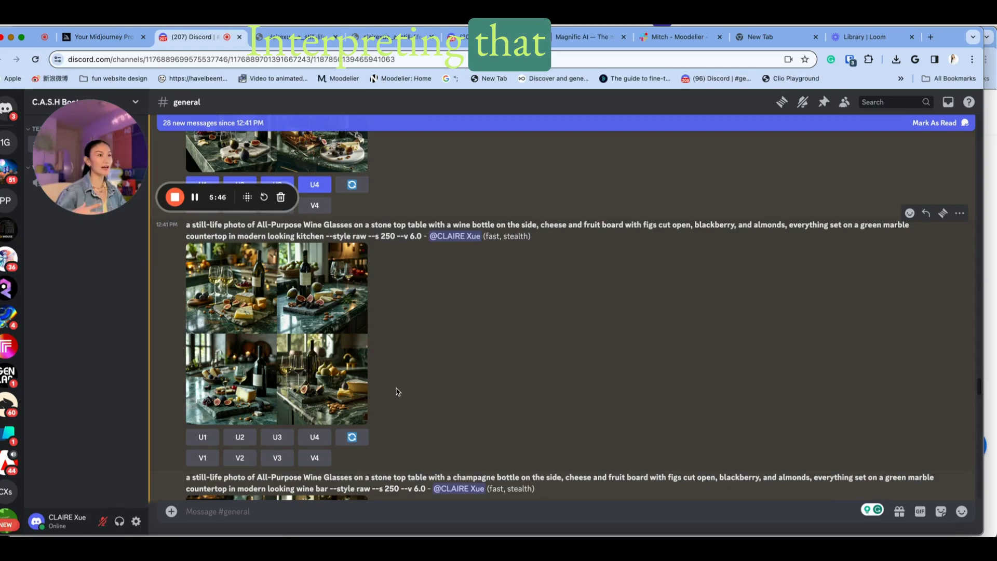
scroll(398, 392, down, 3)
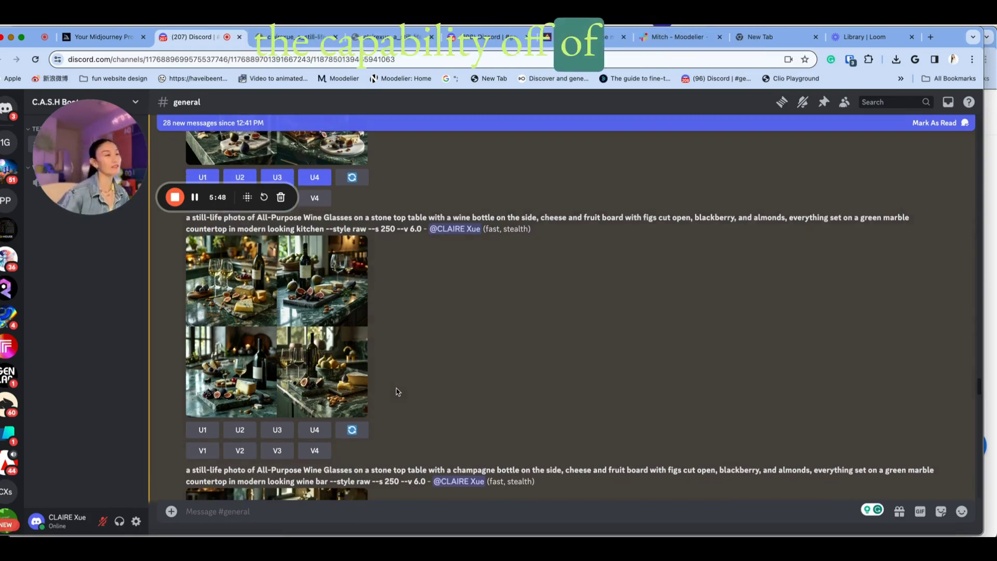
scroll(397, 391, up, 2)
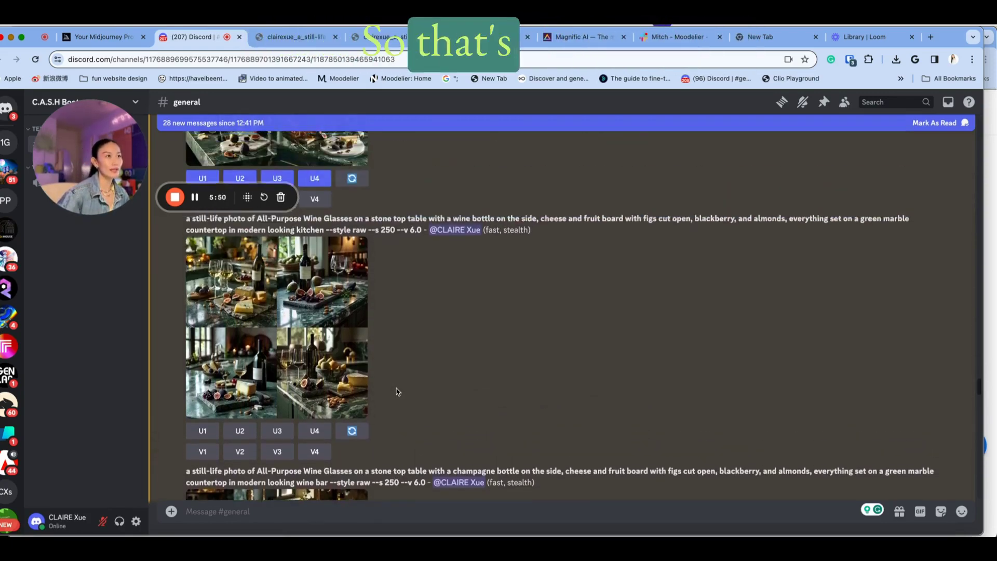
scroll(397, 391, down, 1)
scroll(397, 391, up, 3)
scroll(397, 391, down, 2)
scroll(397, 391, up, 1)
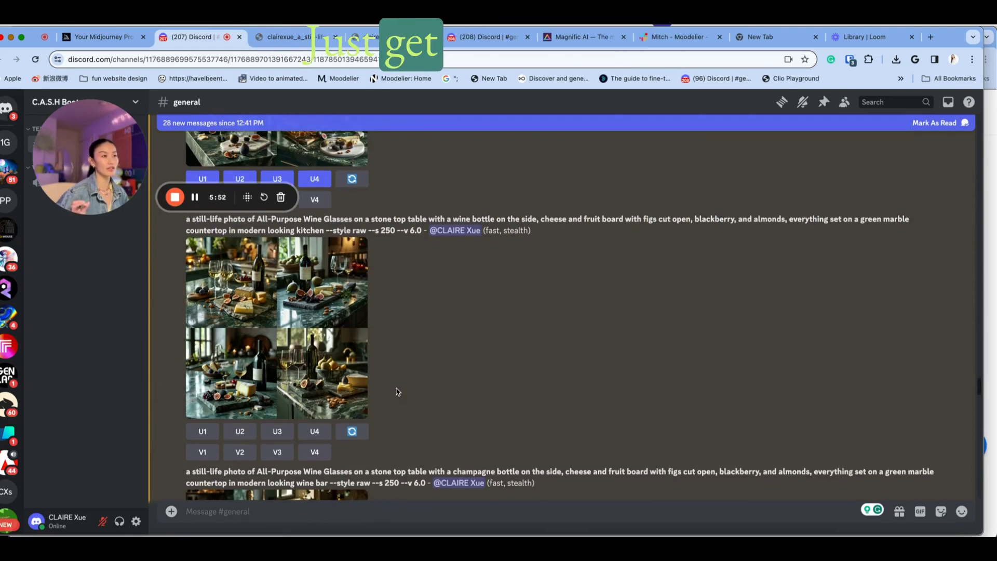
Upscale kitchen images 1 and 2, retrying U1 after the cooldown notice.
click(202, 431)
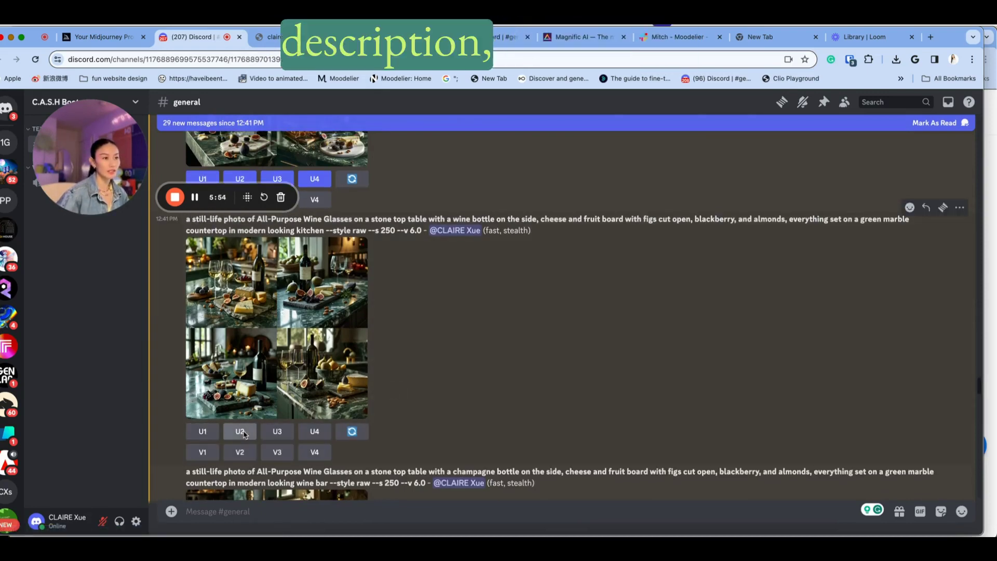
click(244, 433)
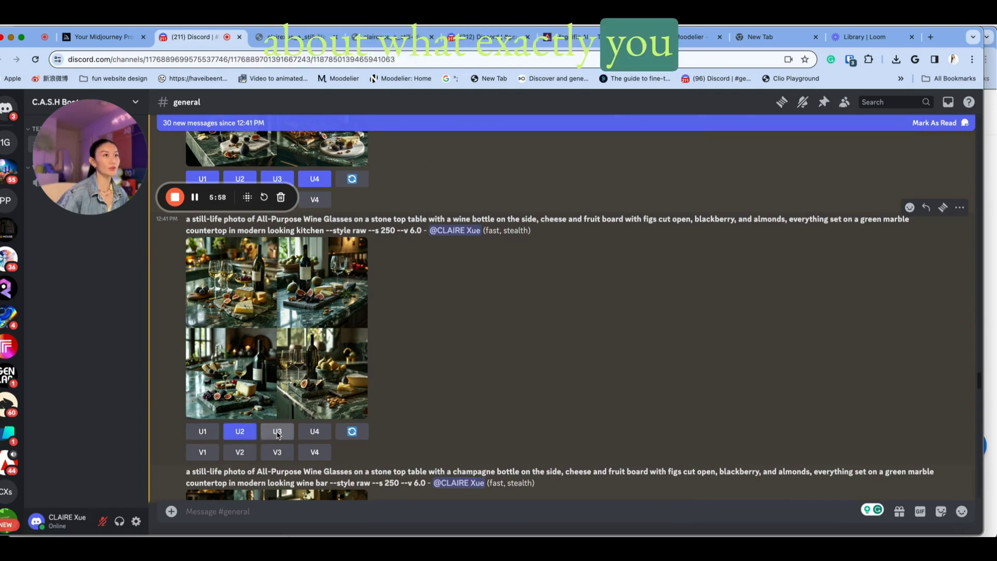
click(203, 432)
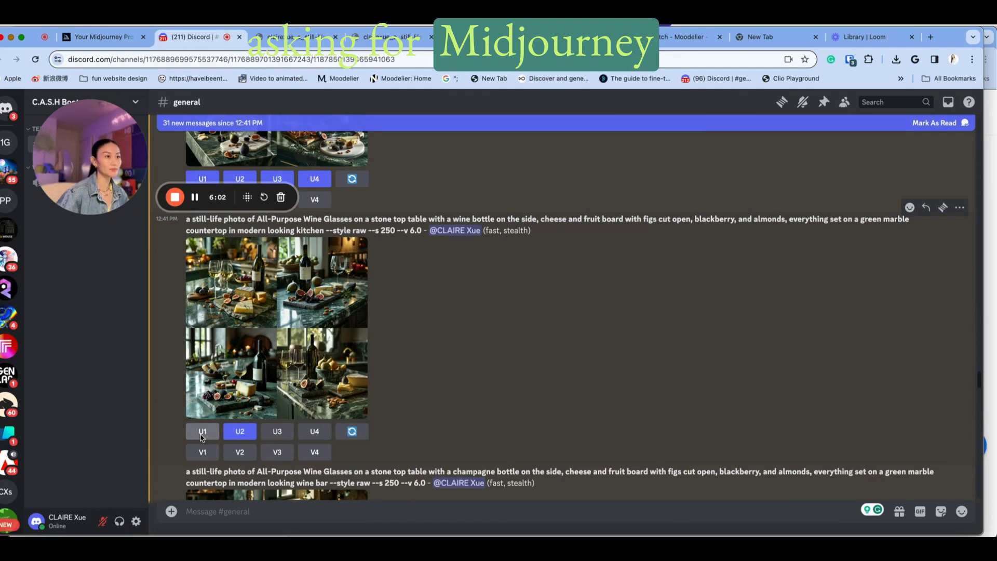
scroll(204, 444, down, 3)
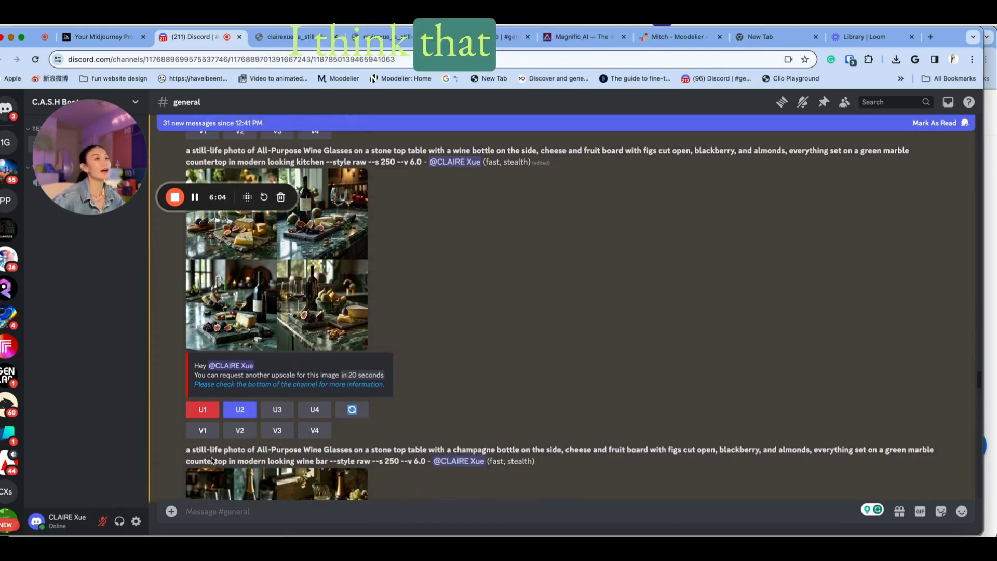
scroll(217, 445, down, 1)
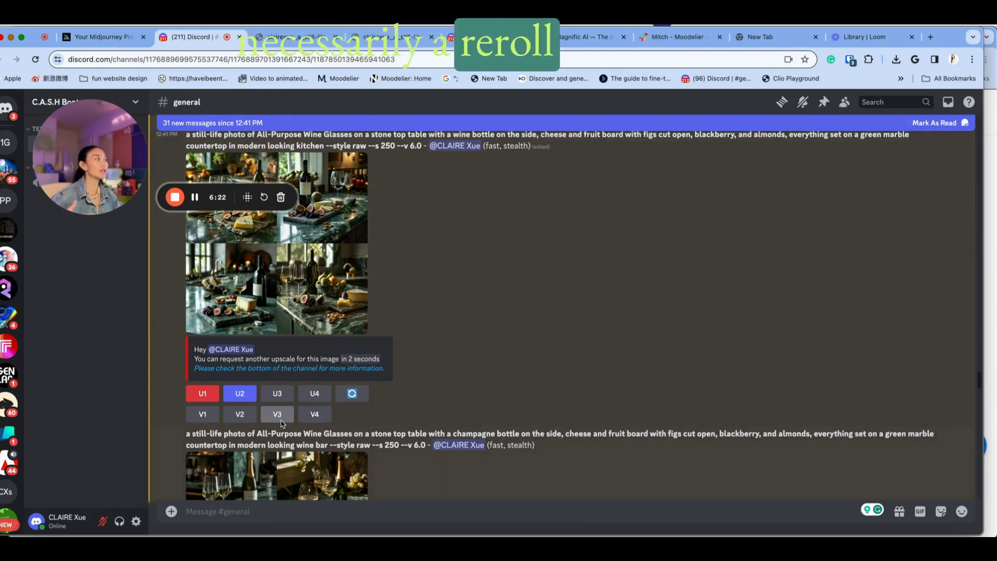
scroll(281, 423, up, 1)
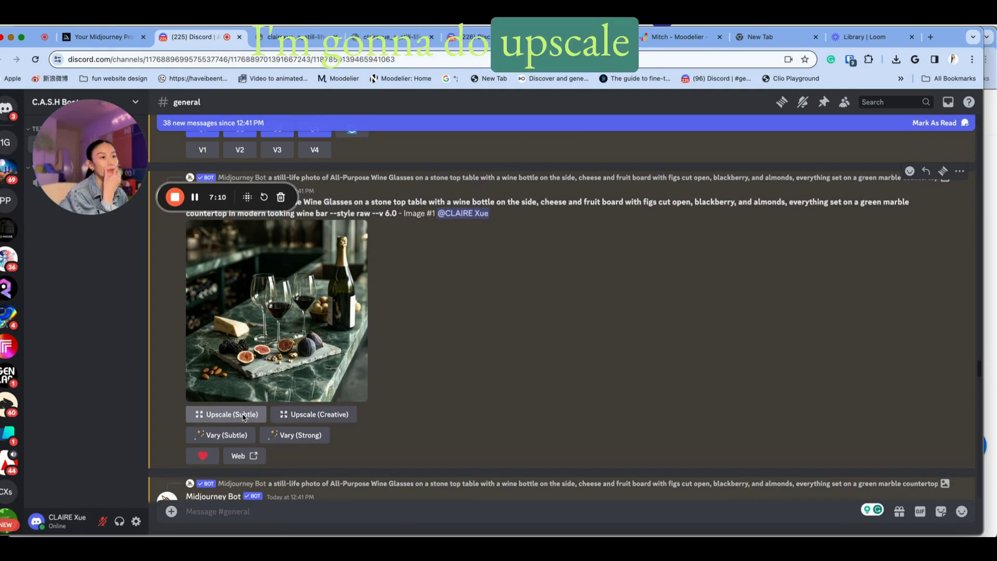
Find the refused subtle upscale of wine-bar Image #1 and its out-of-fast-hours notice.
scroll(291, 331, up, 1)
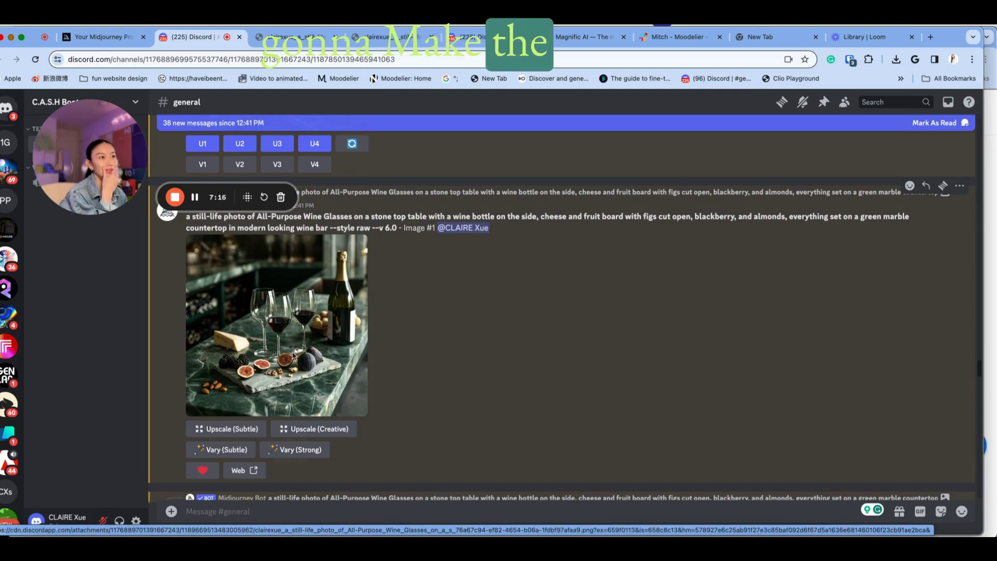
scroll(257, 369, down, 1)
scroll(258, 368, down, 1)
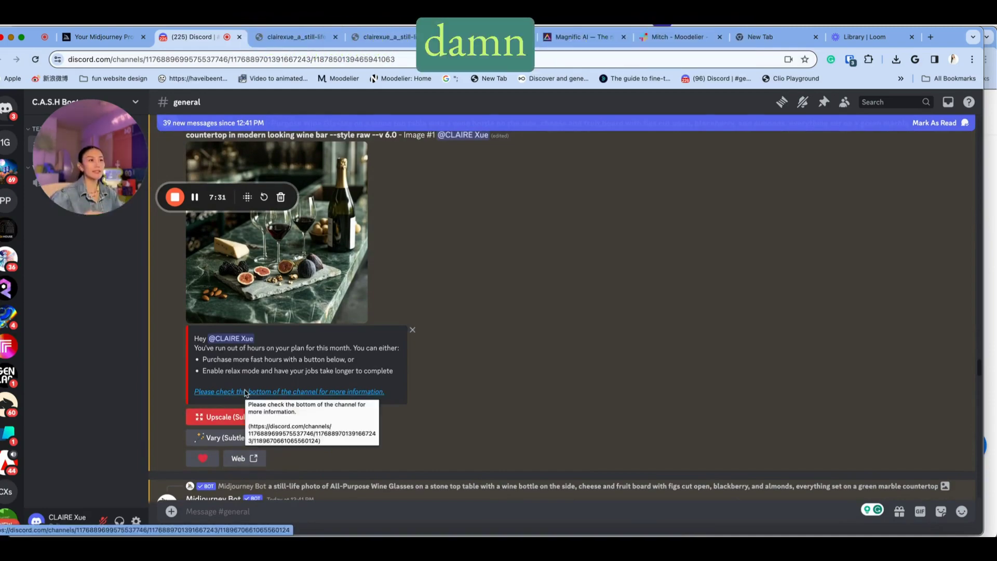
Scroll past the credits message to the finished Upscaled (Subtle) wine-bar still life.
scroll(247, 389, down, 5)
scroll(247, 389, down, 5)
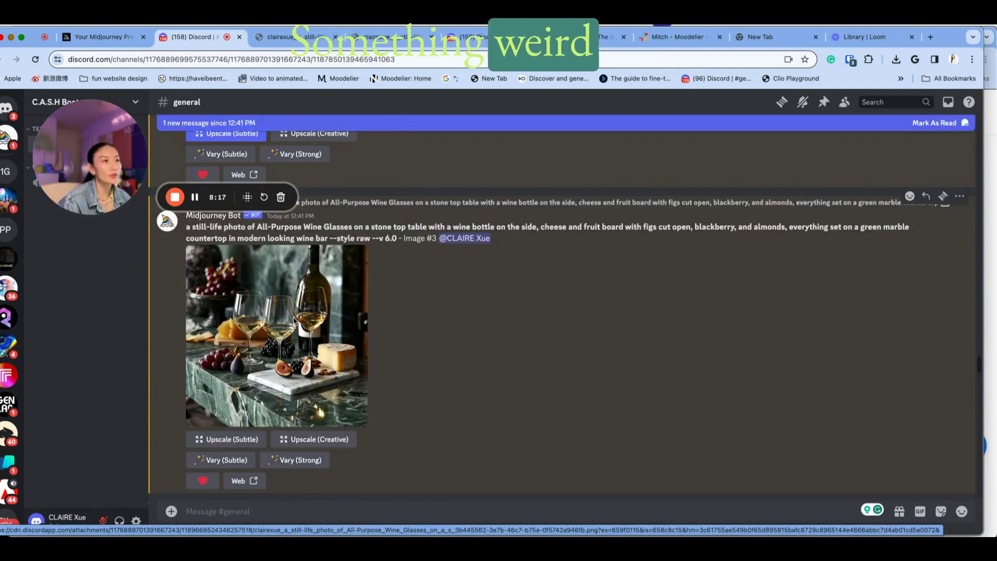
scroll(333, 319, up, 5)
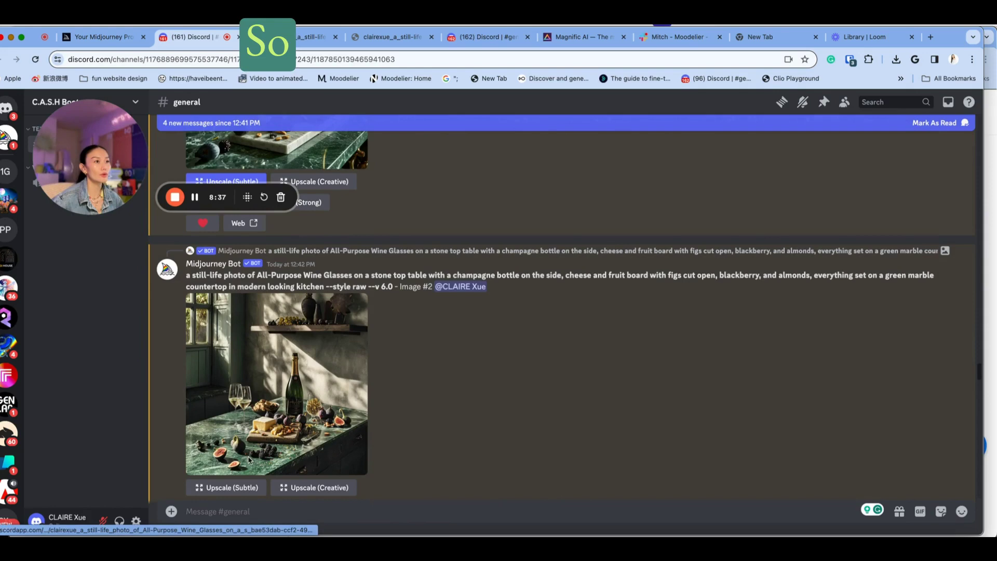
scroll(248, 459, down, 1)
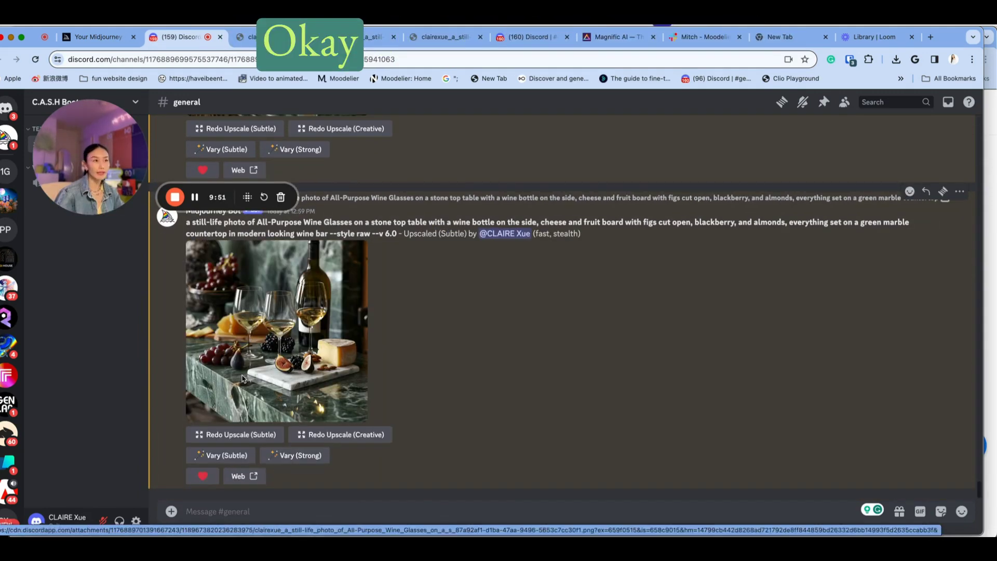
click(312, 367)
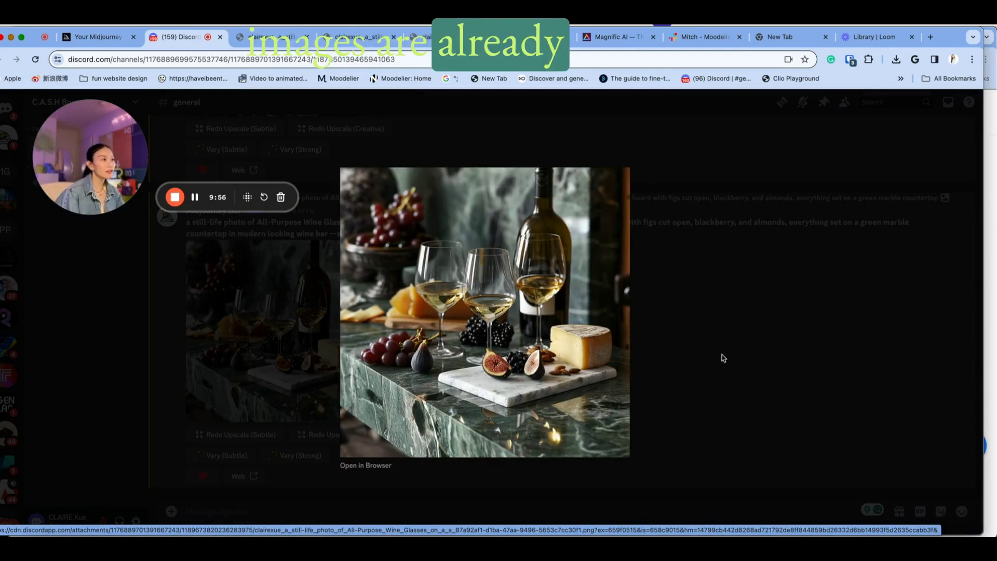
click(740, 367)
scroll(725, 371, down, 5)
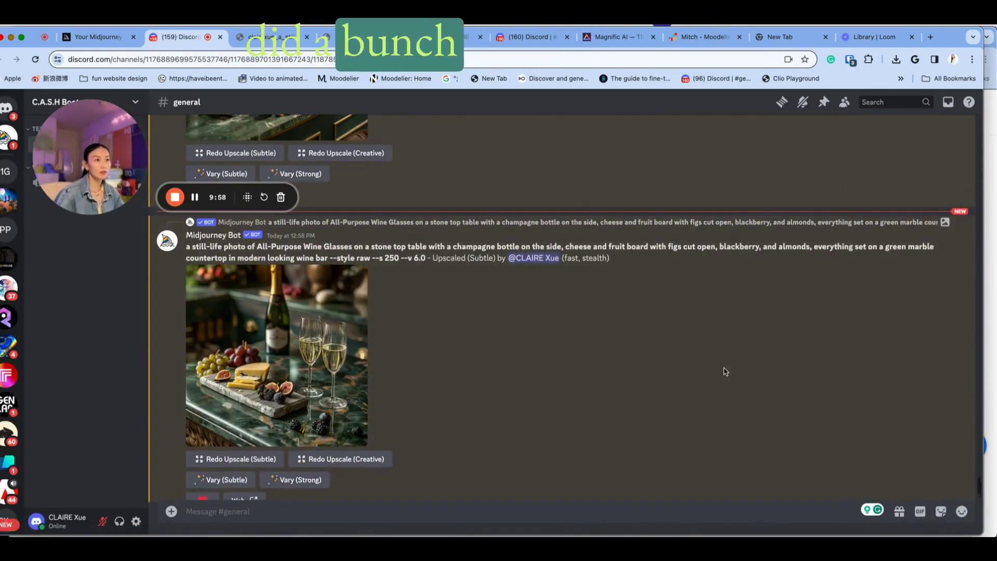
click(304, 362)
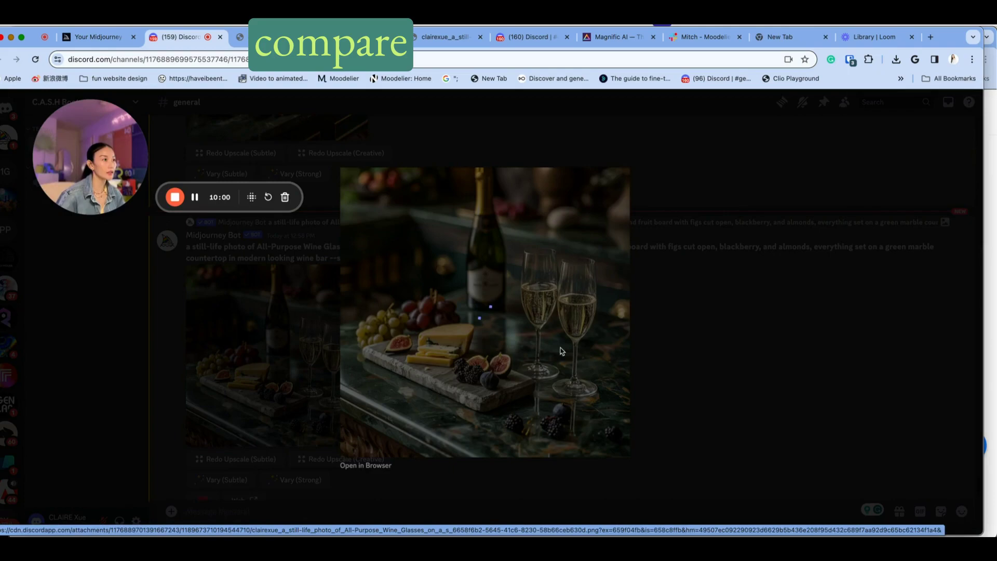
click(678, 346)
scroll(650, 343, up, 2)
scroll(650, 343, down, 3)
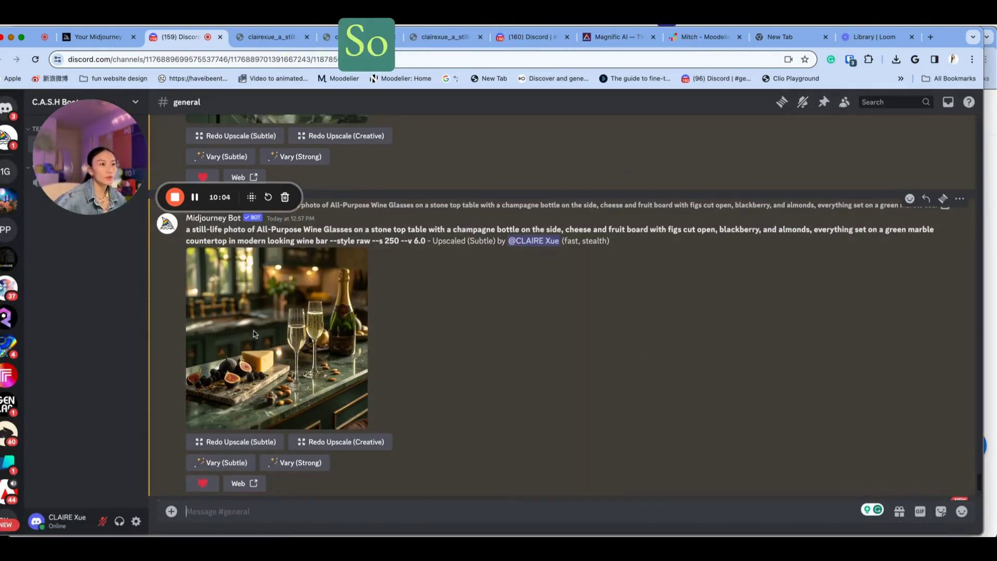
click(255, 334)
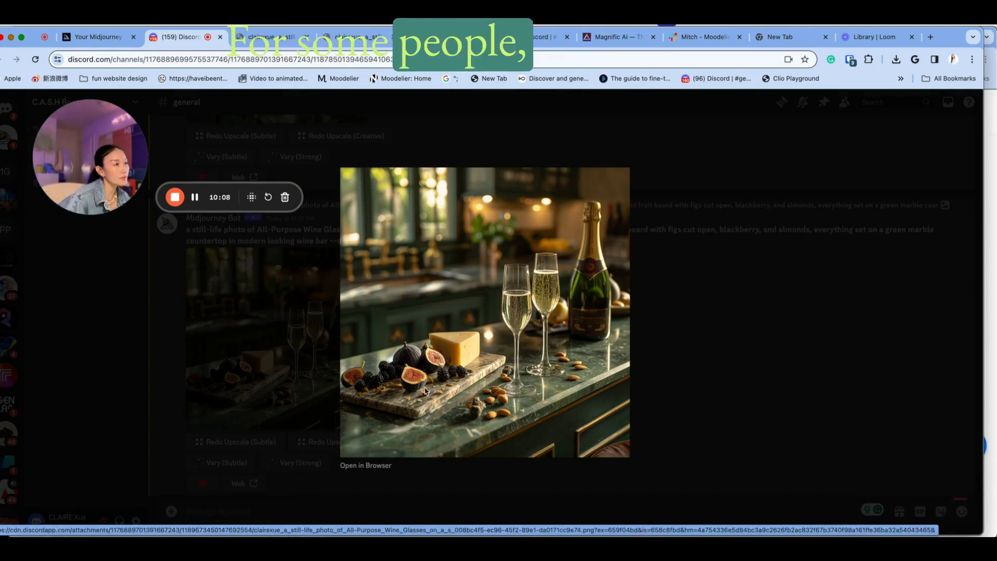
click(671, 394)
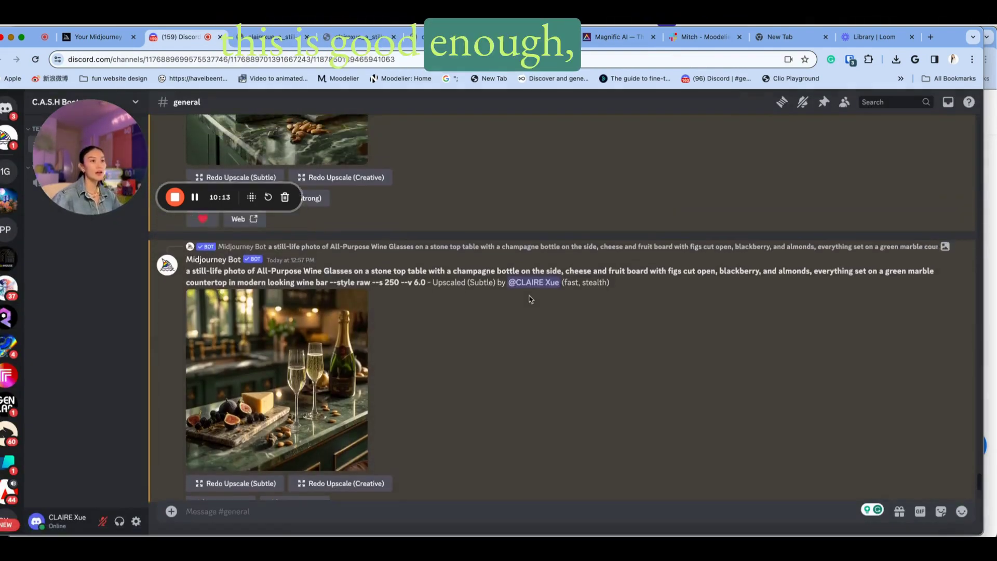
Inspect the kitchen figs-and-cheese upscale and the white-wine-with-cheeses upscale full size.
scroll(527, 295, down, 2)
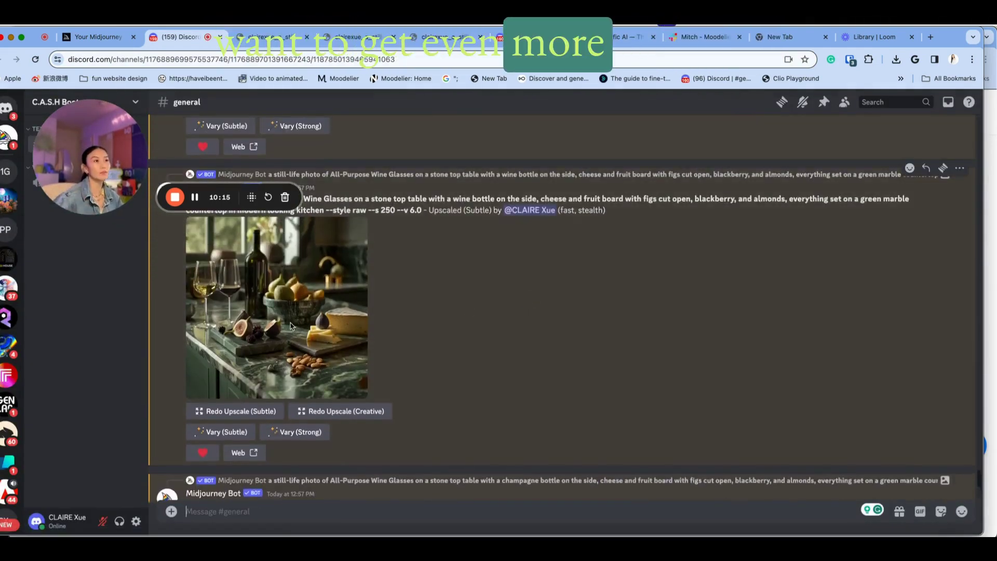
click(289, 325)
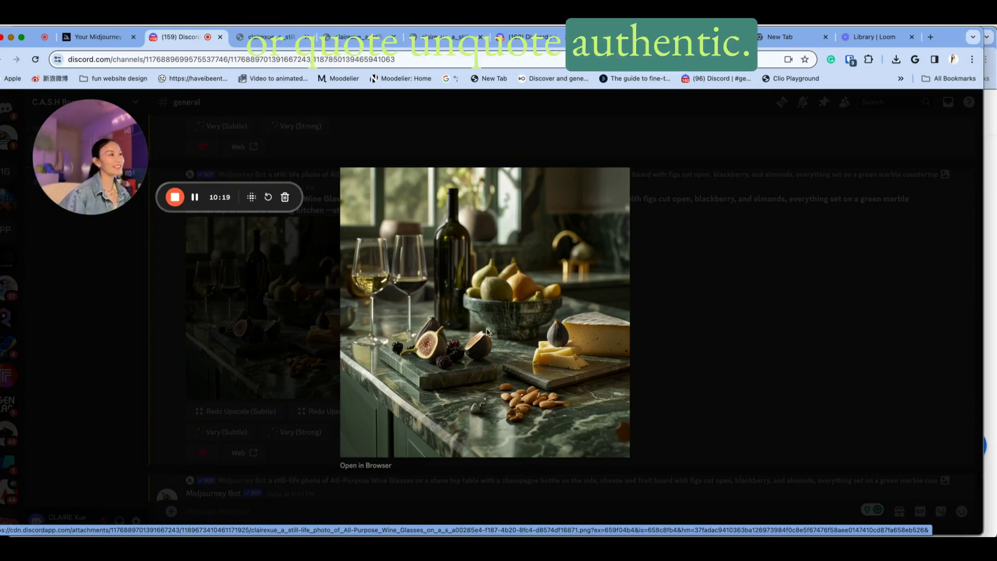
scroll(517, 329, up, 5)
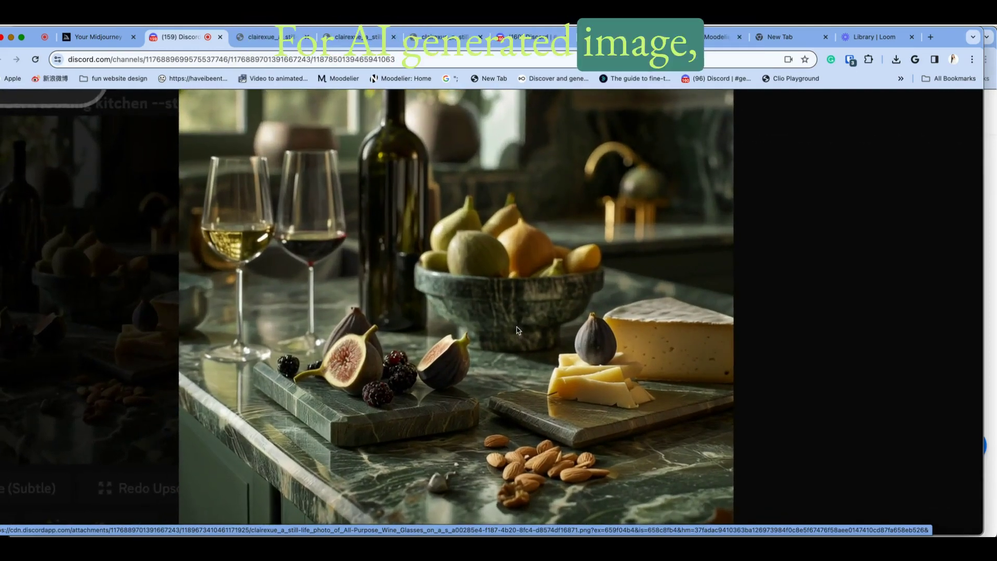
scroll(511, 331, down, 5)
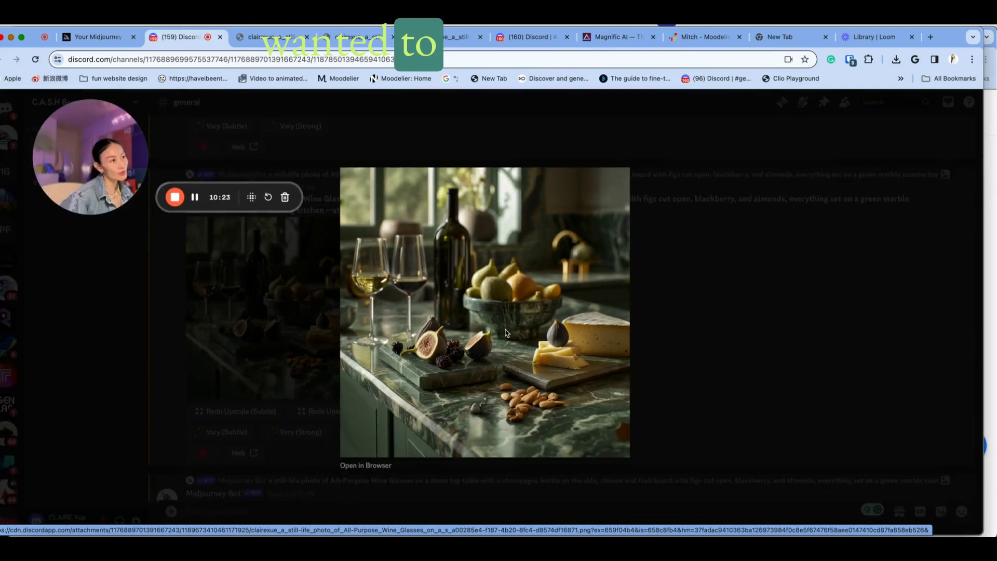
click(756, 326)
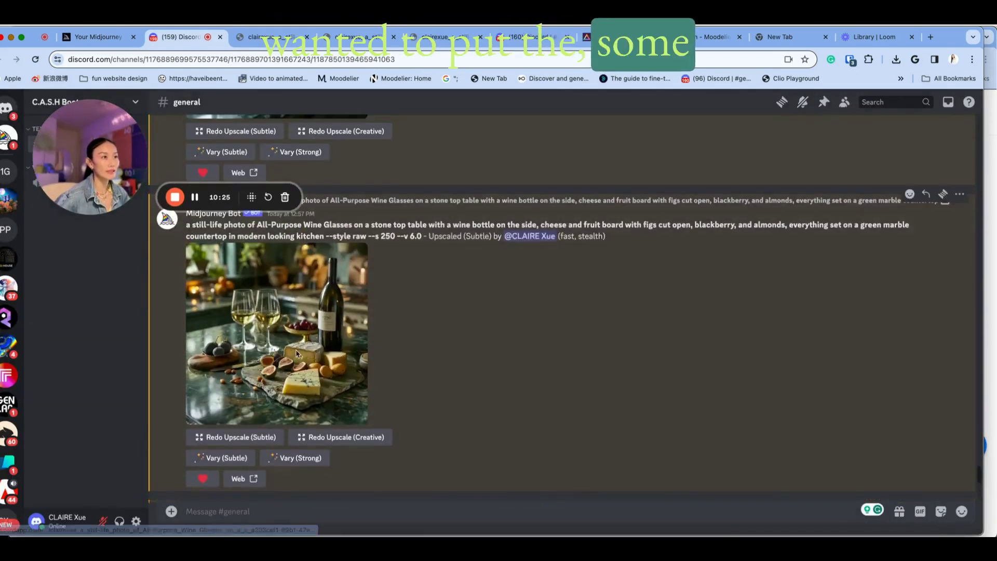
click(297, 353)
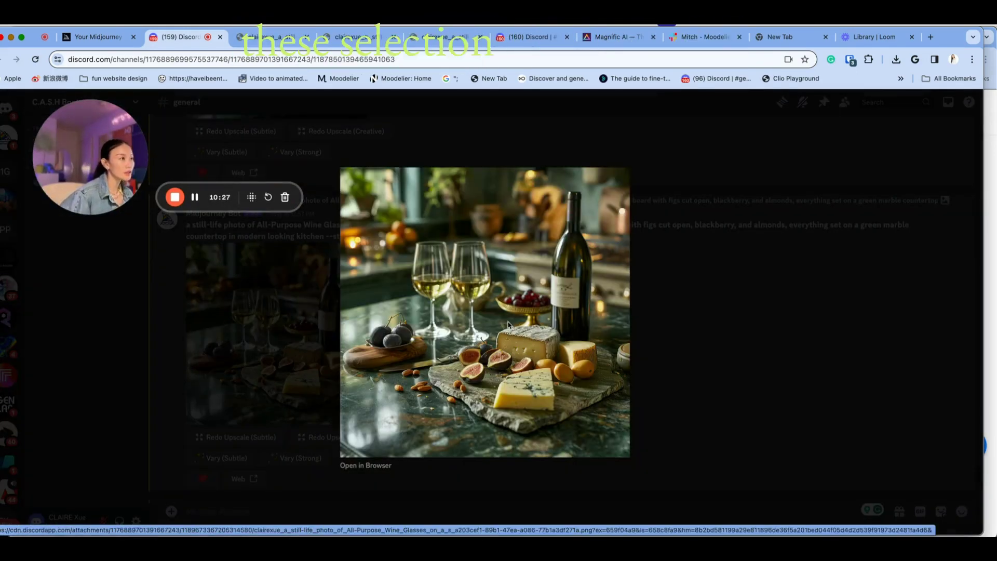
click(729, 333)
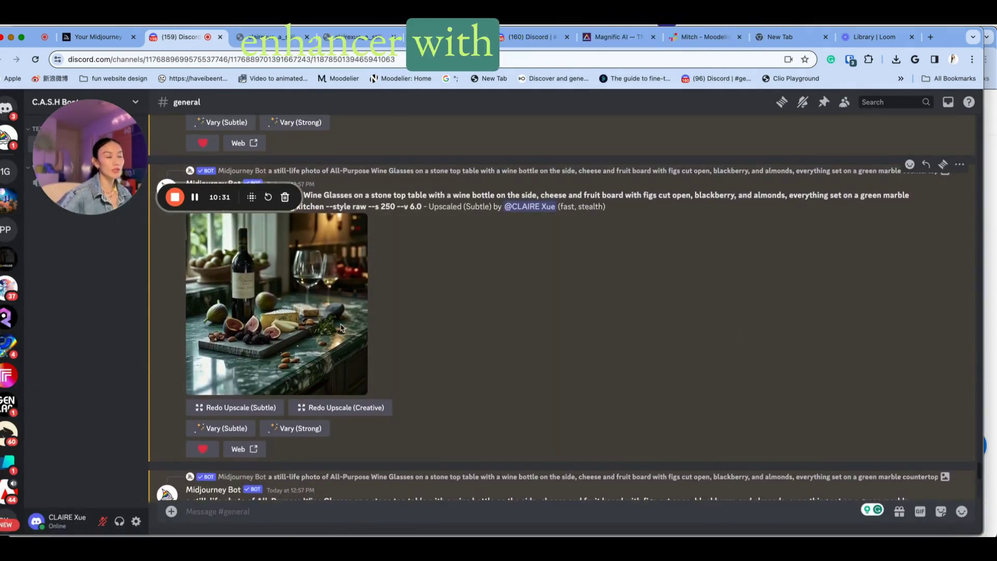
View the red-wine bottle upscale by the window, then scroll back through the upscales.
scroll(364, 353, down, 5)
click(301, 374)
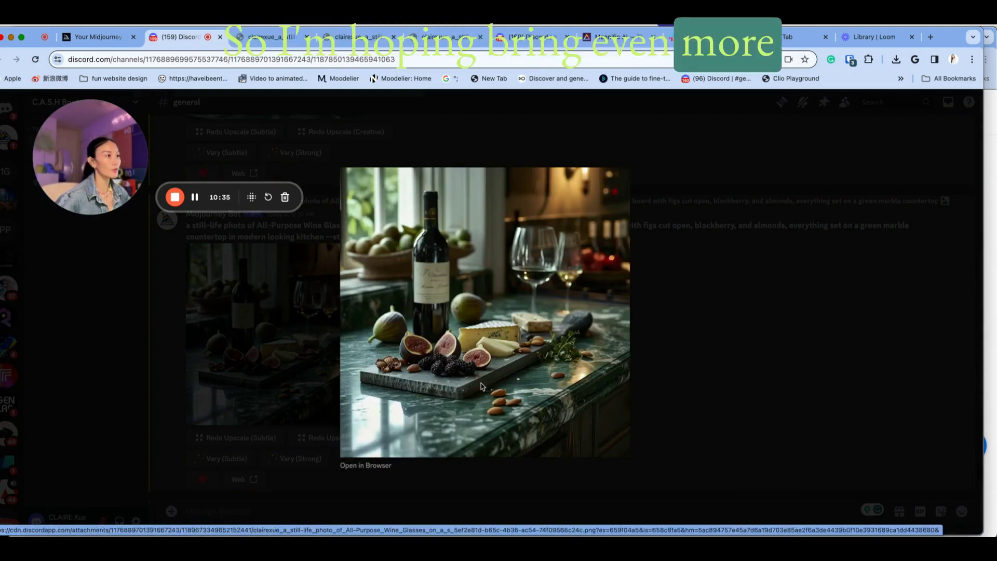
click(777, 343)
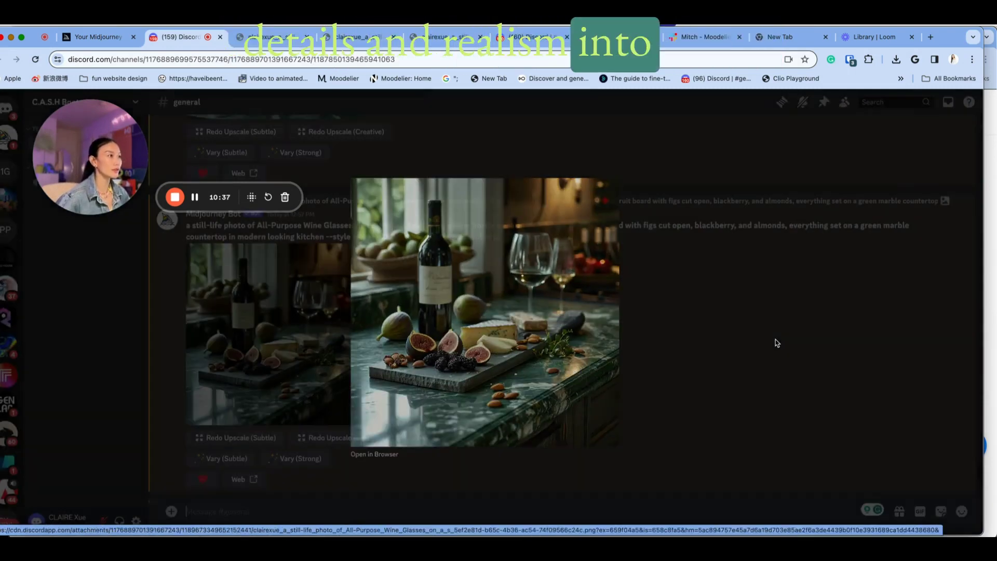
scroll(777, 343, up, 2)
scroll(776, 343, down, 2)
scroll(777, 343, up, 1)
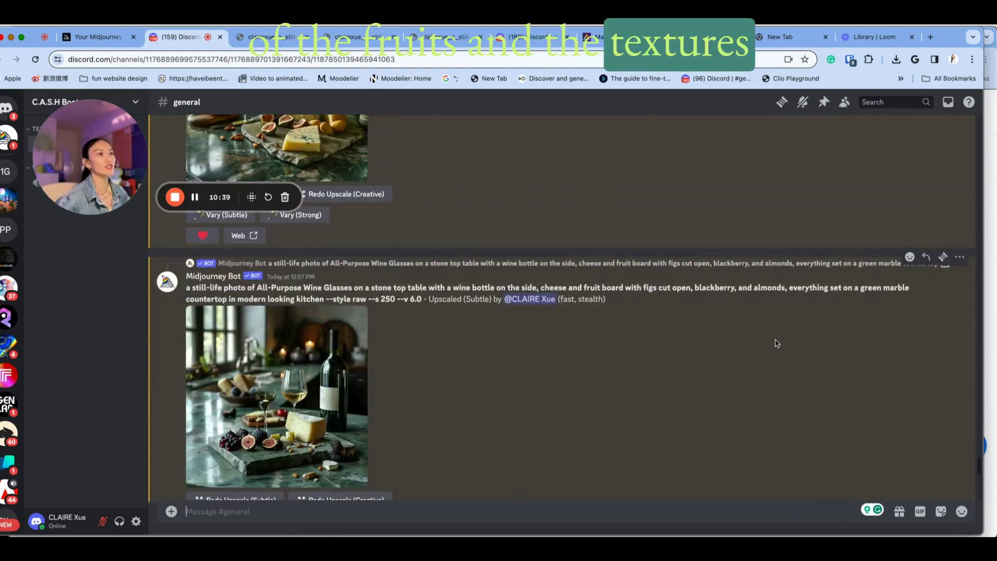
scroll(311, 394, down, 1)
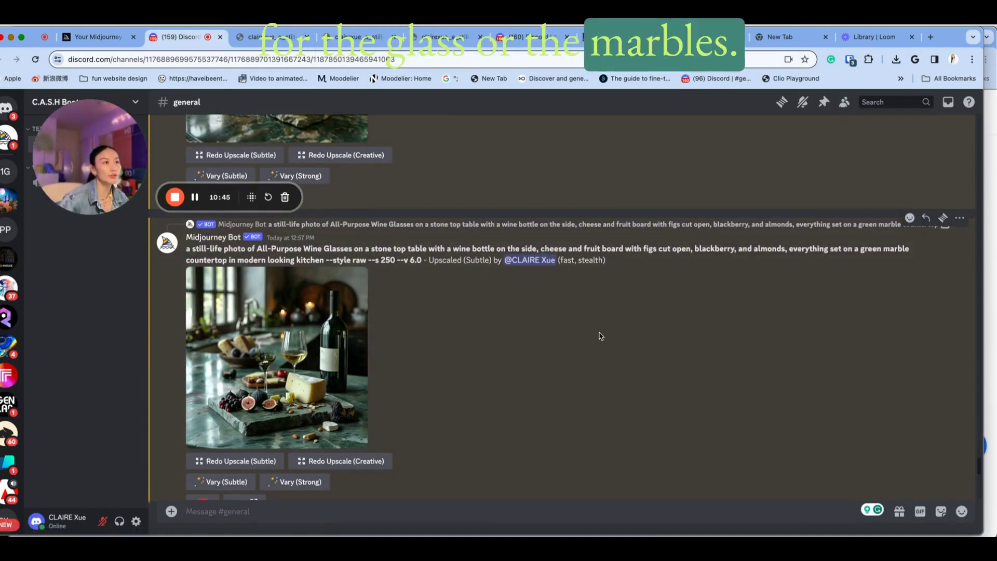
scroll(600, 337, up, 8)
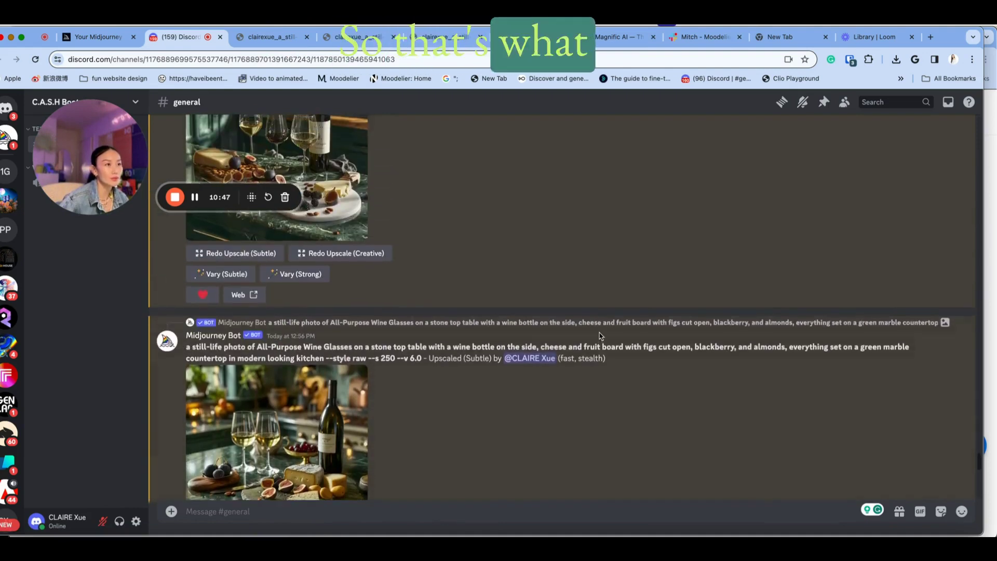
scroll(599, 336, up, 3)
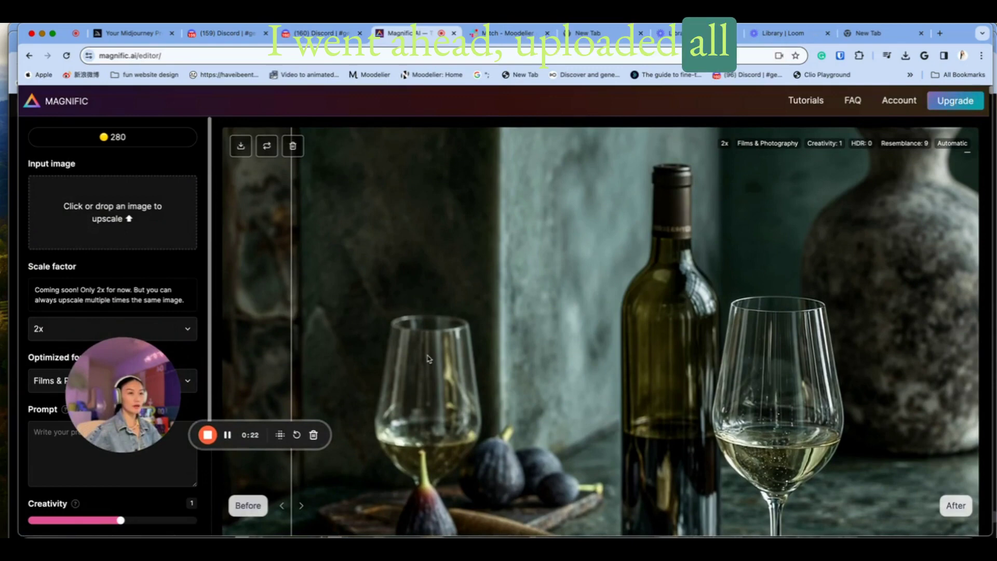
drag(129, 379, 111, 122)
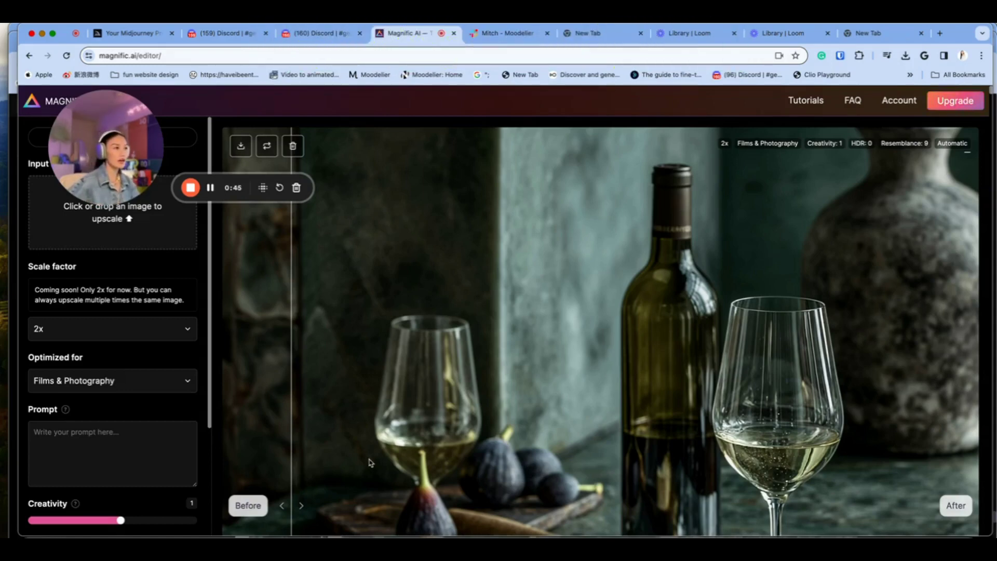
scroll(358, 464, down, 1)
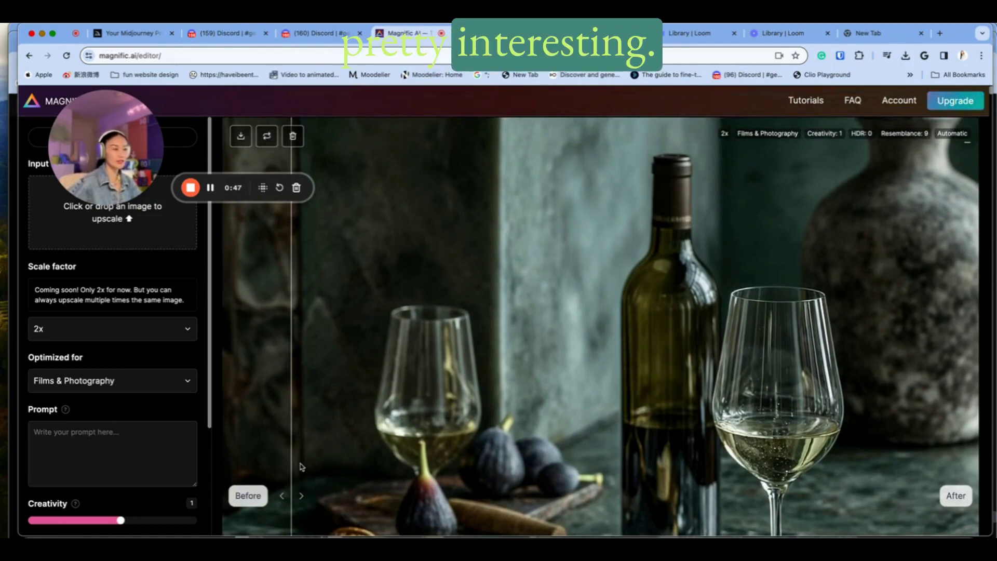
scroll(301, 466, down, 3)
scroll(720, 441, down, 4)
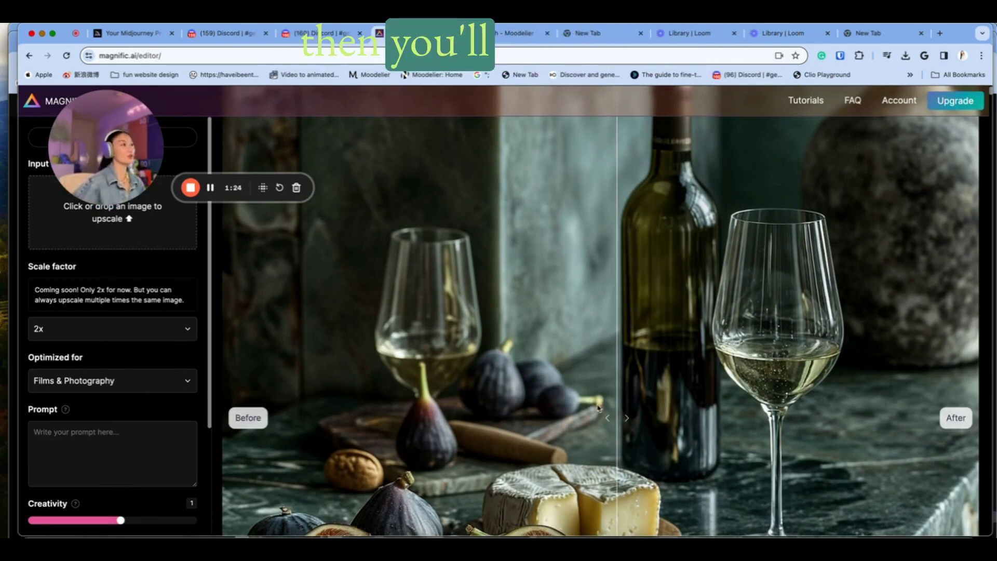
scroll(594, 404, down, 1)
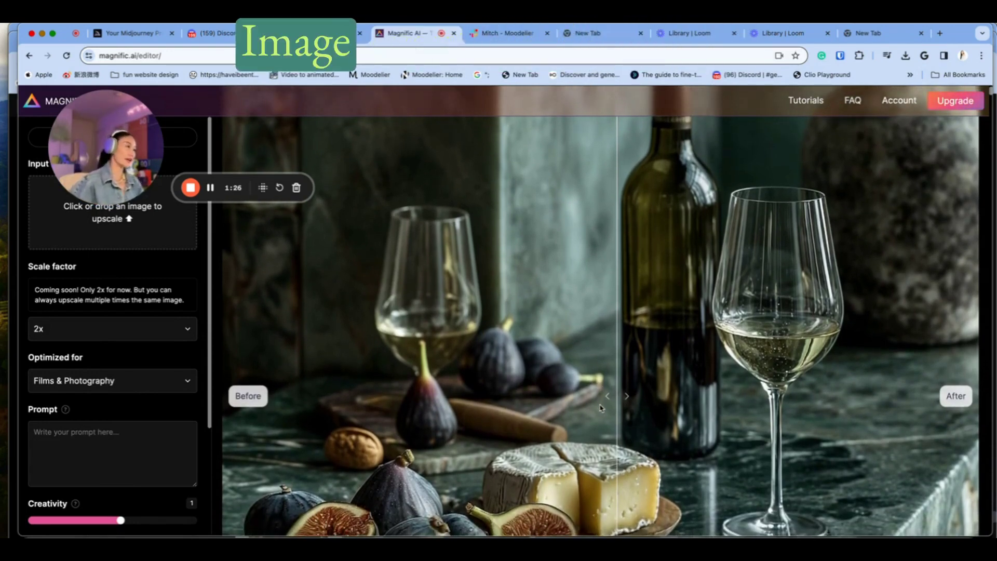
scroll(601, 408, up, 1)
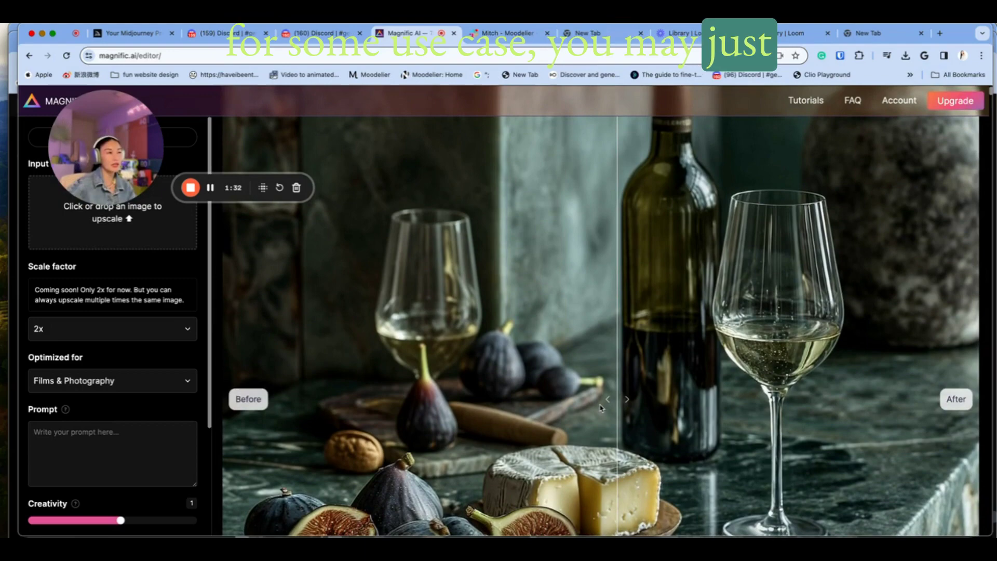
scroll(600, 408, up, 2)
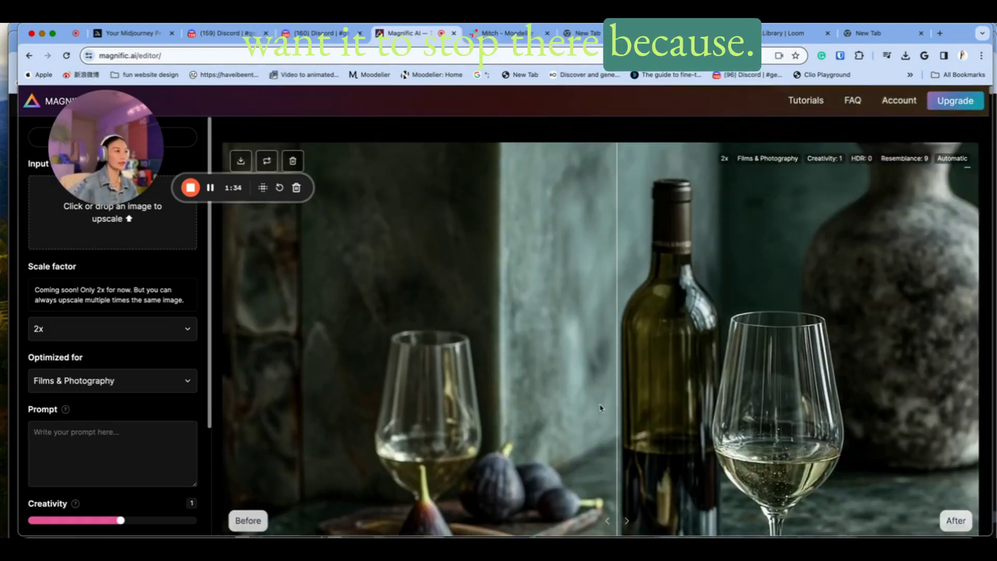
scroll(599, 398, down, 3)
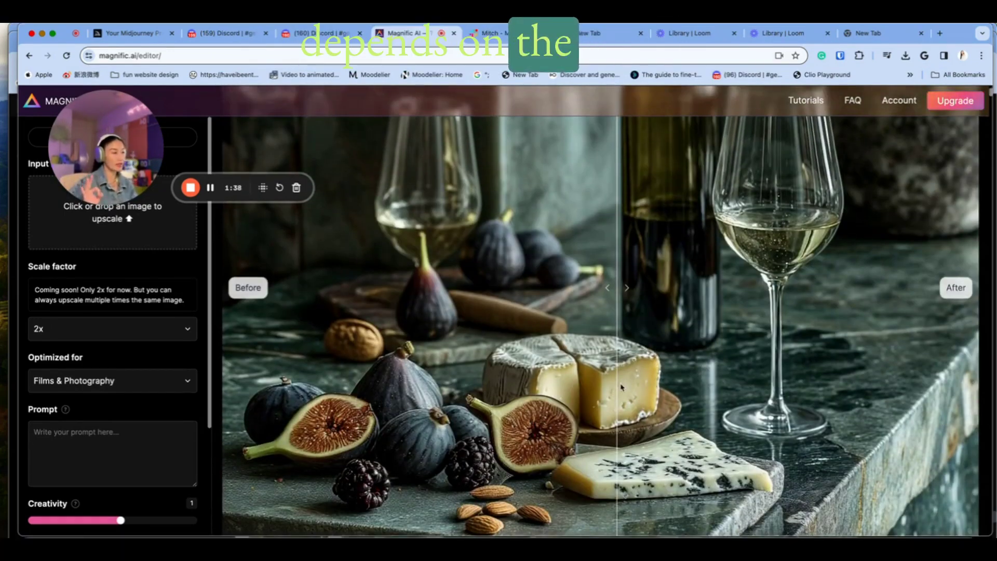
drag(605, 393, 836, 389)
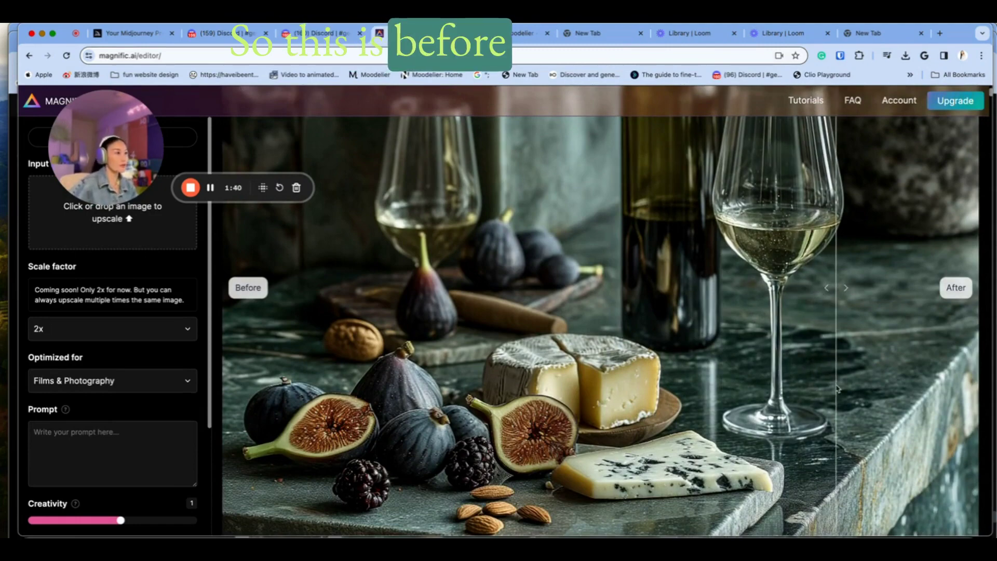
scroll(743, 396, down, 1)
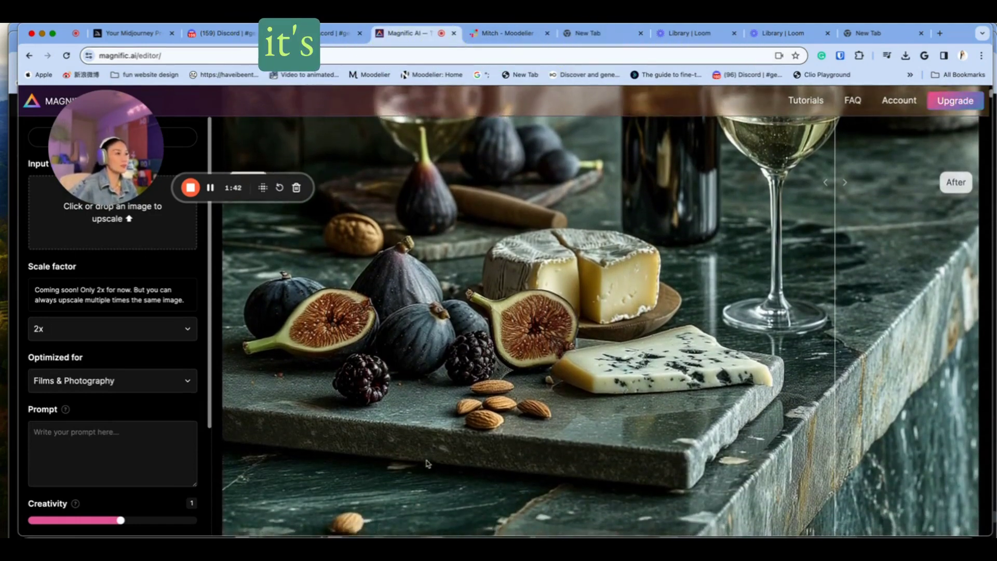
scroll(426, 462, up, 3)
scroll(426, 462, down, 5)
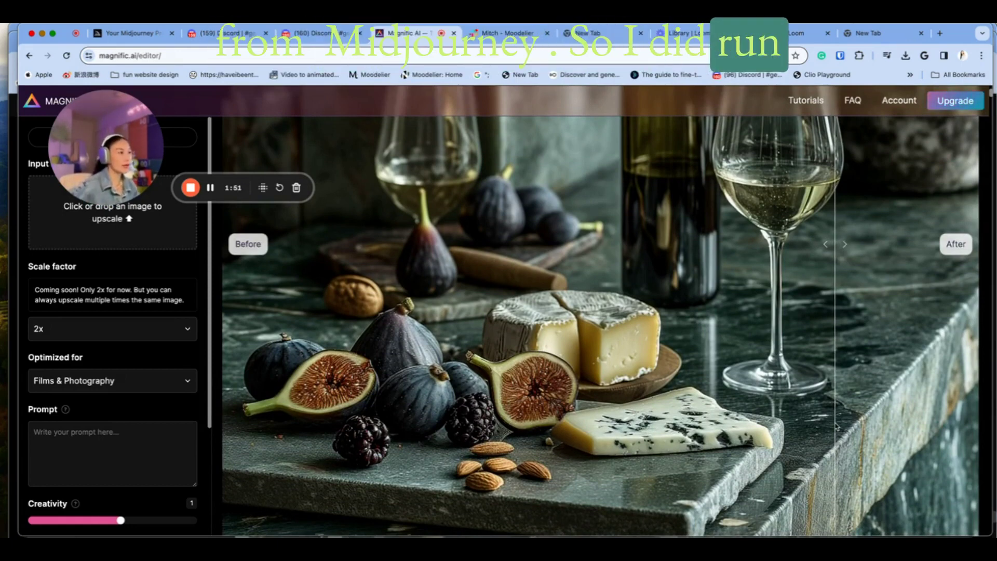
drag(837, 426, 266, 395)
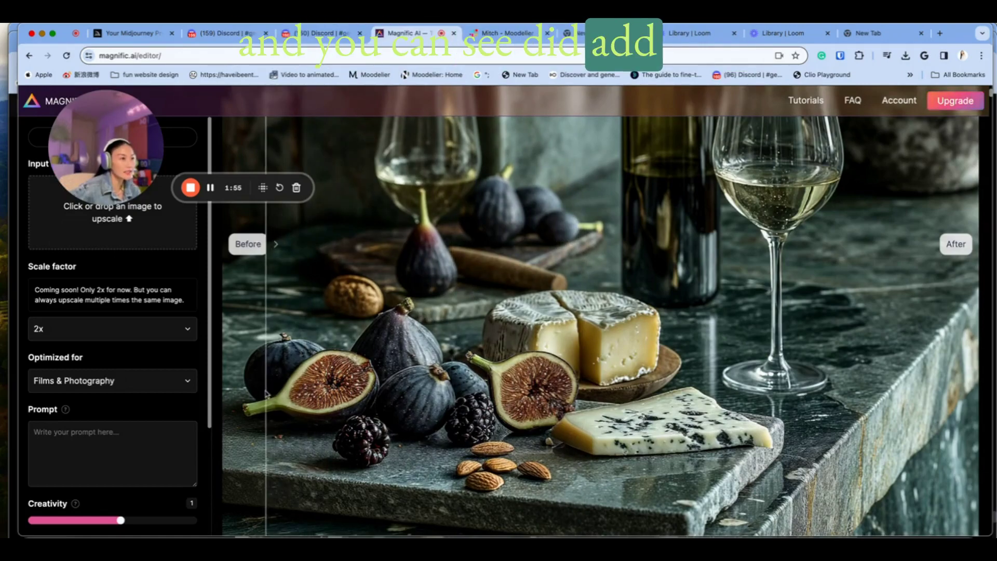
scroll(266, 394, down, 2)
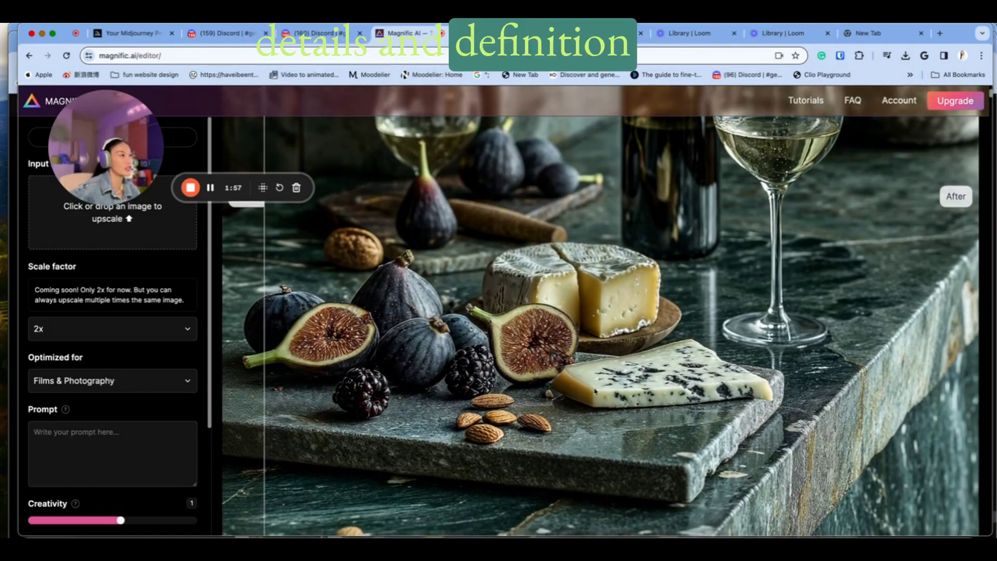
scroll(266, 395, down, 1)
drag(266, 395, 792, 325)
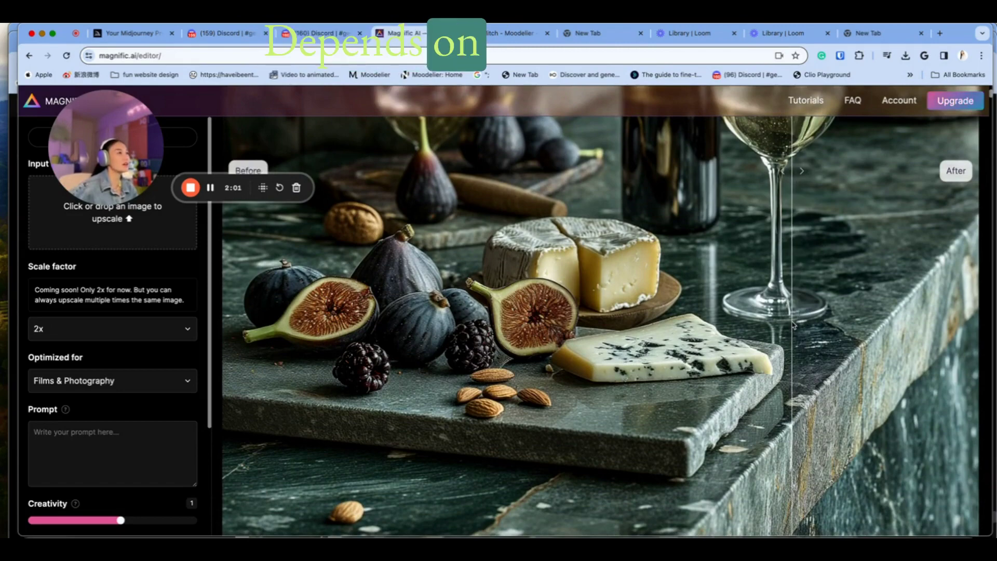
scroll(632, 346, down, 1)
scroll(632, 345, up, 5)
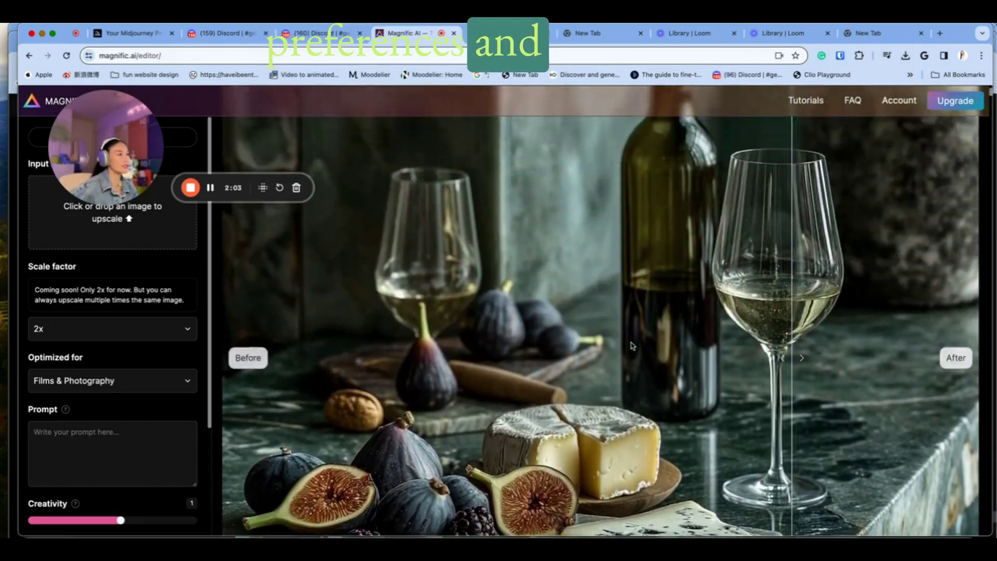
scroll(632, 345, down, 2)
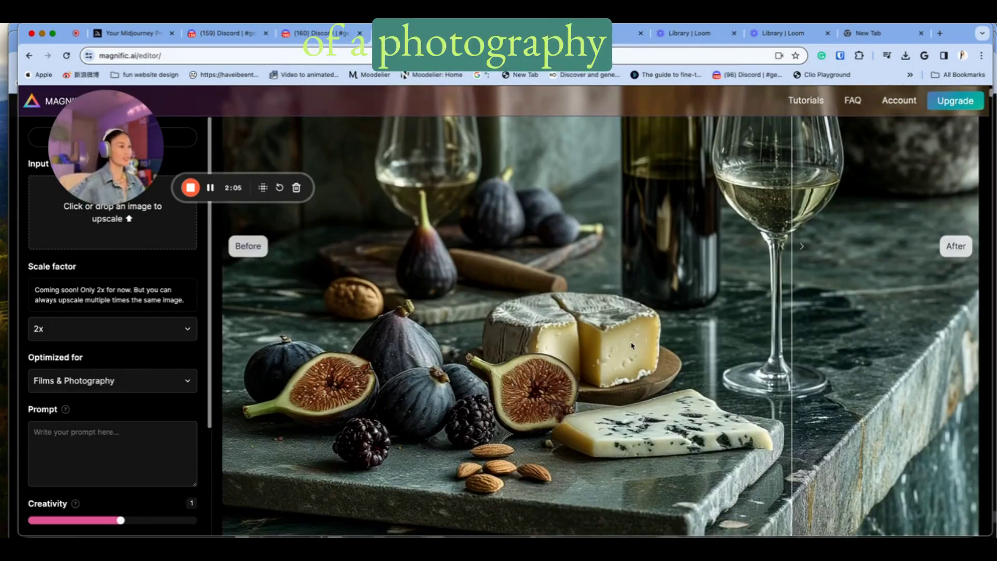
drag(789, 370, 860, 370)
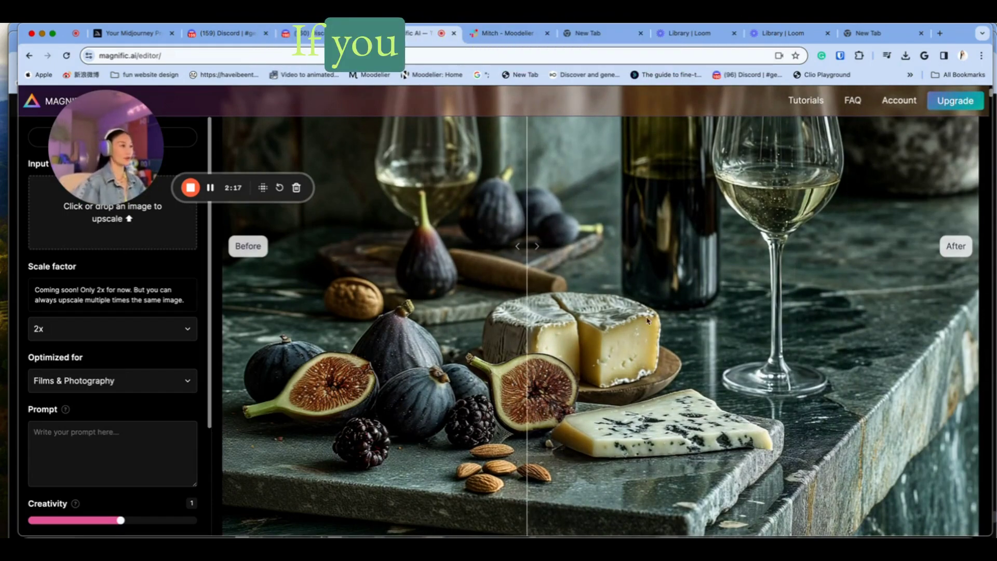
Zoom into the upscaled cheese, then reveal the Creativity 1, HDR 0, Resemblance 9 settings.
scroll(623, 363, up, 5)
scroll(640, 322, down, 2)
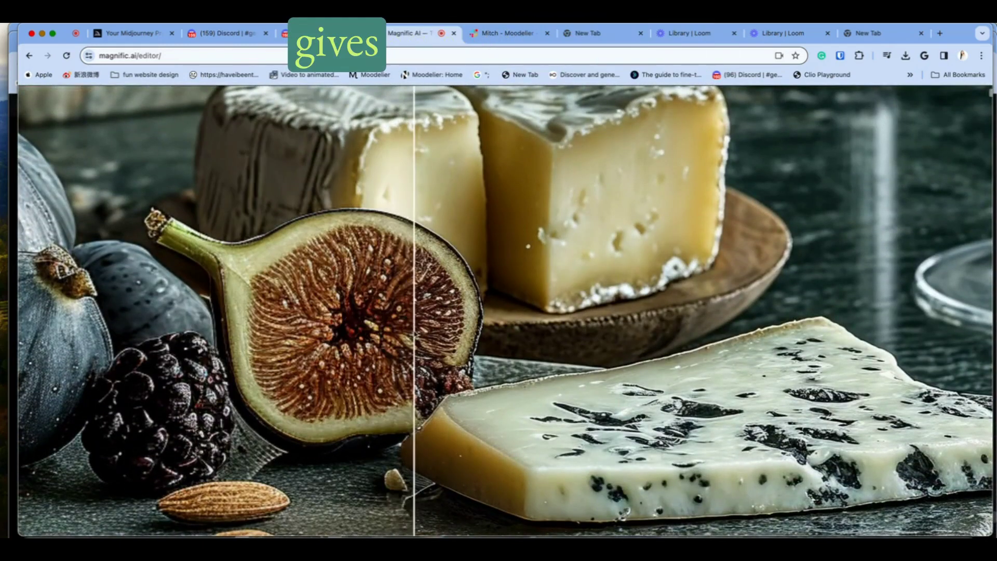
scroll(407, 312, left, 5)
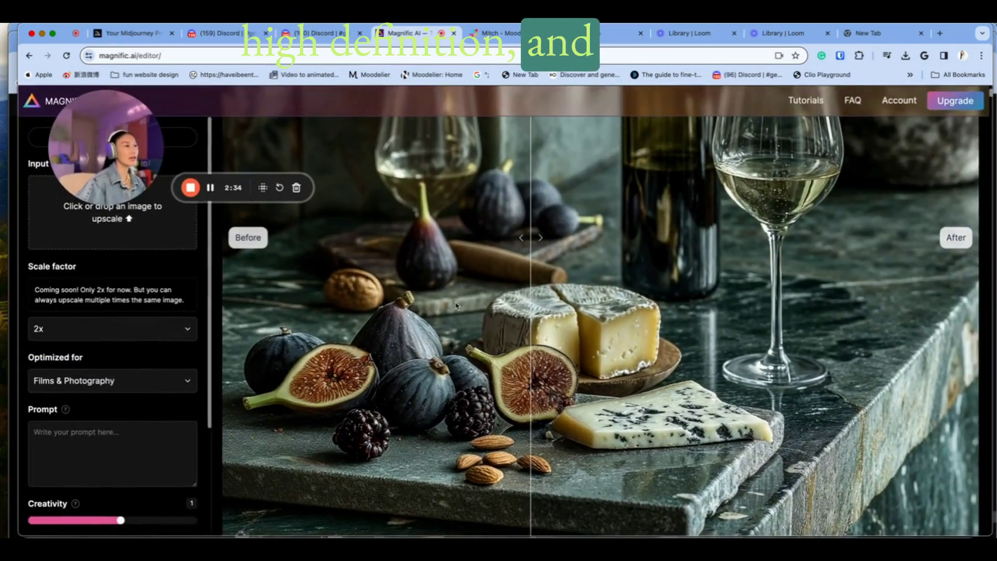
scroll(450, 306, down, 1)
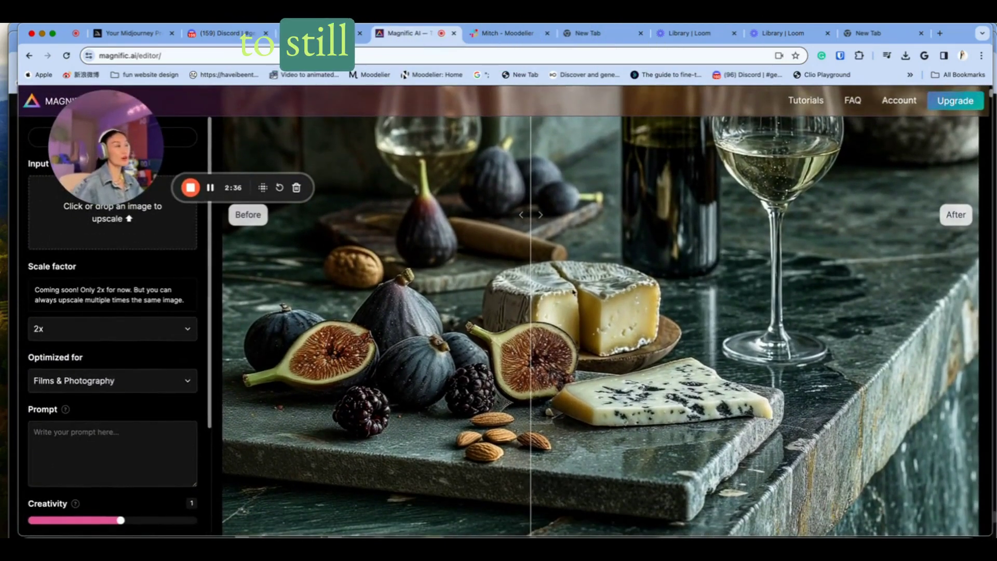
Zoom in closely on the almonds and glass base to compare original and upscaled detail.
scroll(143, 384, down, 2)
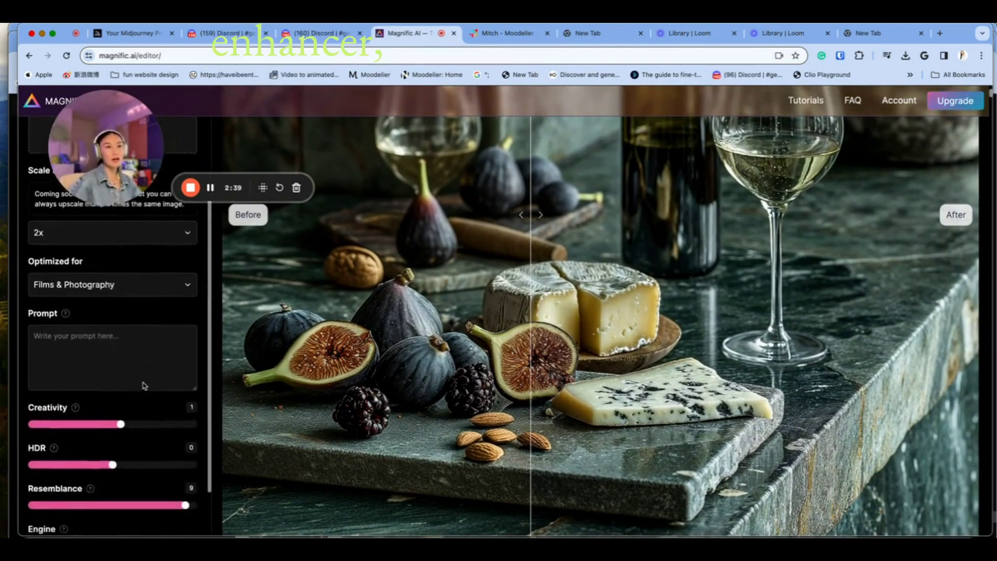
scroll(144, 384, down, 2)
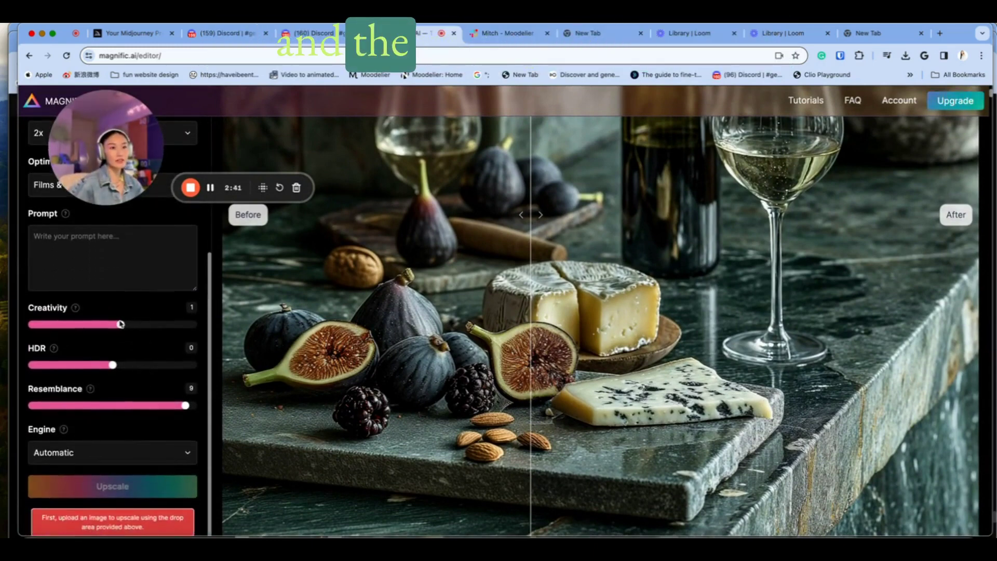
scroll(120, 324, up, 1)
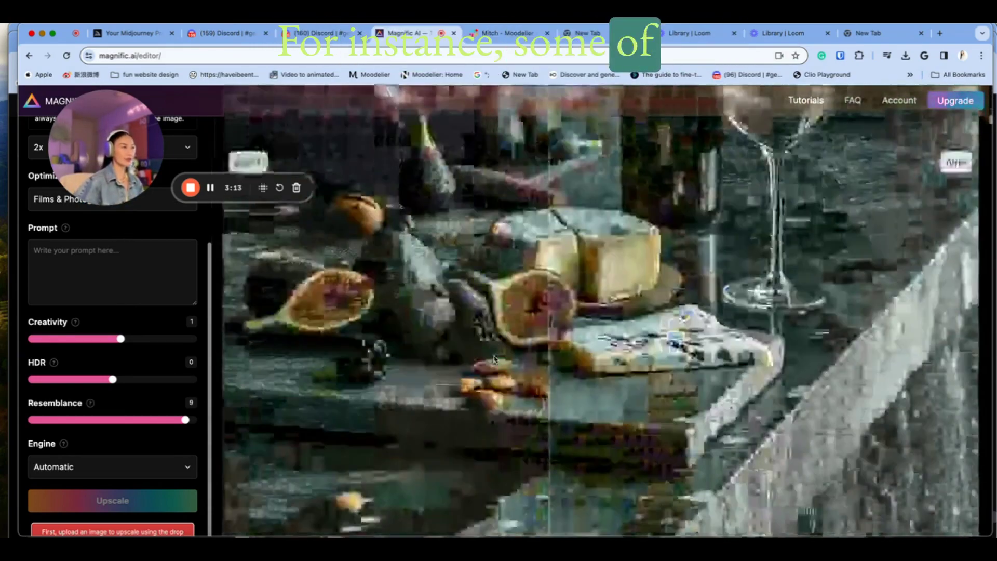
scroll(495, 358, up, 10)
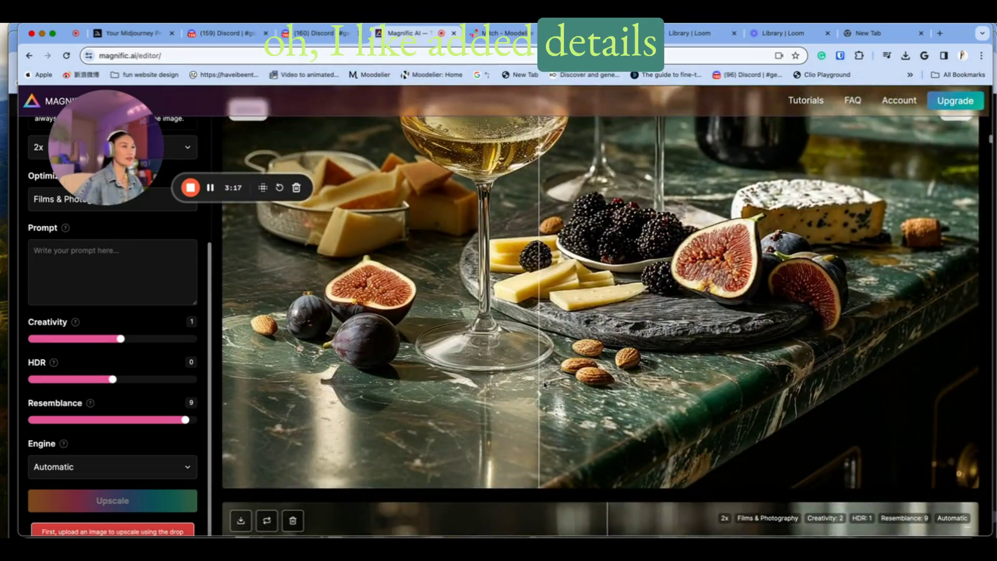
scroll(547, 385, up, 2)
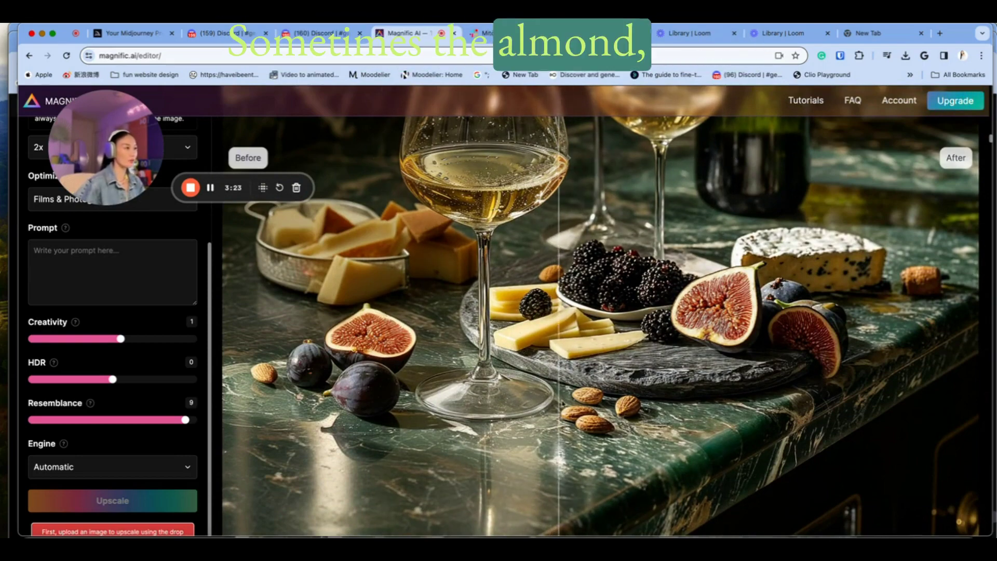
click(553, 448)
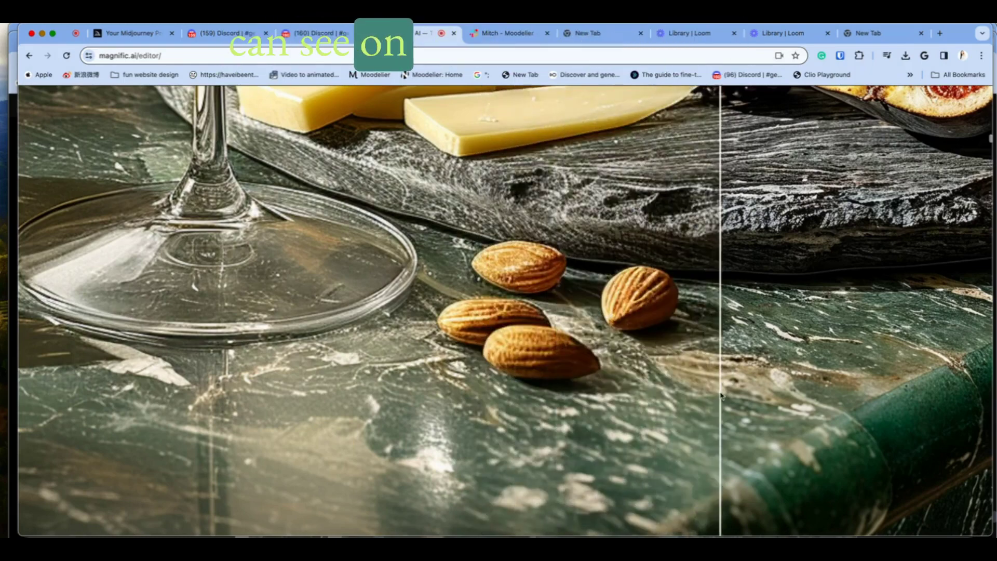
scroll(654, 395, up, 10)
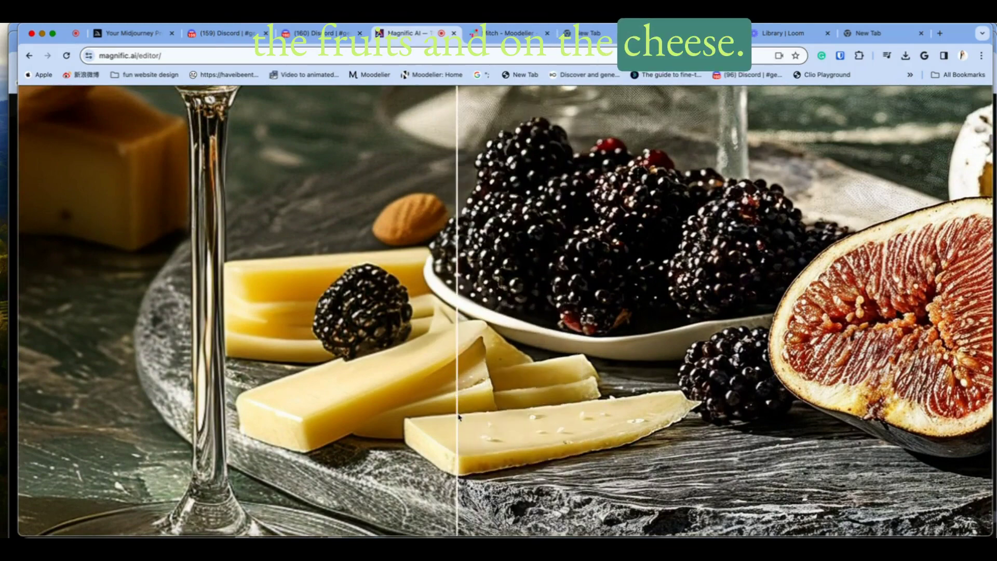
scroll(550, 414, down, 1)
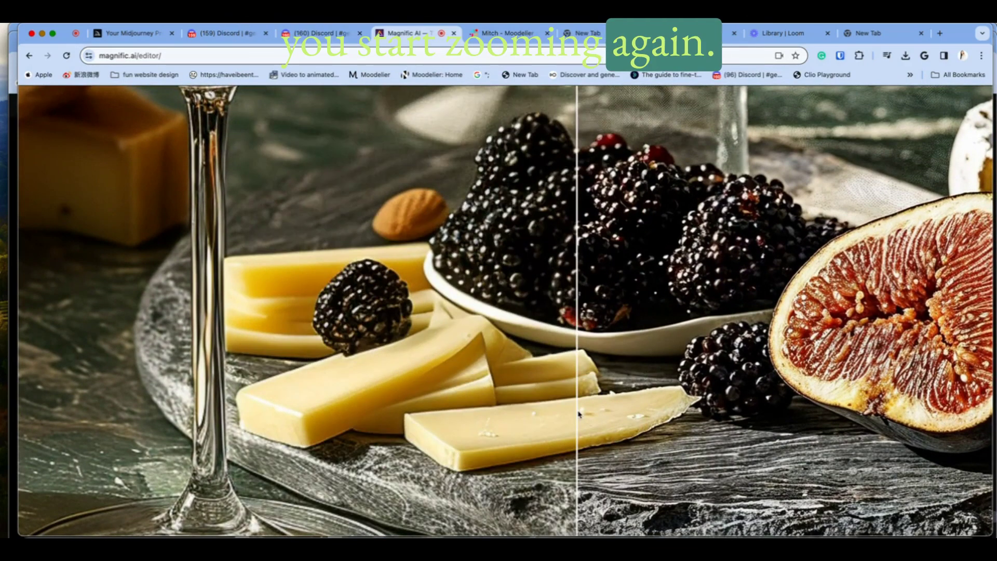
scroll(581, 418, up, 3)
scroll(581, 419, up, 5)
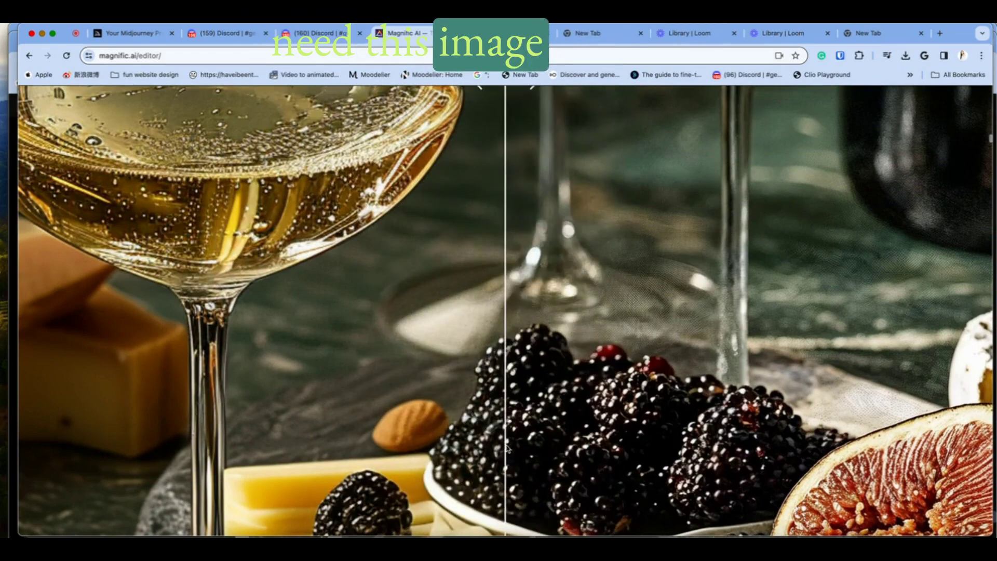
Zoom out to the full fig-and-cheese upscale, then scroll down to the sparkling-wine bottle result.
scroll(506, 447, down, 7)
scroll(507, 448, up, 10)
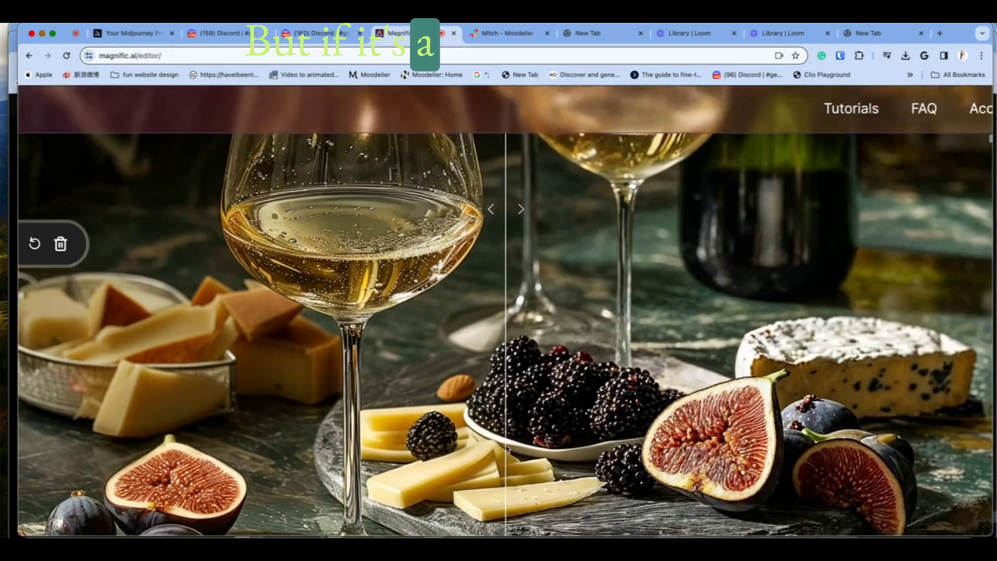
scroll(506, 448, down, 3)
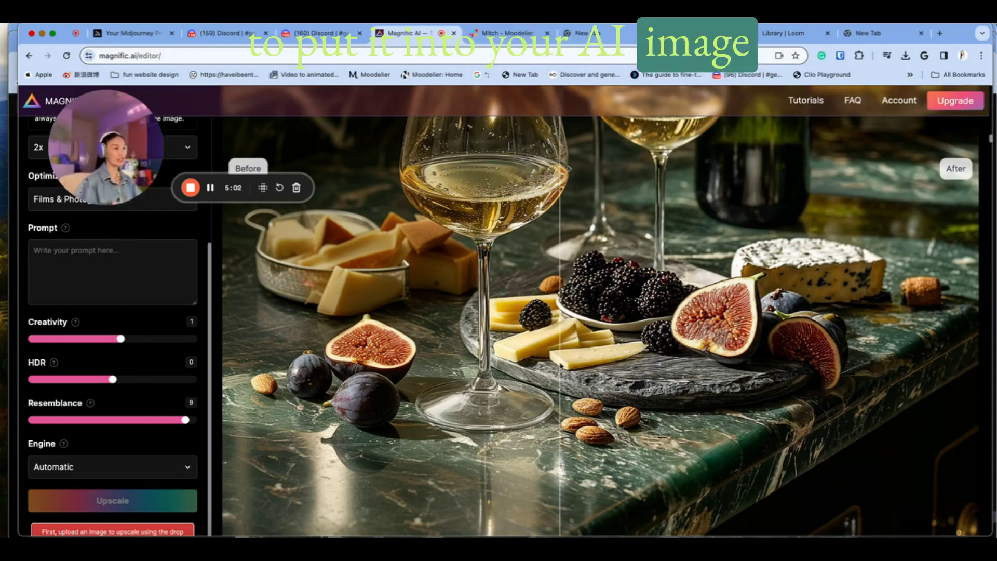
scroll(600, 311, up, 2)
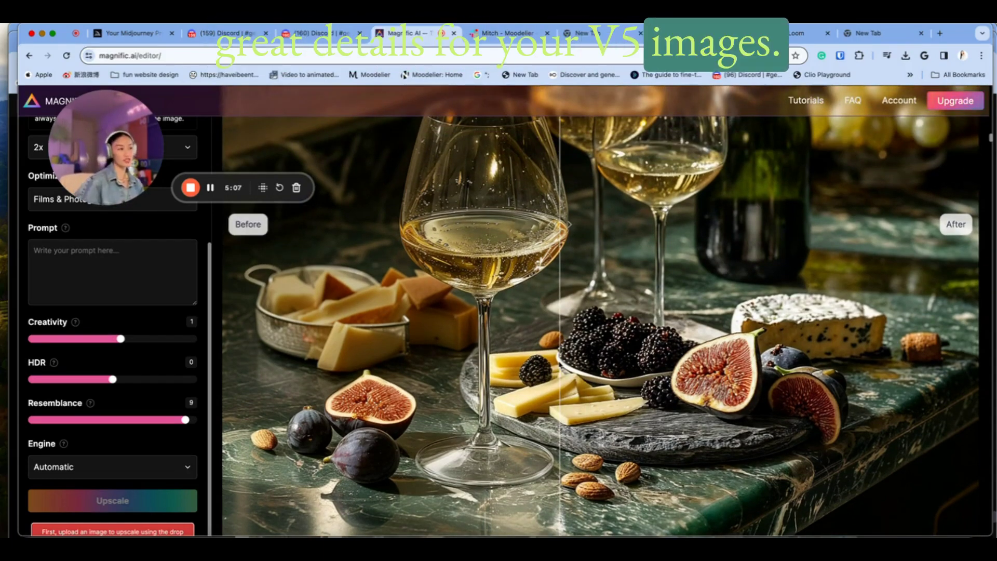
scroll(560, 365, down, 2)
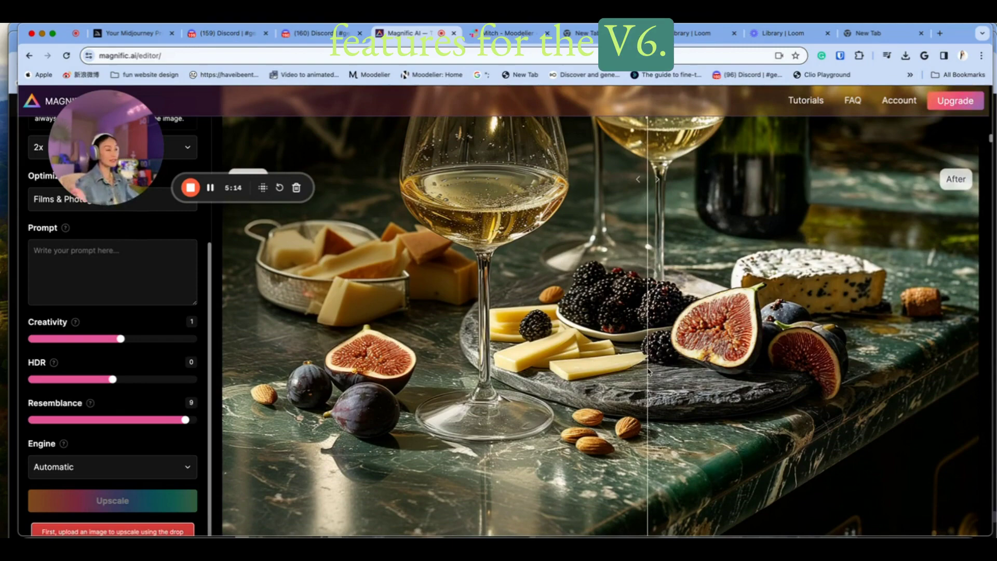
scroll(648, 370, down, 10)
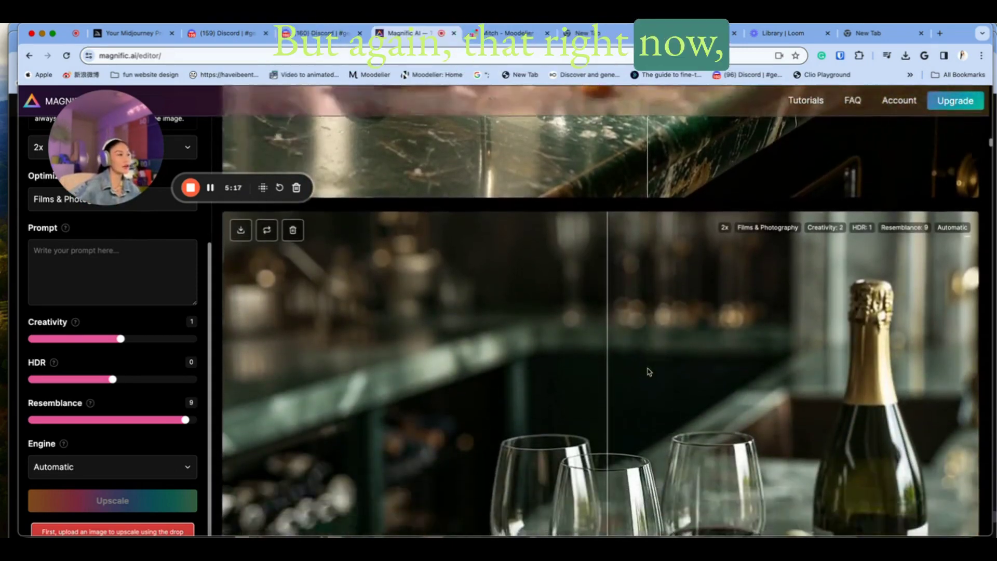
Slide the comparison across the glasses and check the zoomed glass detail before and after.
scroll(647, 370, down, 6)
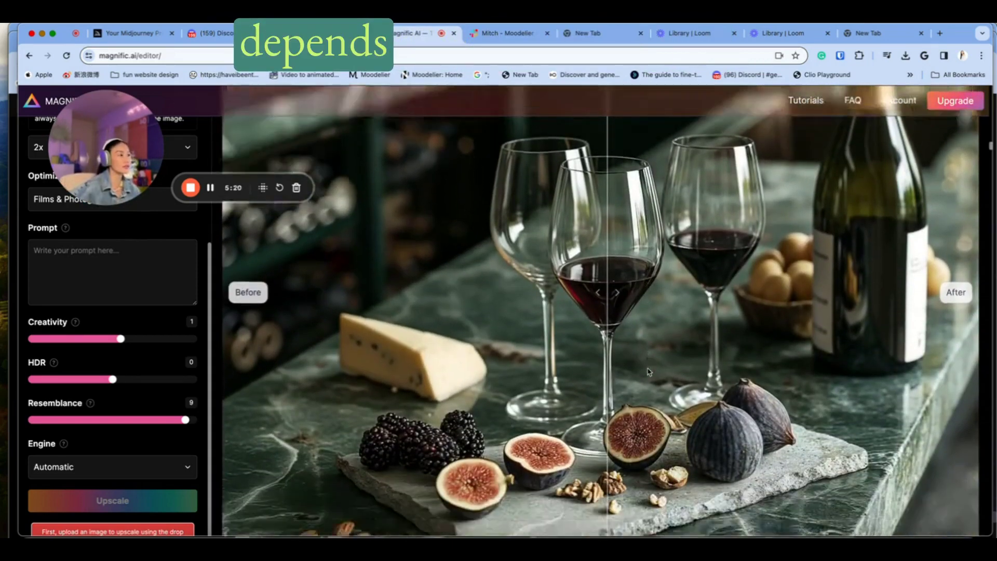
scroll(648, 371, down, 1)
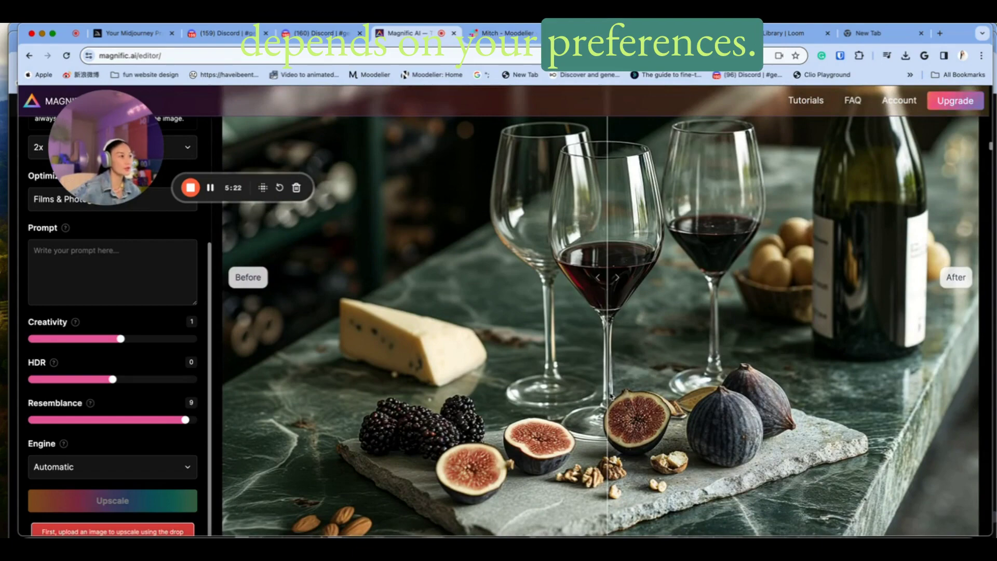
drag(607, 402, 527, 403)
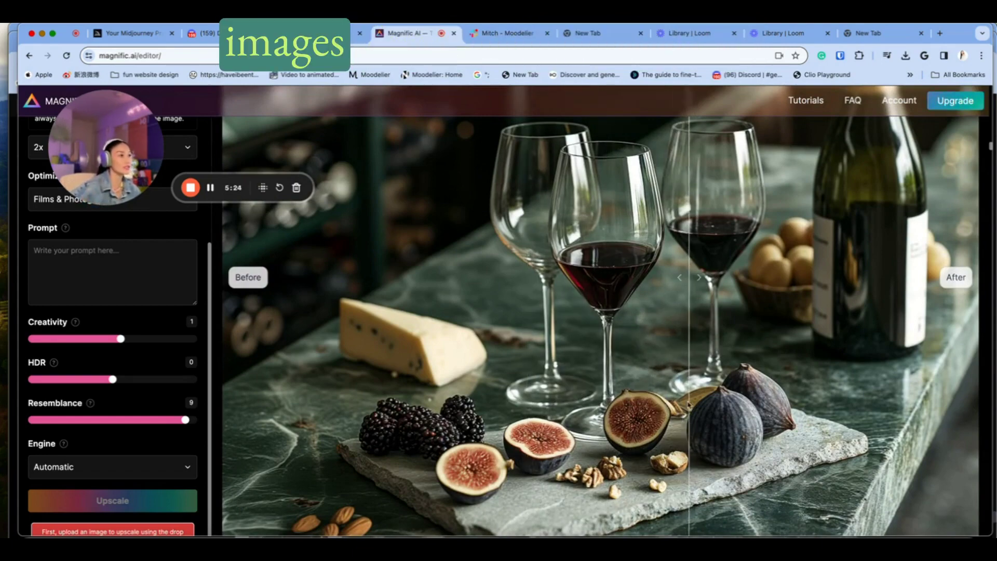
scroll(609, 386, up, 5)
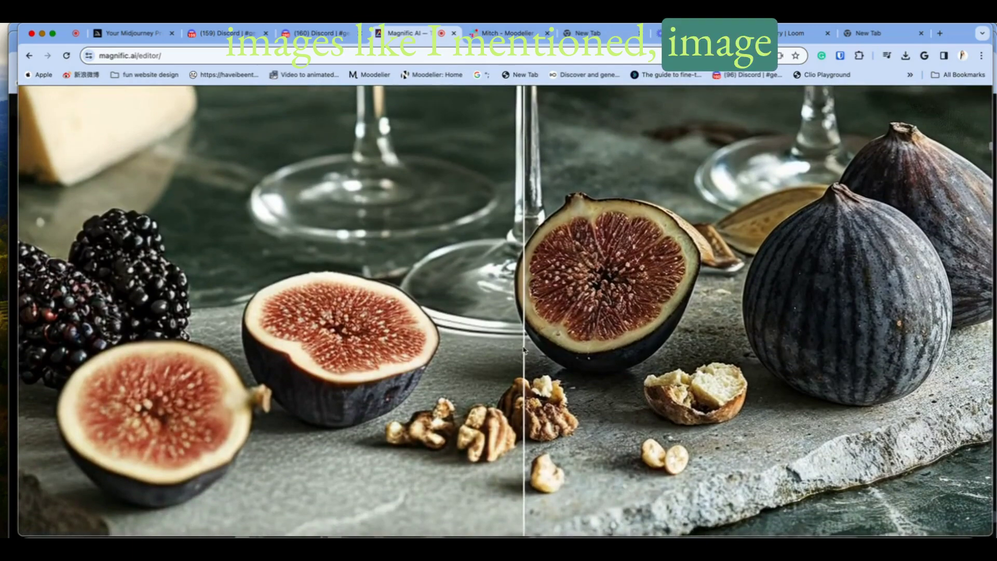
mouse_move(525, 350)
mouse_down()
mouse_move(467, 349)
mouse_move(606, 348)
mouse_move(423, 347)
mouse_move(734, 343)
mouse_move(267, 348)
mouse_move(712, 348)
mouse_move(540, 347)
mouse_up()
scroll(480, 340, up, 3)
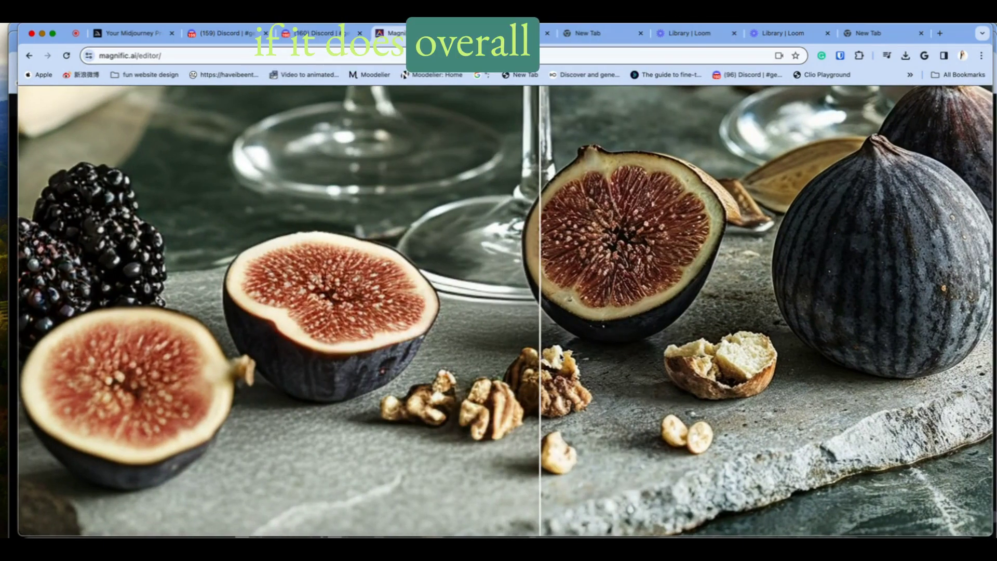
Zoom back out and sweep the slider across the whole red-wine-and-figs scene.
scroll(560, 357, down, 5)
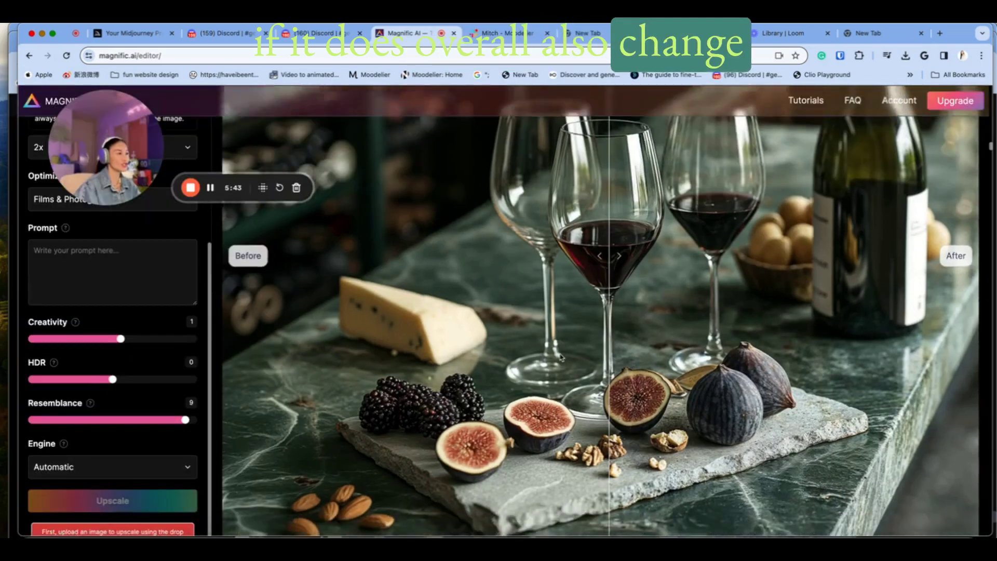
scroll(560, 357, down, 5)
scroll(597, 348, up, 3)
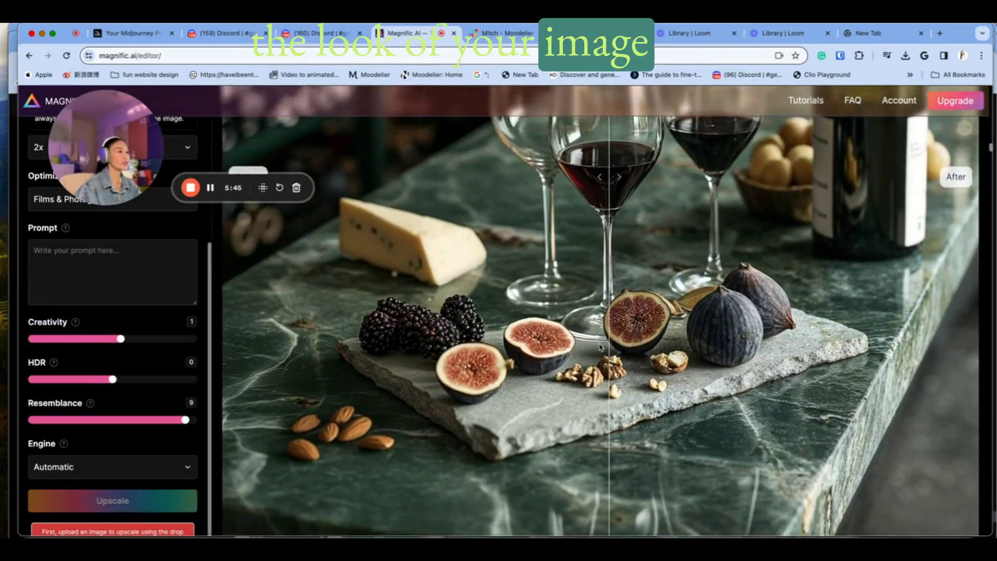
drag(609, 347, 969, 348)
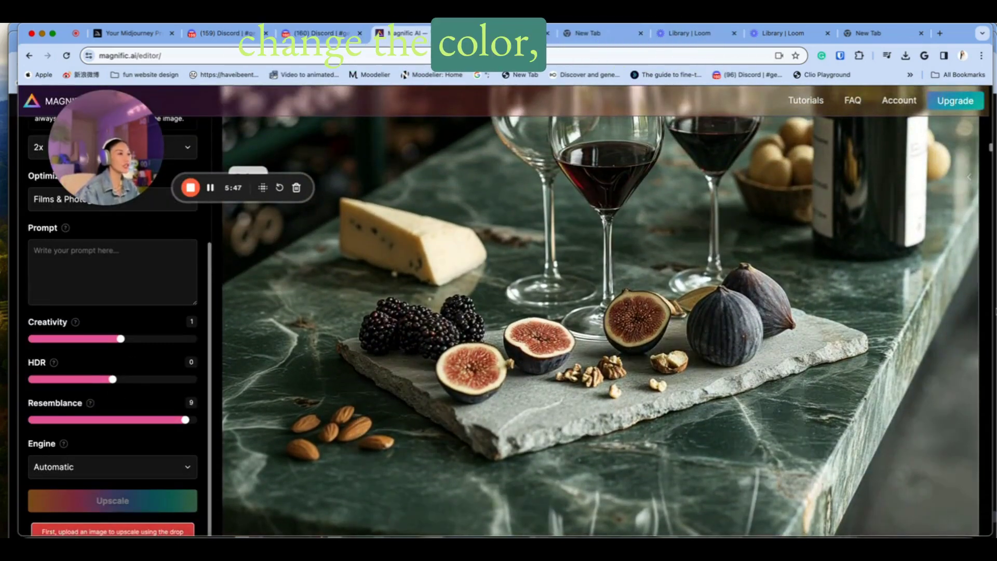
drag(494, 302, 800, 341)
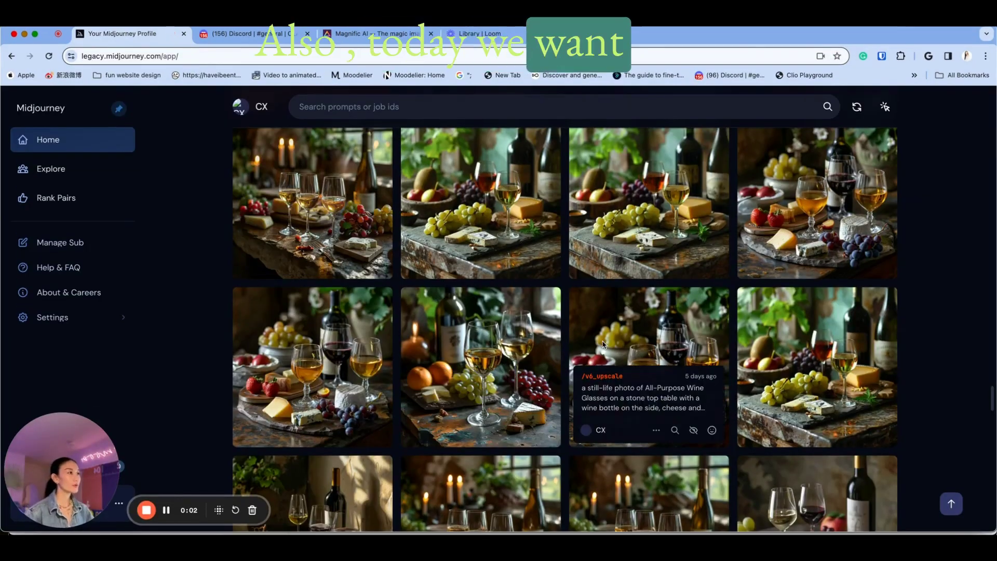
Open the wine-and-papaya still-life full size and view its --style raw --v 6.0 prompt details.
scroll(602, 343, down, 1)
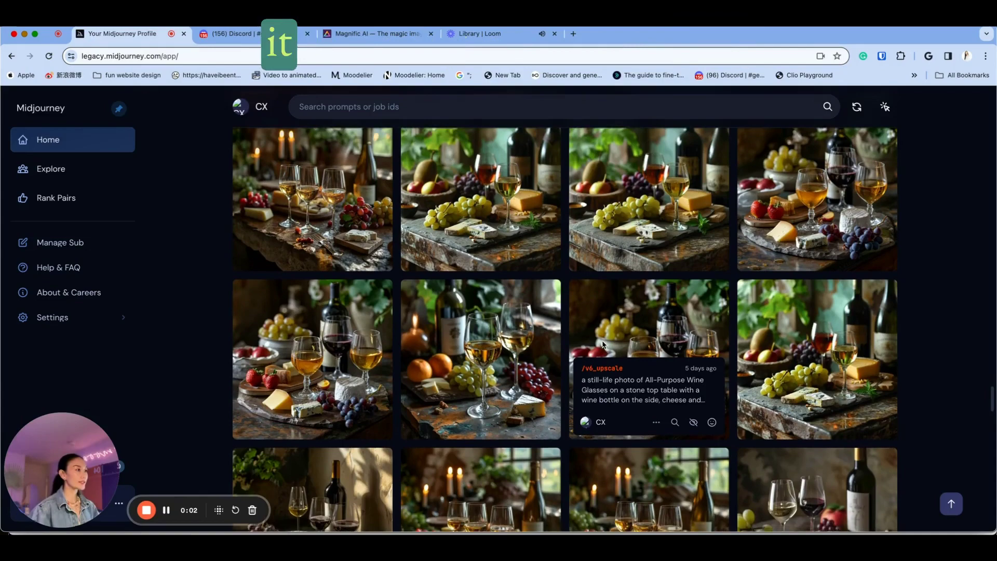
mouse_move(657, 296)
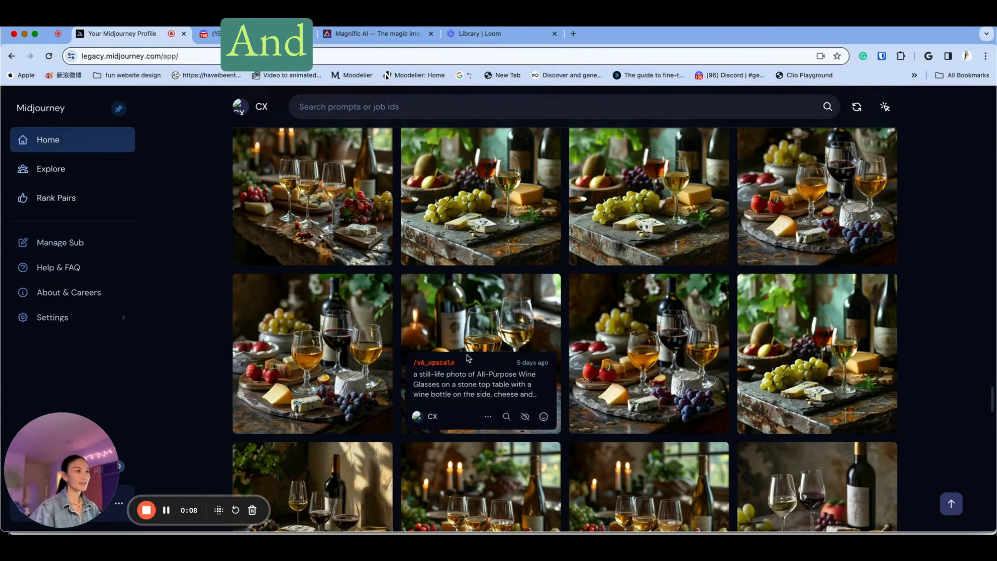
scroll(629, 266, down, 3)
scroll(629, 266, down, 3)
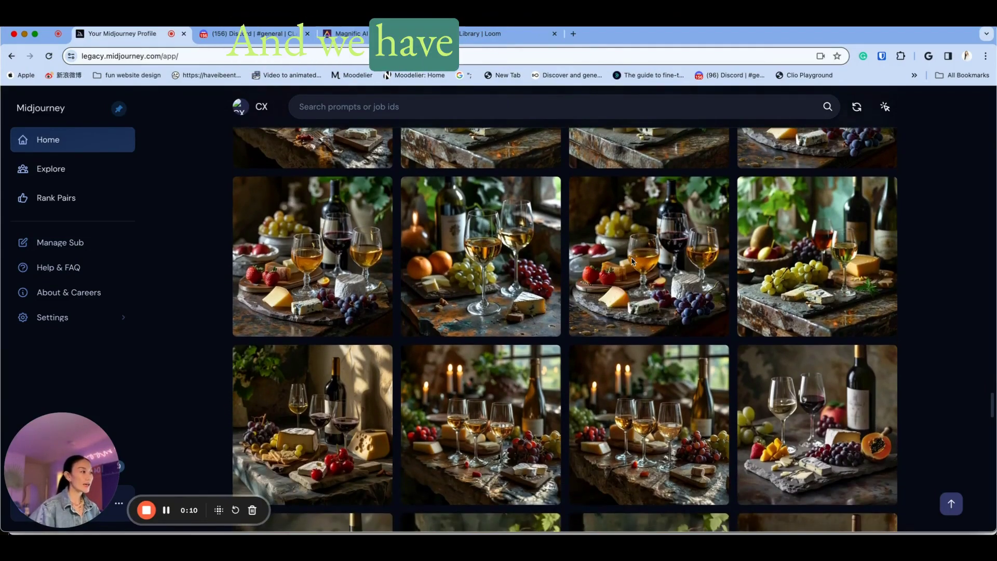
mouse_move(816, 383)
scroll(816, 383, down, 1)
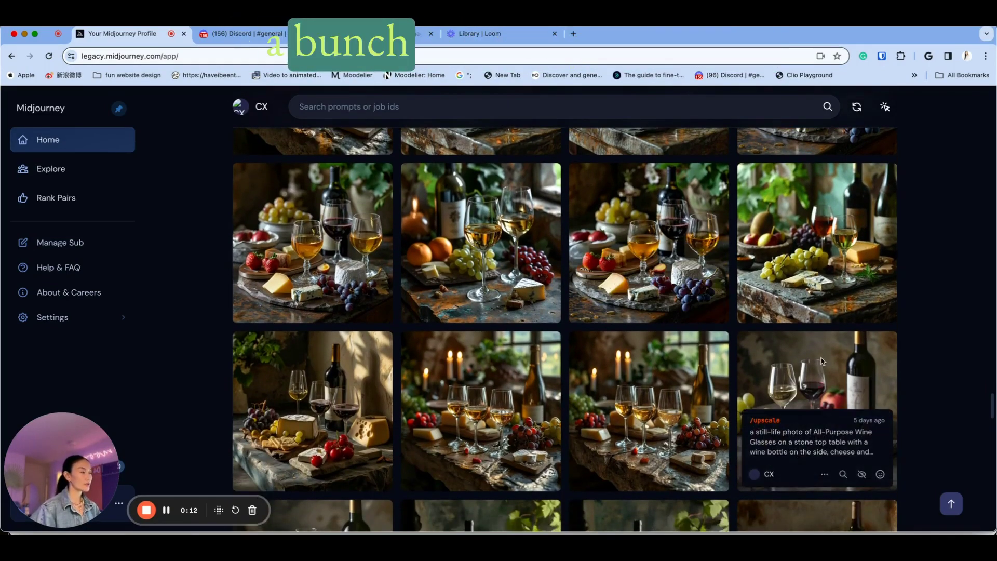
click(816, 383)
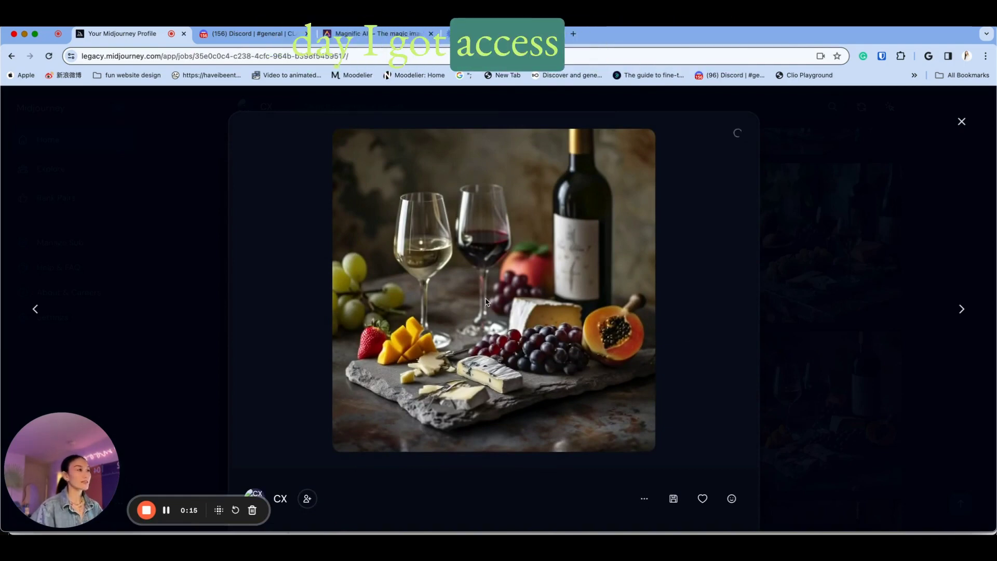
scroll(526, 345, down, 5)
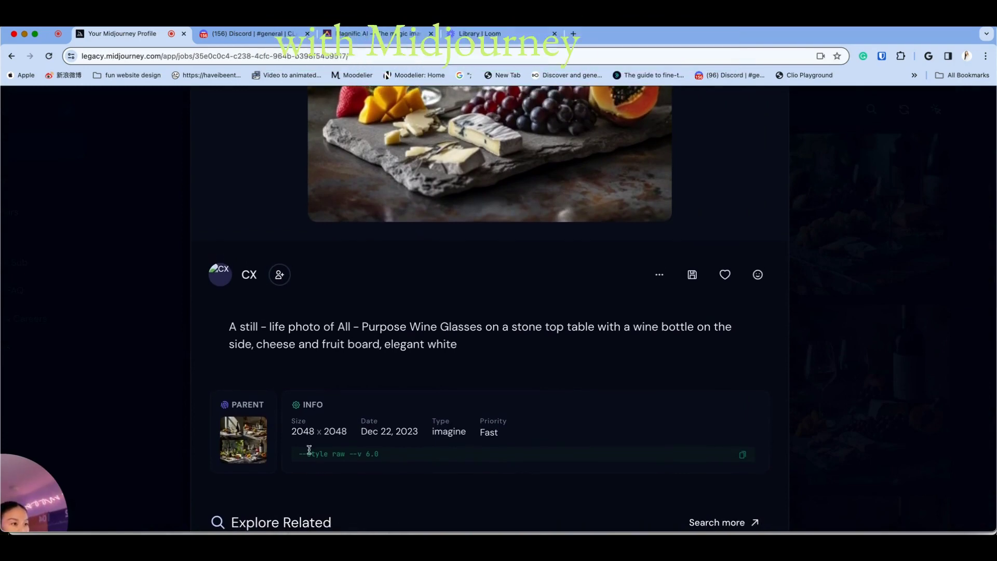
scroll(347, 465, up, 2)
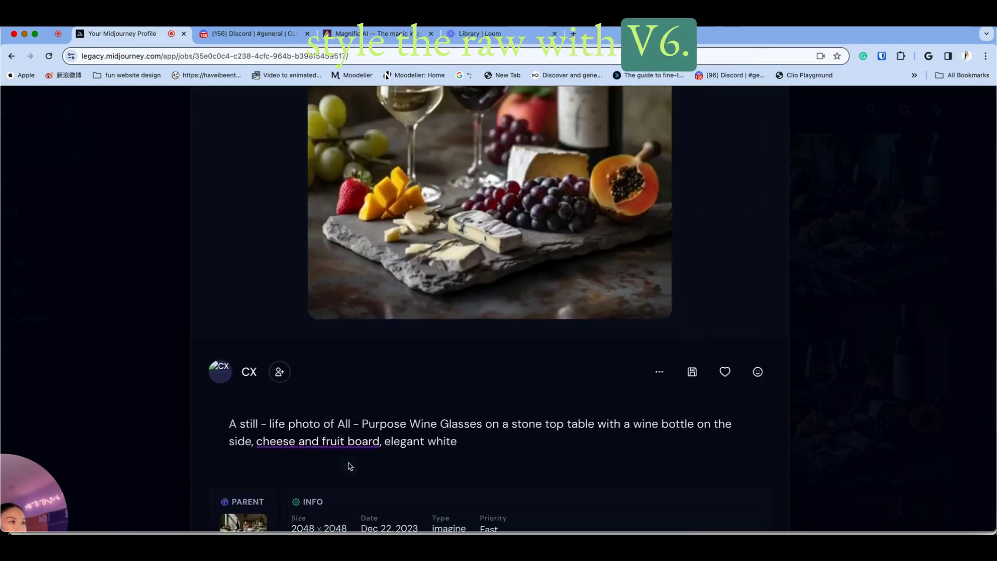
Move to the next image and zoom in on the papaya and cheese detail.
key(Right)
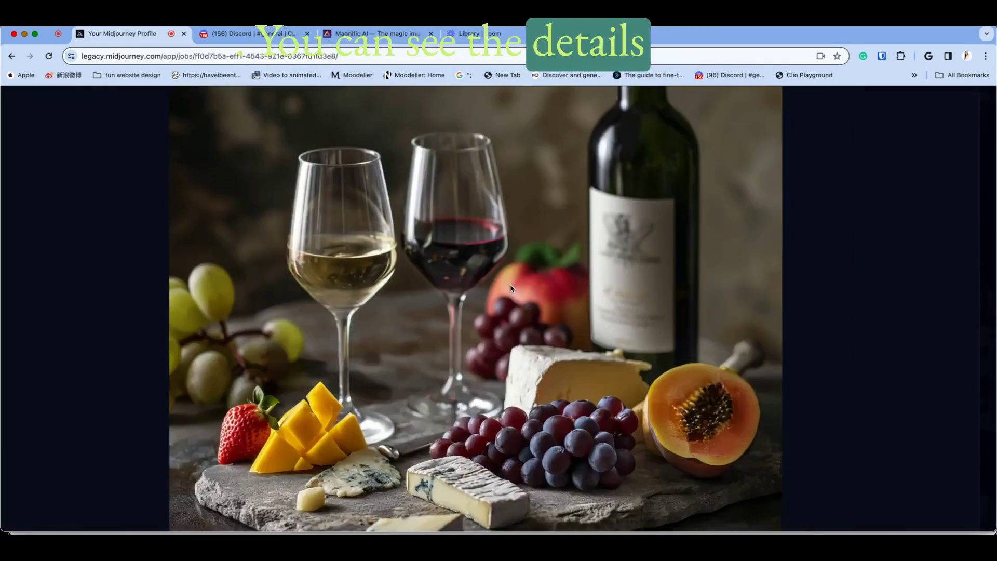
click(509, 285)
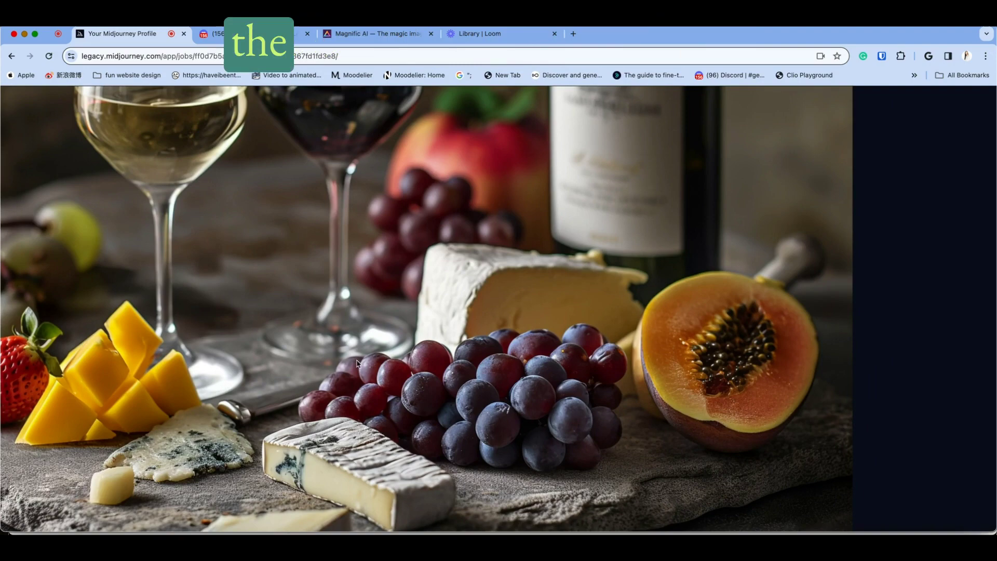
scroll(502, 402, down, 3)
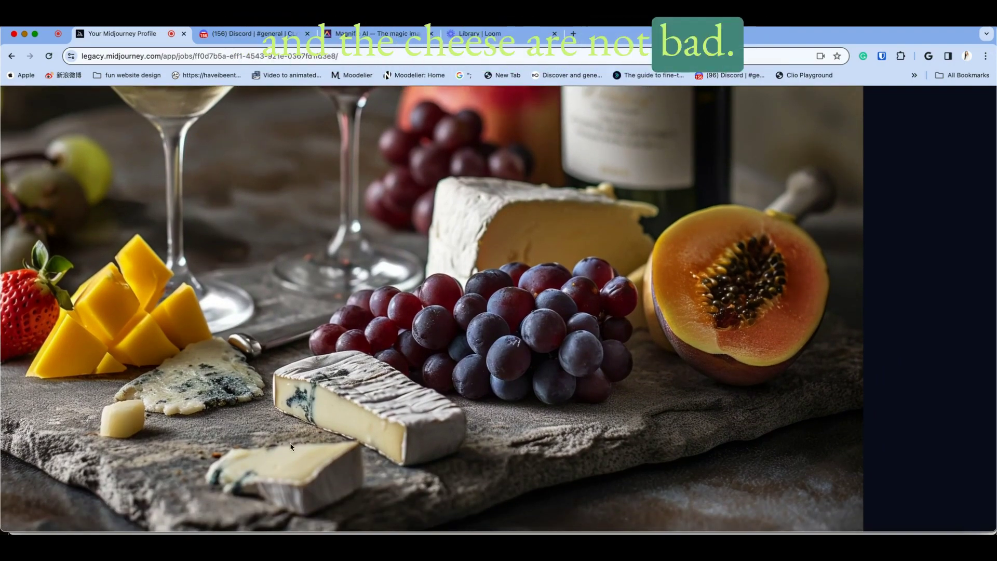
scroll(332, 418, up, 5)
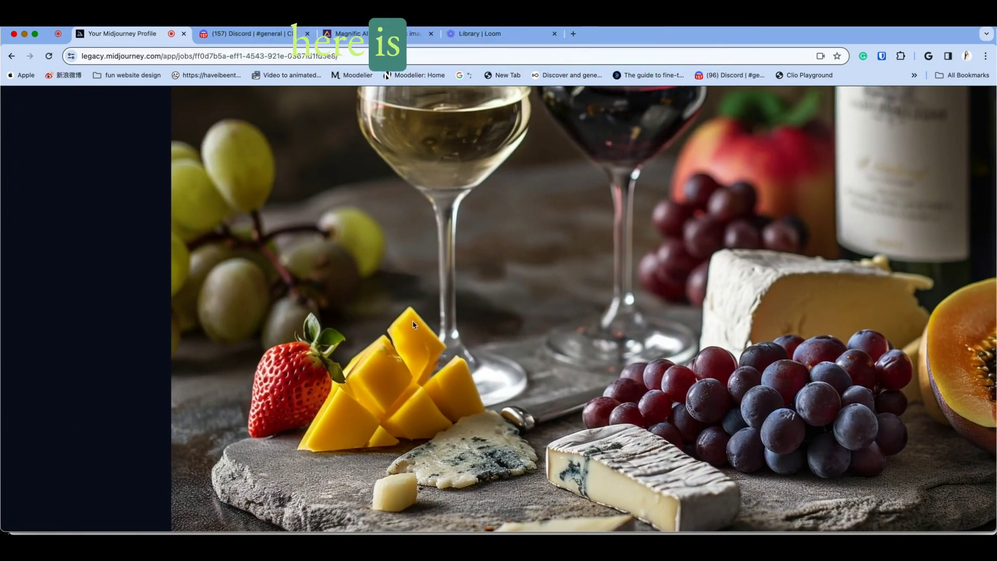
scroll(330, 355, down, 2)
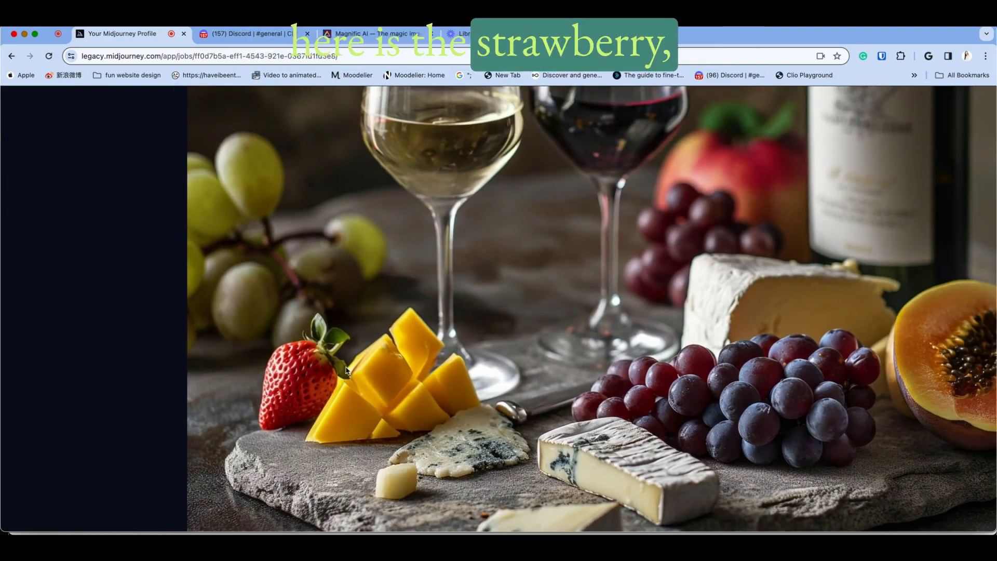
scroll(346, 370, down, 5)
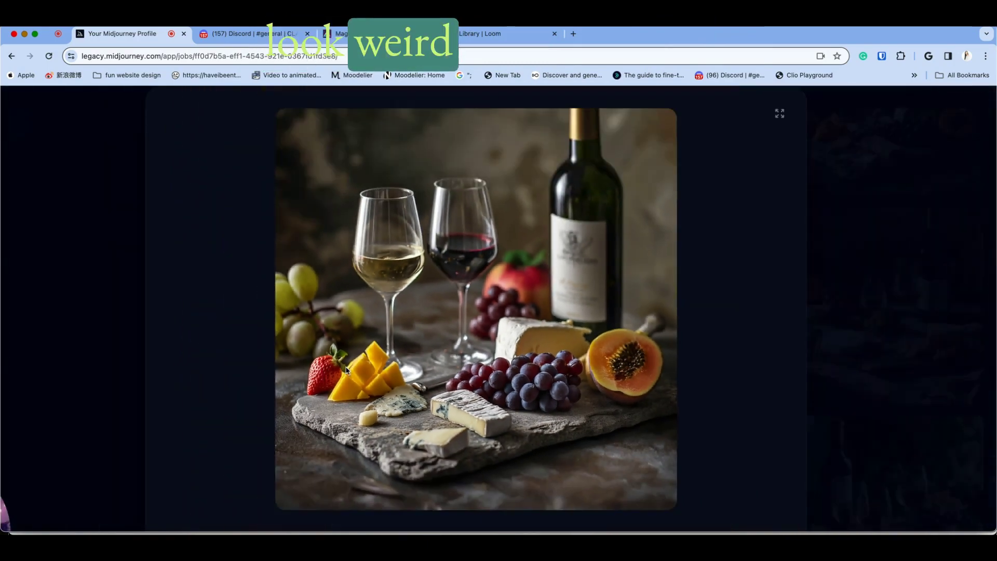
scroll(346, 370, up, 3)
scroll(364, 364, down, 5)
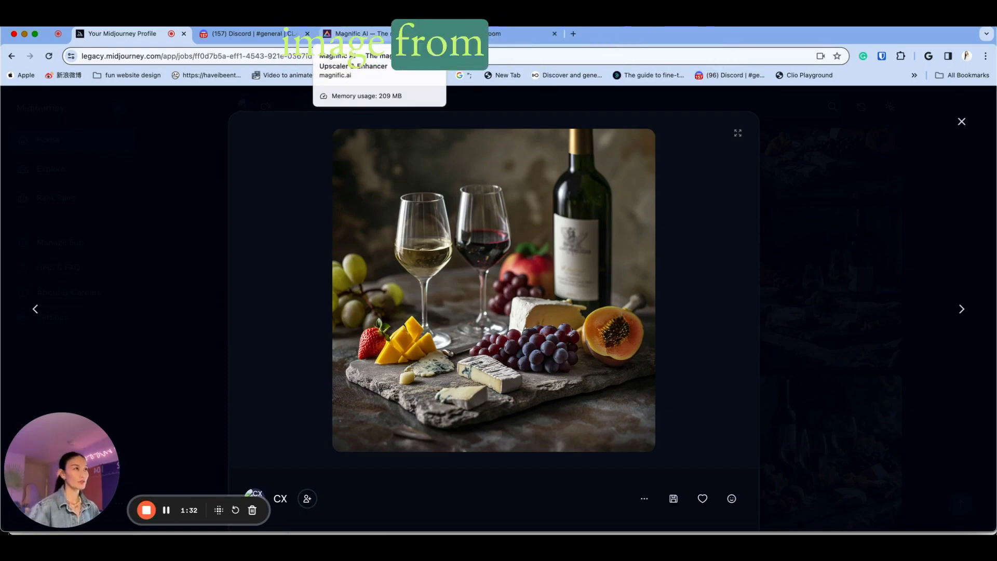
Back in Magnific AI, slide the divider to show the whole cheese-board image enhanced.
click(412, 34)
scroll(299, 285, down, 10)
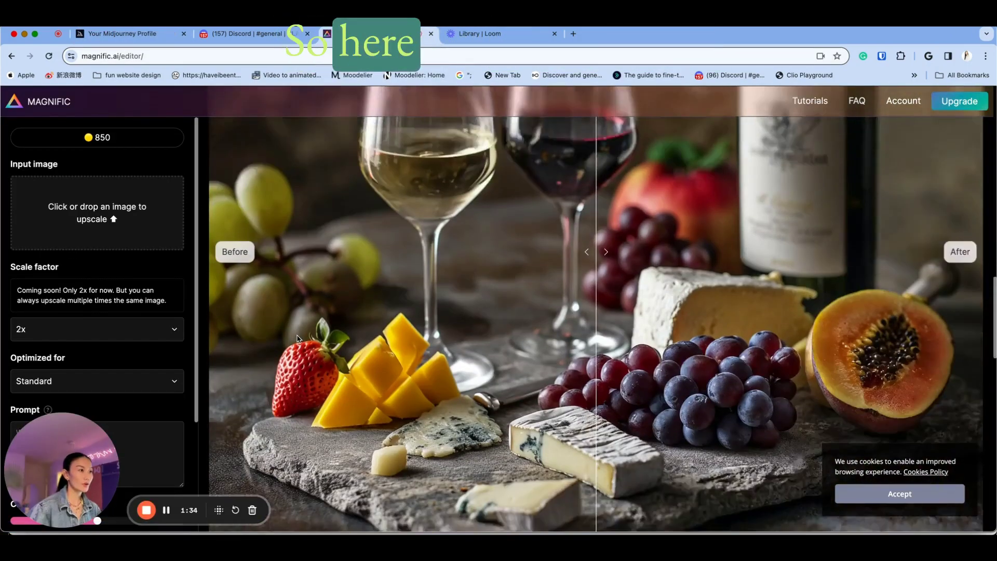
scroll(298, 338, up, 2)
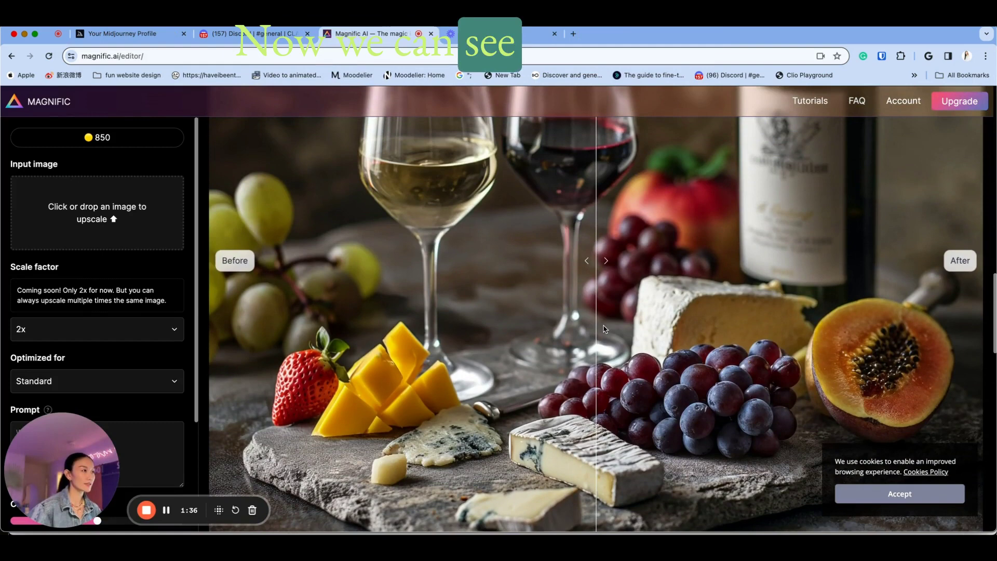
scroll(604, 308, up, 1)
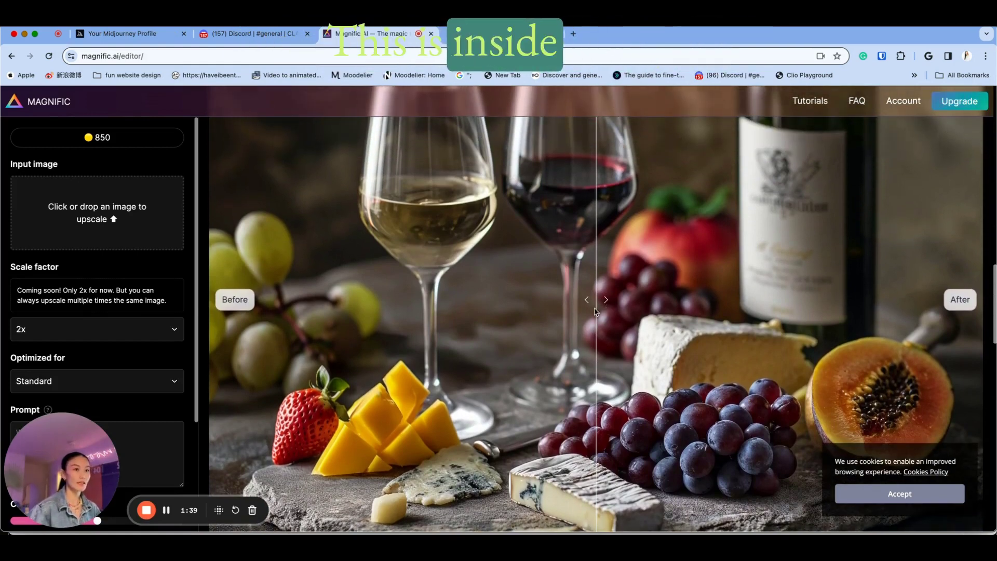
drag(595, 311, 443, 309)
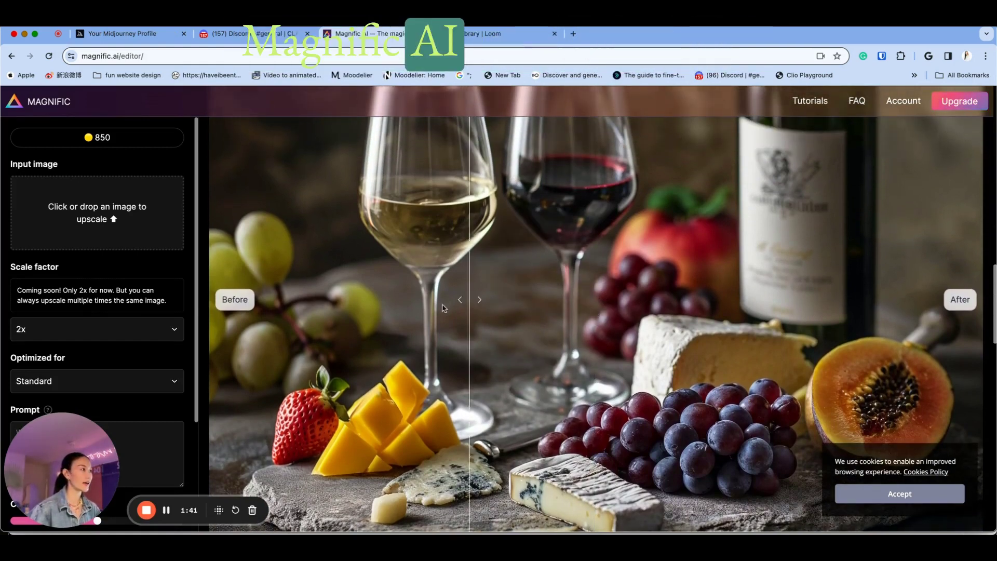
drag(263, 301, 213, 301)
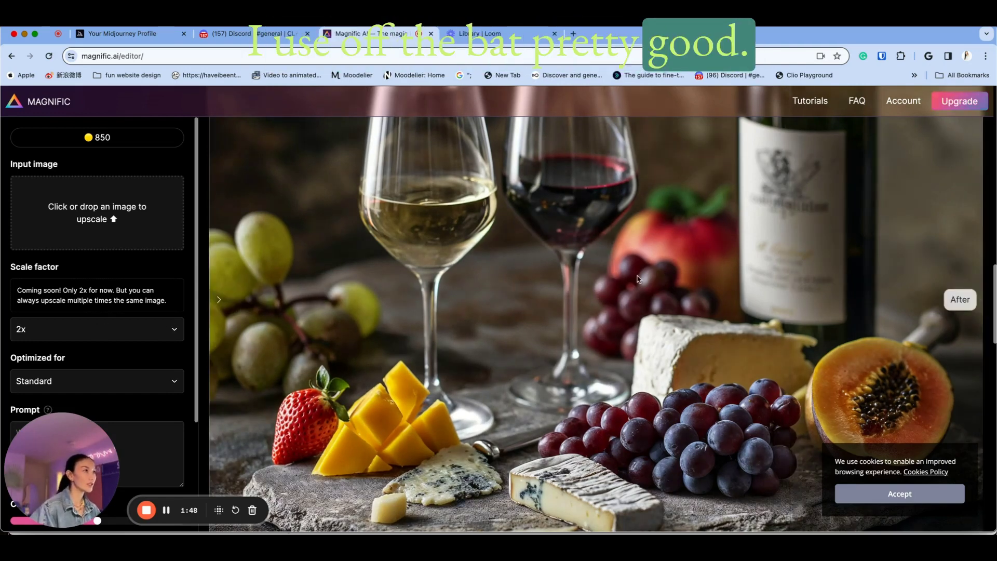
scroll(637, 279, down, 3)
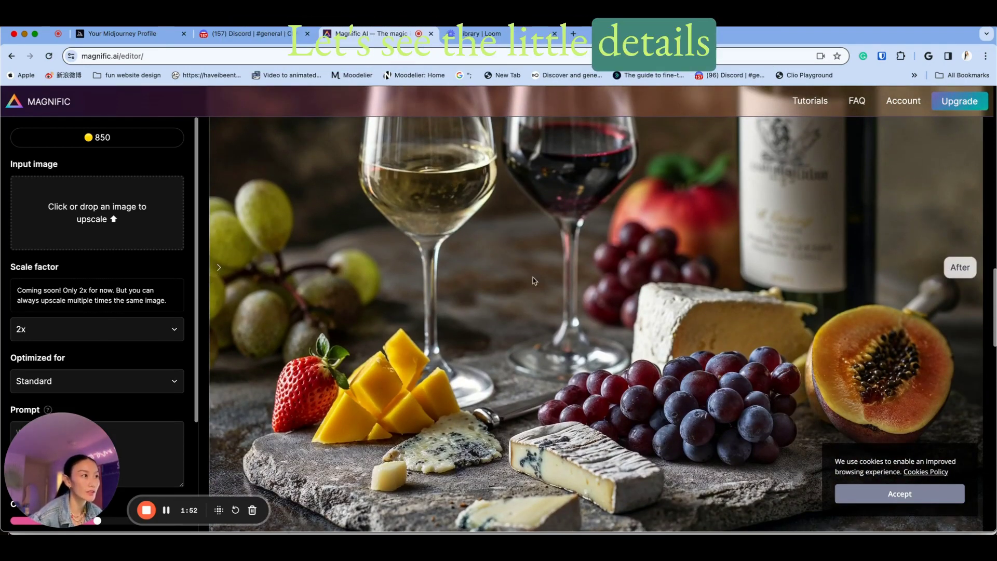
Compare the strawberry and mango before and after enhancement up close.
drag(219, 267, 494, 297)
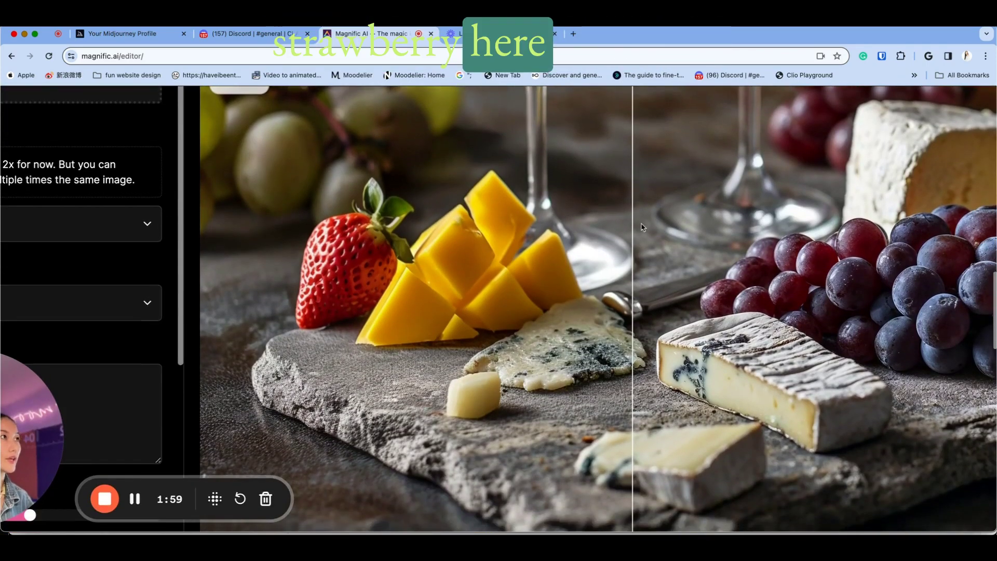
drag(632, 291, 276, 247)
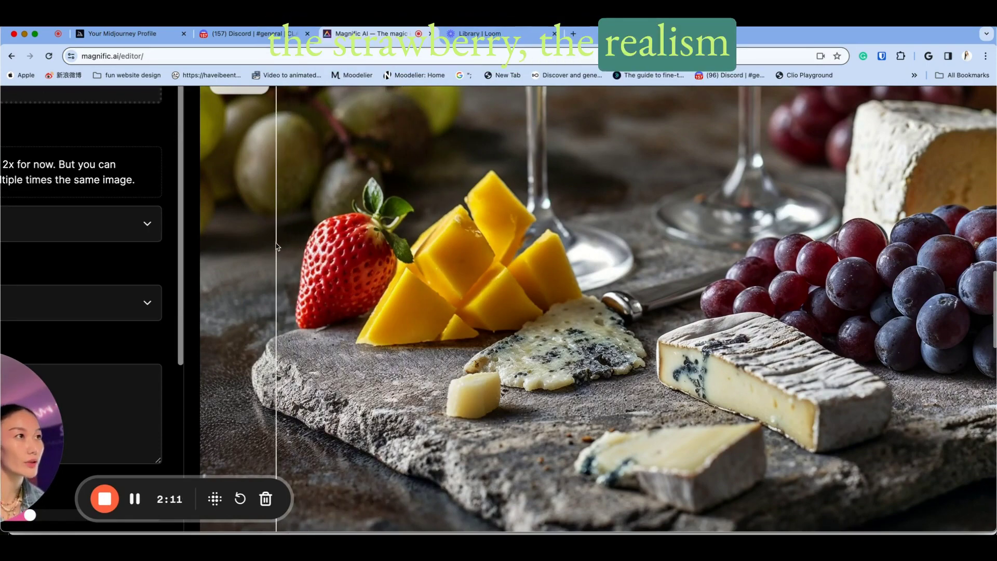
scroll(277, 246, up, 5)
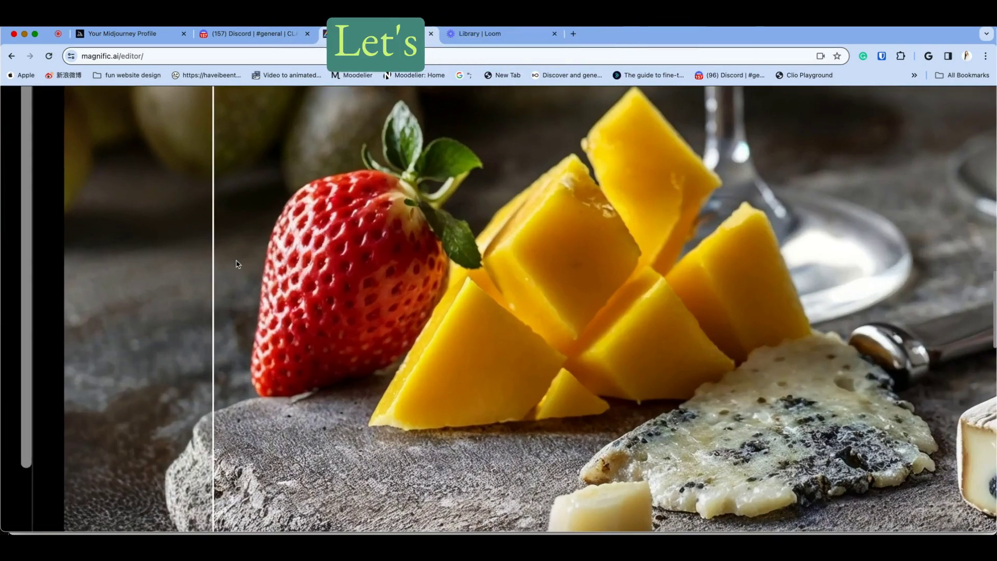
drag(211, 275, 255, 228)
drag(339, 192, 344, 167)
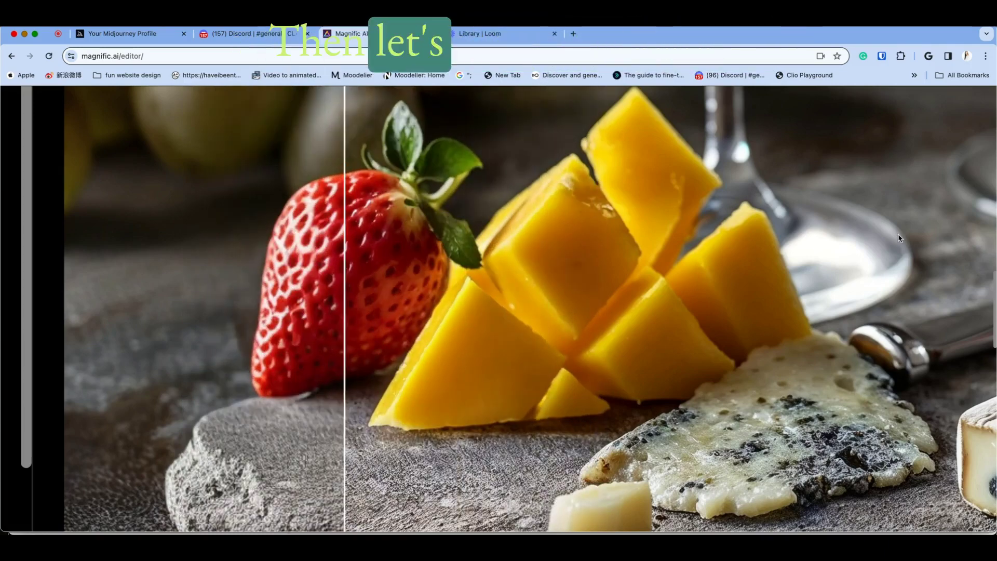
scroll(900, 238, up, 3)
scroll(899, 237, down, 2)
scroll(899, 238, up, 5)
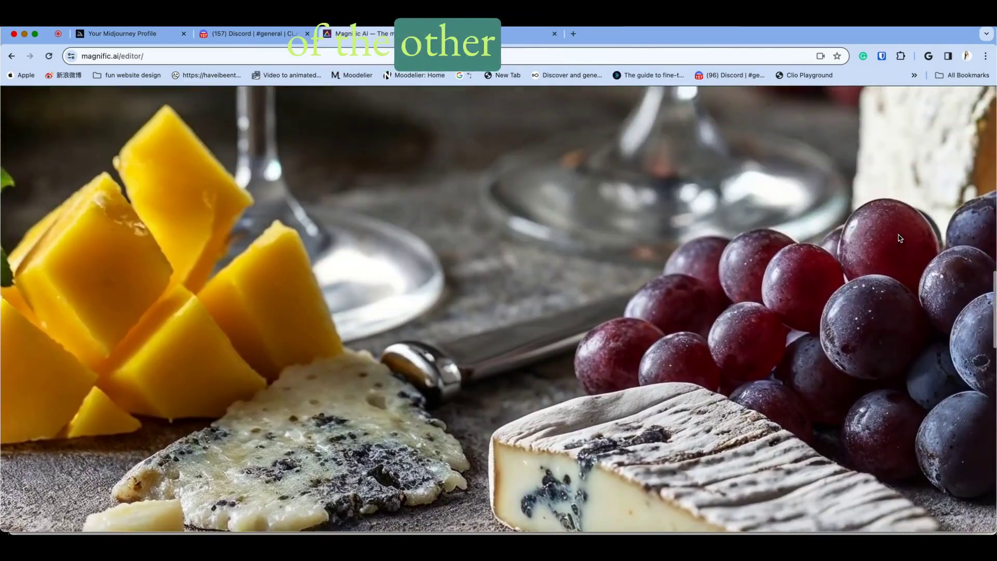
scroll(900, 238, down, 3)
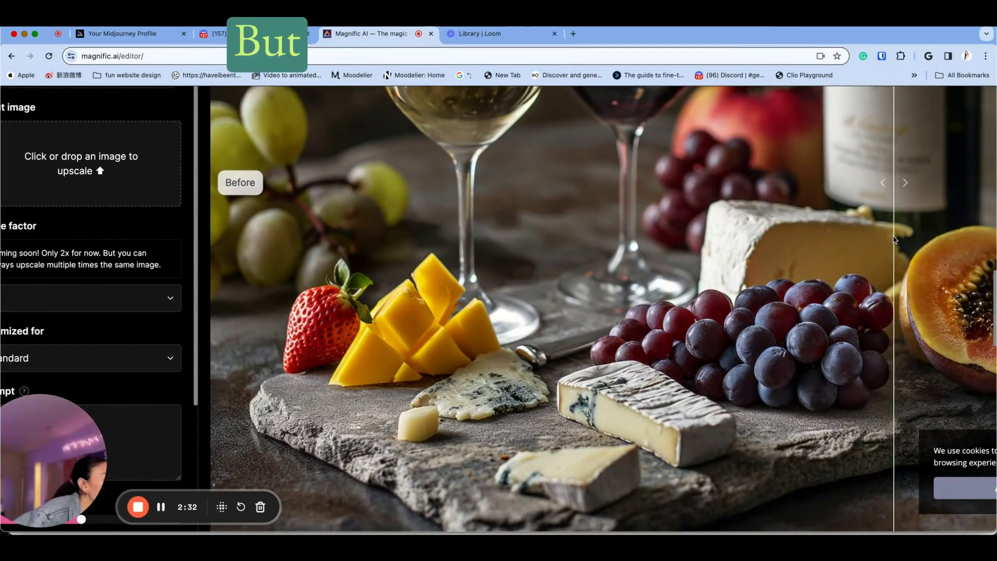
Compare the grapes and the papaya half before and after enhancement.
drag(319, 259, 644, 288)
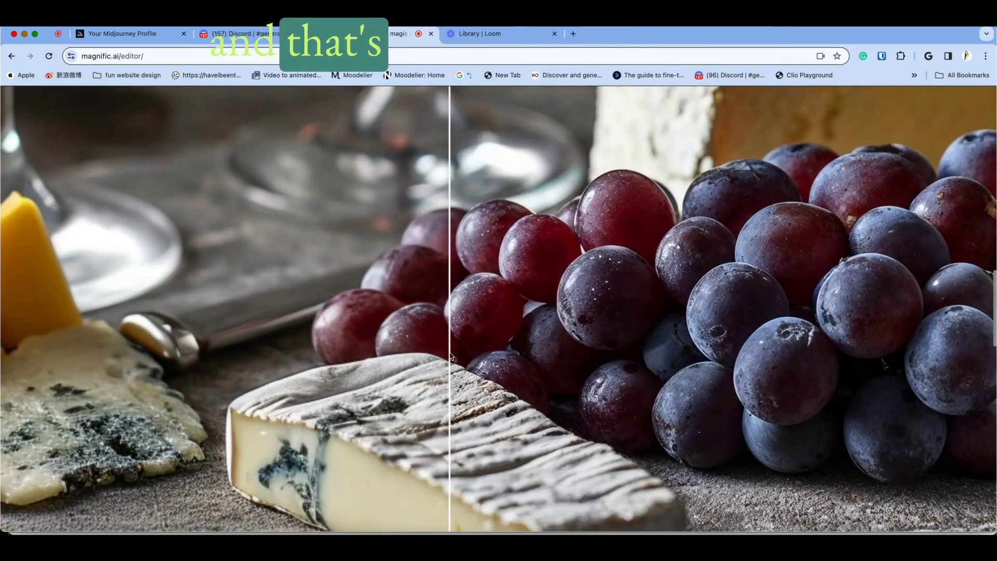
drag(445, 364, 200, 379)
drag(292, 356, 278, 339)
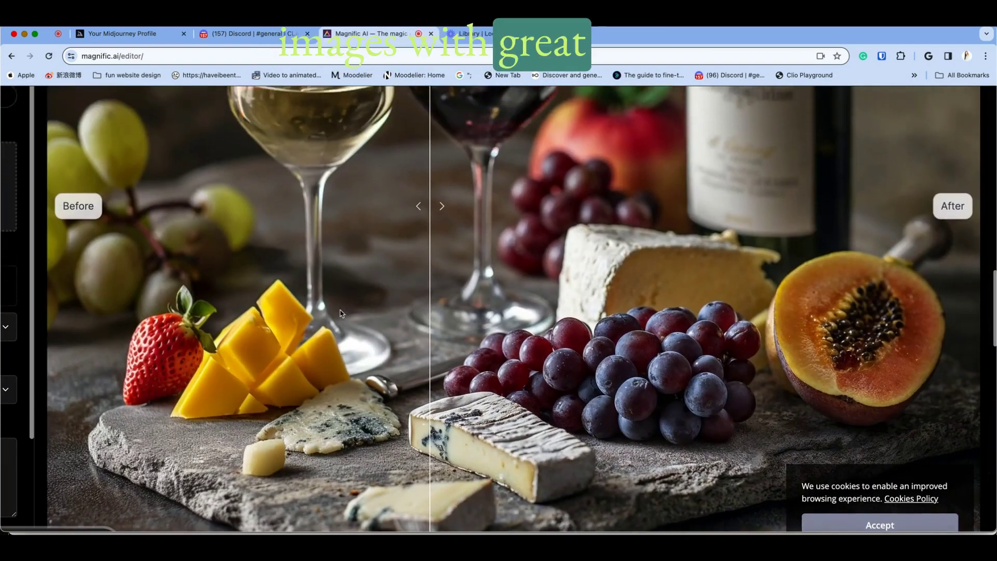
drag(420, 271, 759, 254)
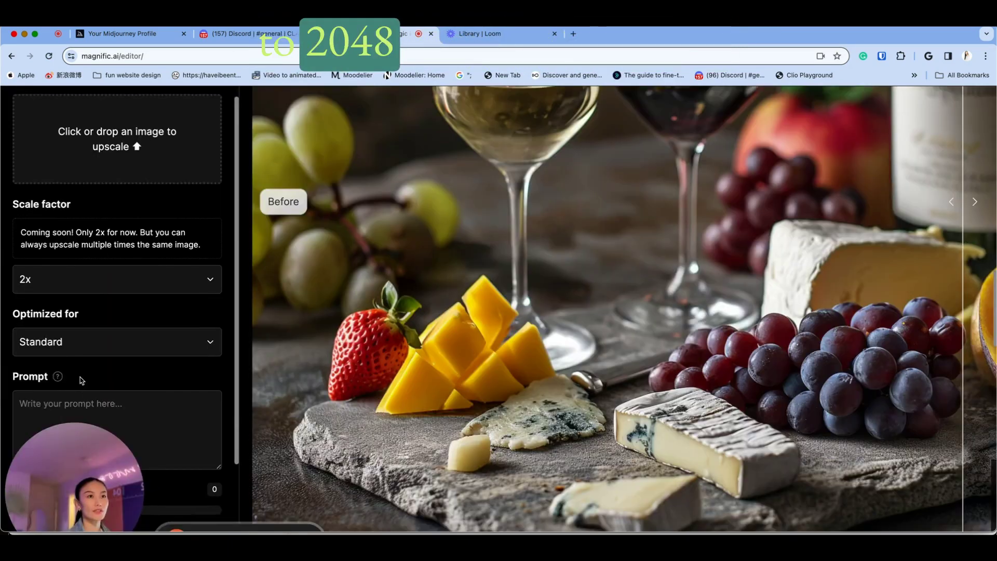
scroll(104, 374, up, 2)
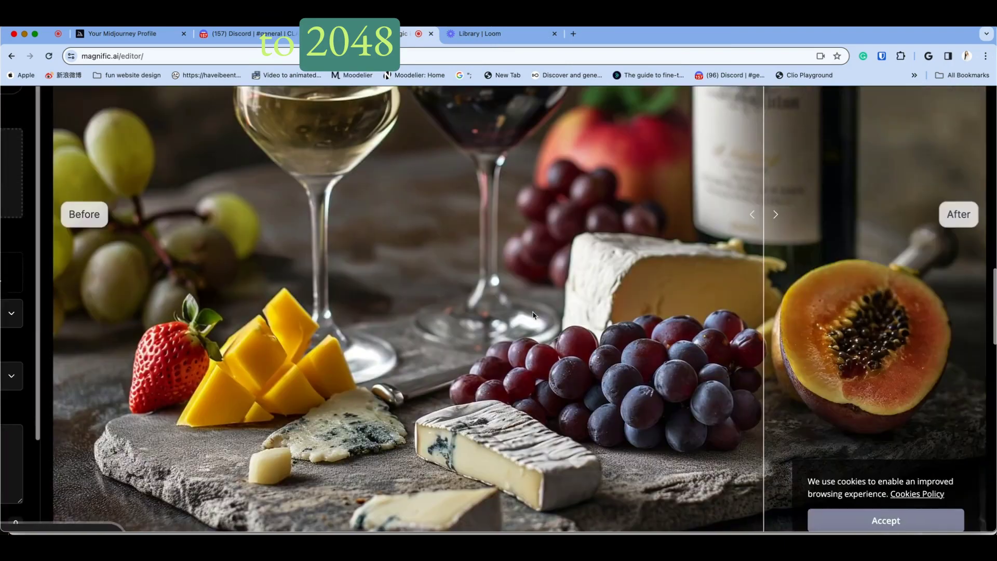
scroll(533, 314, right, 1)
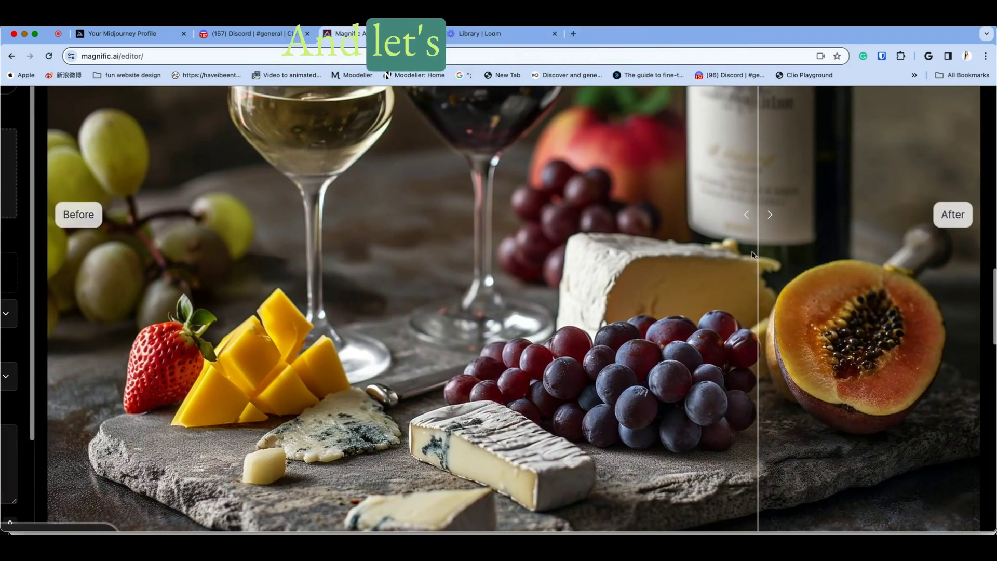
scroll(521, 337, up, 3)
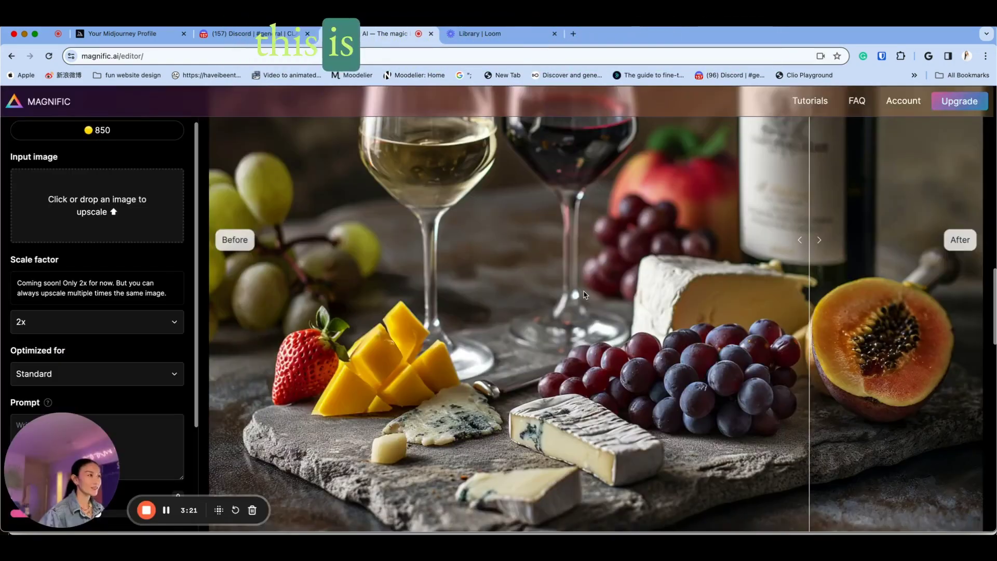
scroll(519, 311, up, 3)
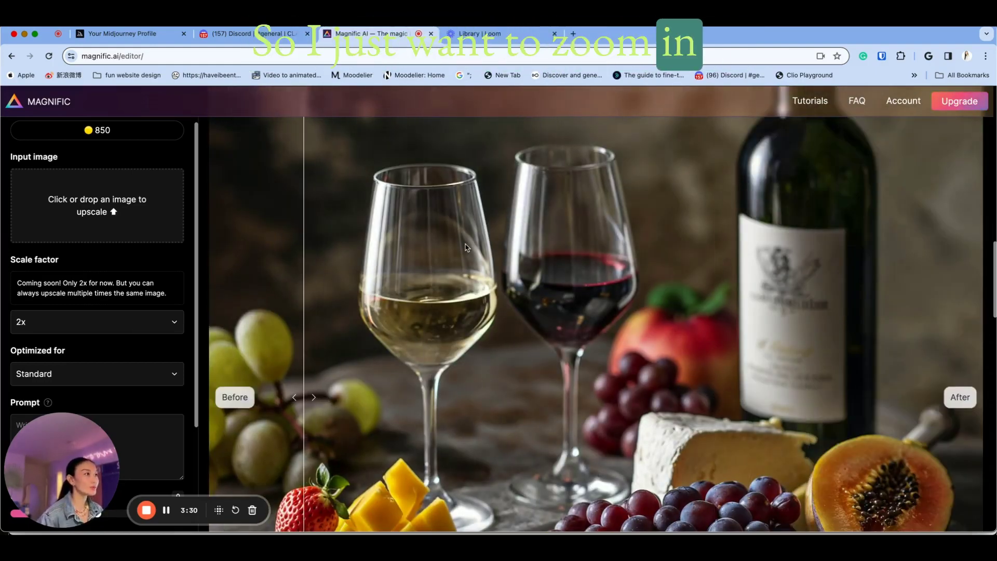
click(606, 283)
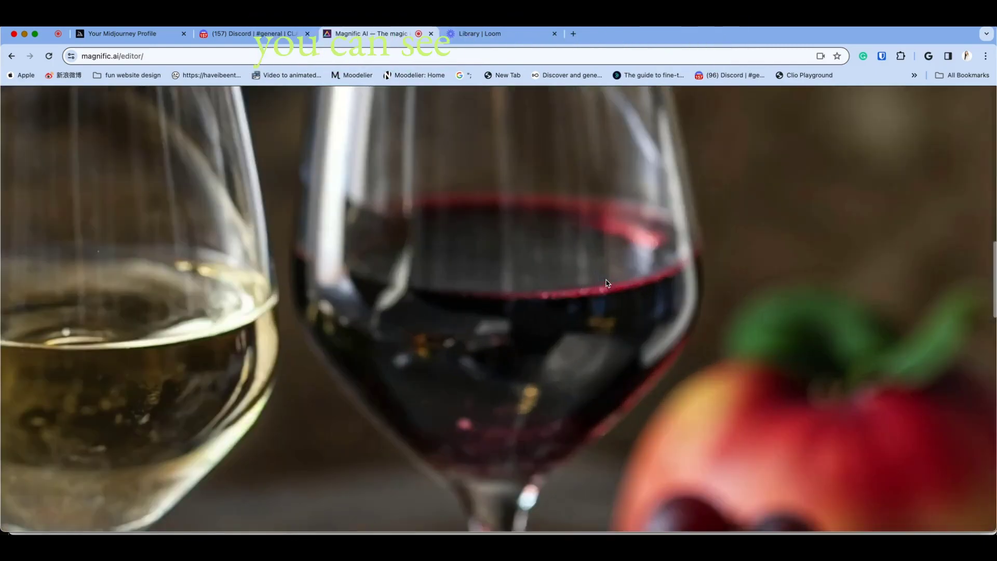
click(582, 293)
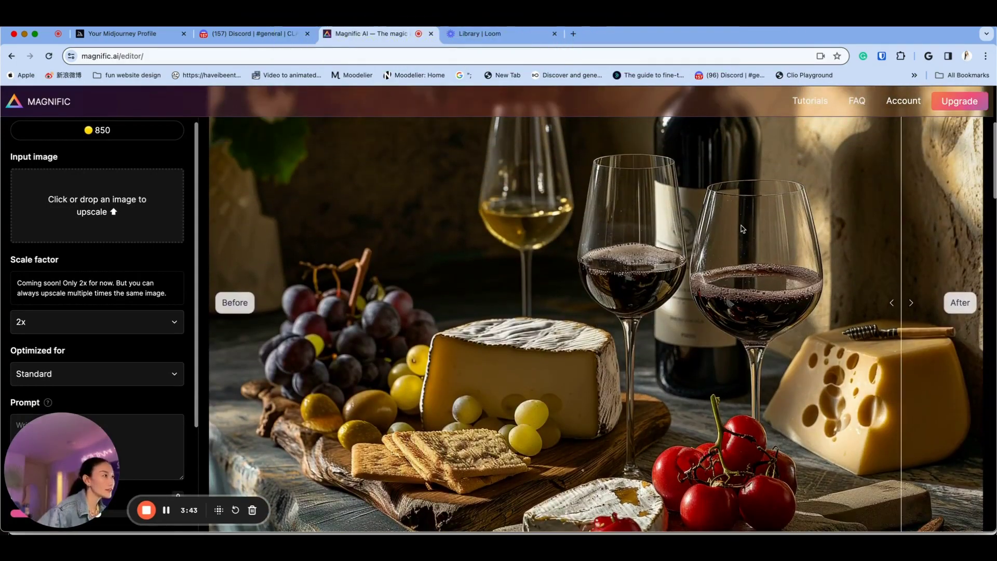
click(742, 229)
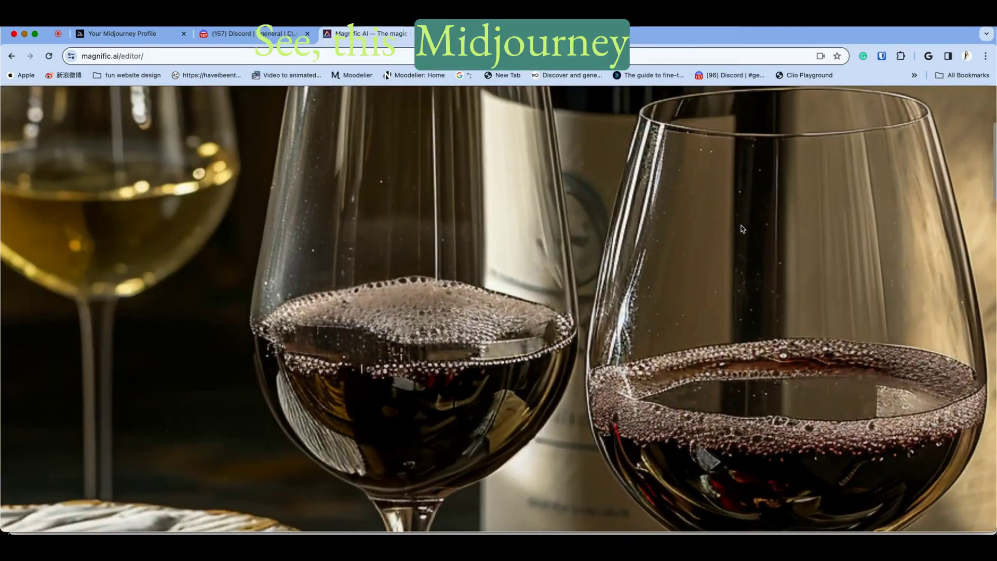
click(742, 228)
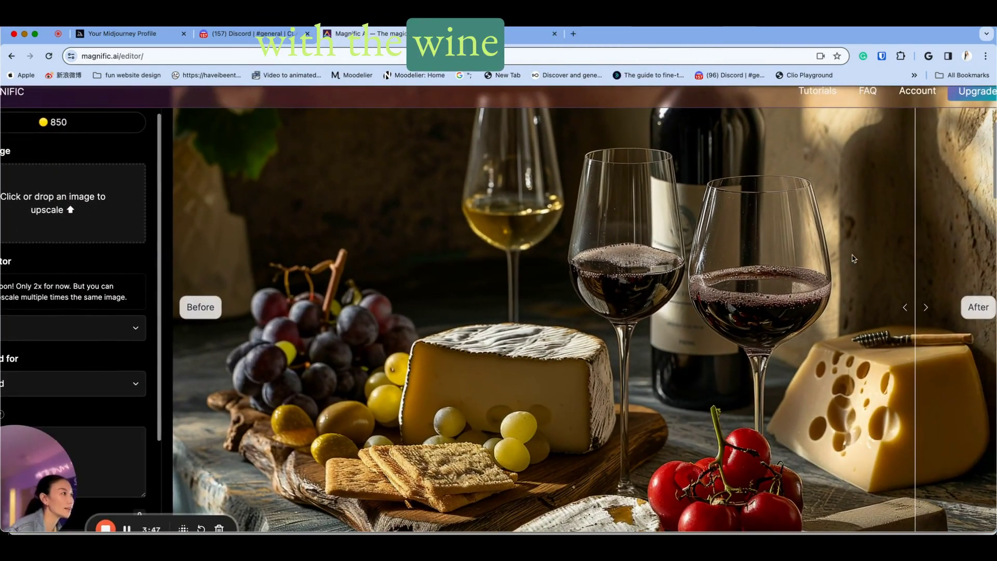
click(763, 268)
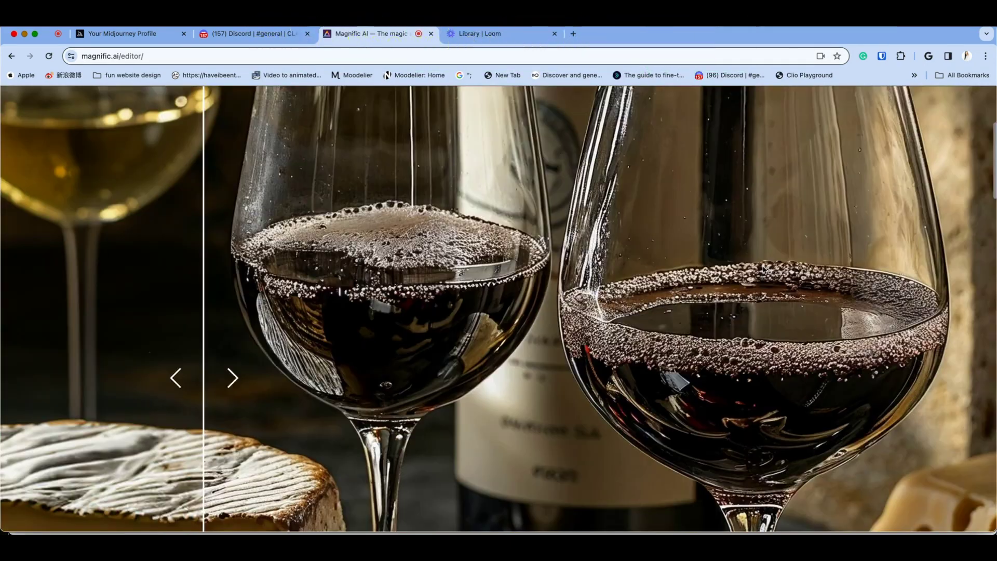
click(705, 266)
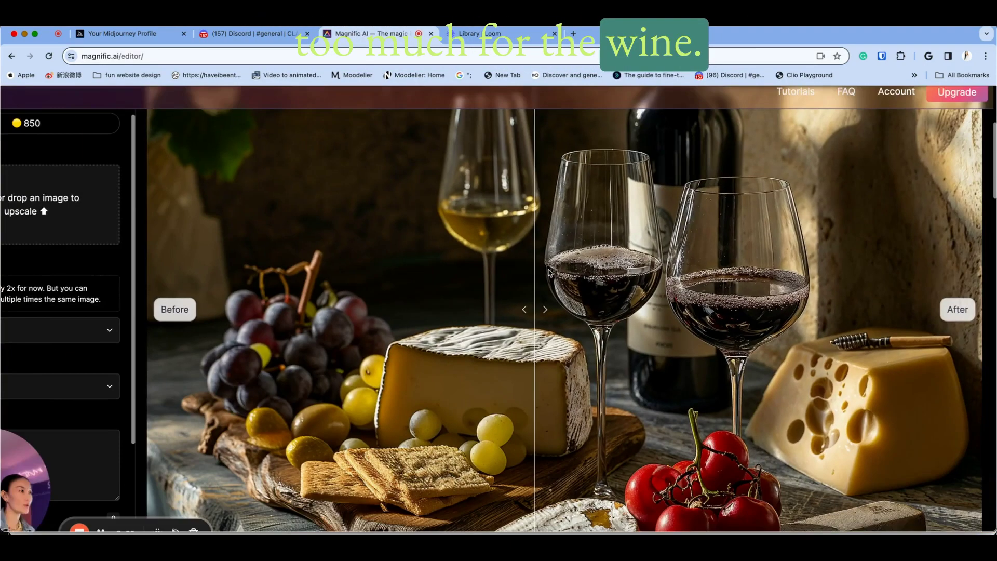
scroll(501, 241, down, 3)
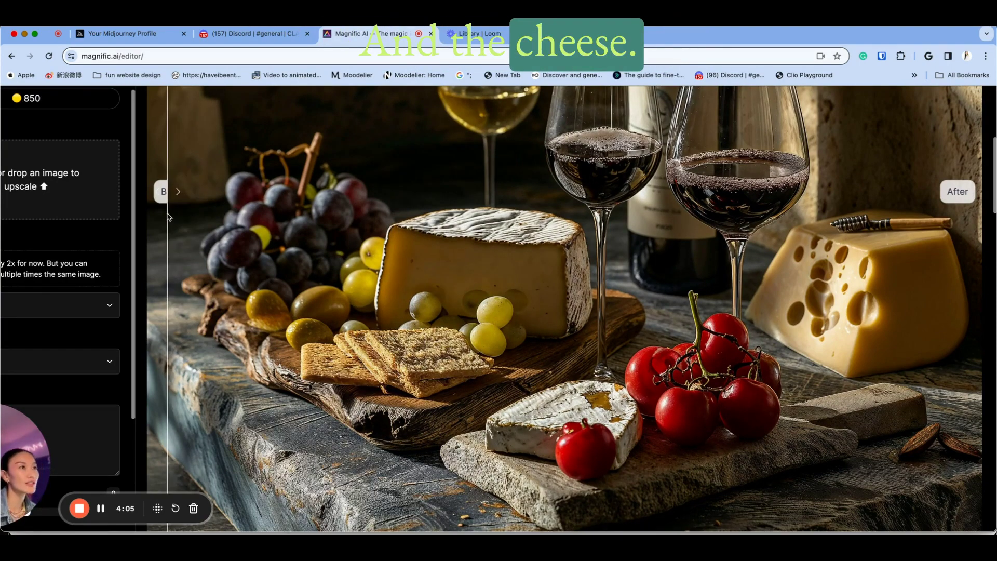
scroll(522, 192, up, 5)
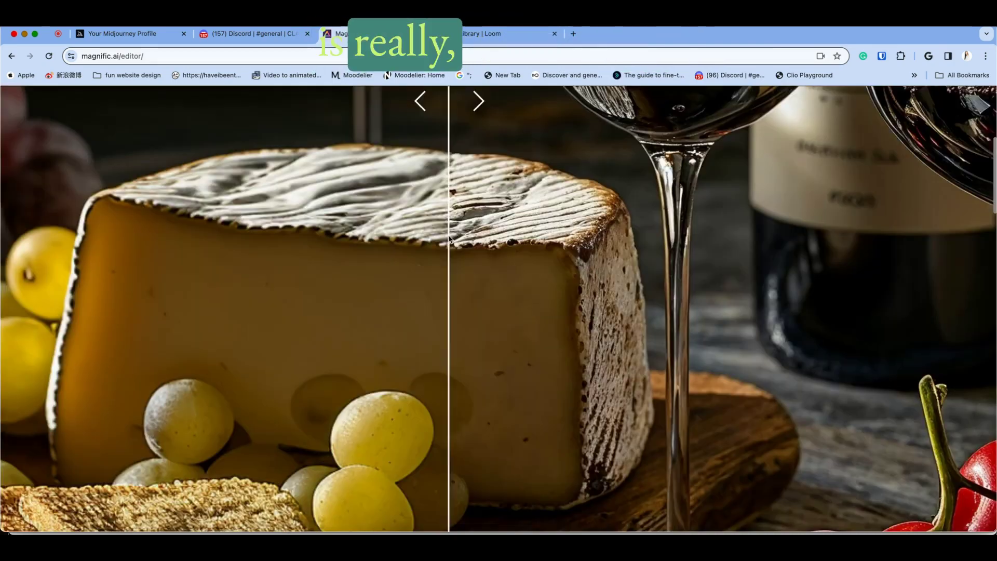
scroll(327, 264, down, 3)
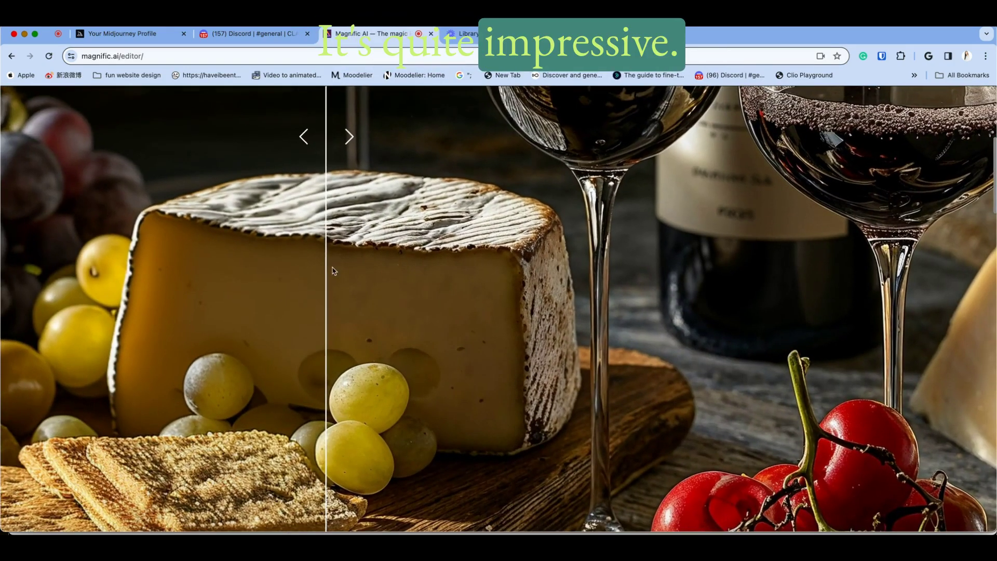
scroll(476, 270, down, 3)
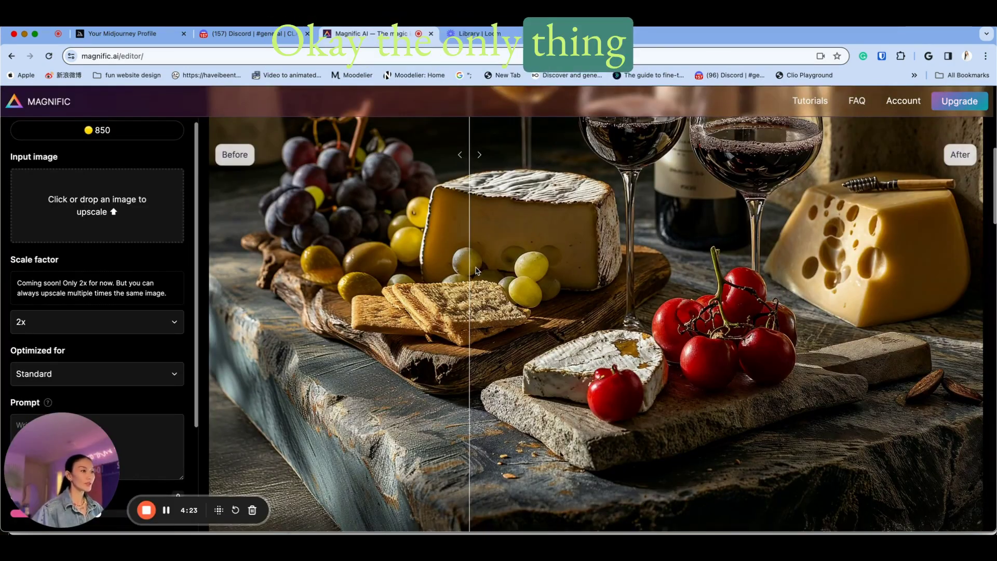
scroll(485, 310, up, 3)
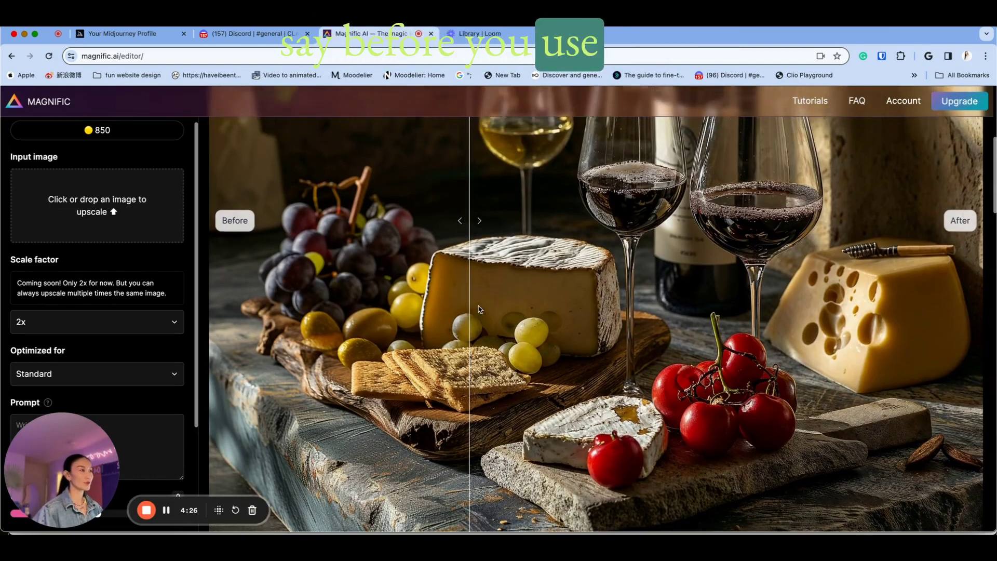
Scroll through the results and slide the divider to show more of the original cheese-board image.
scroll(693, 372, down, 2)
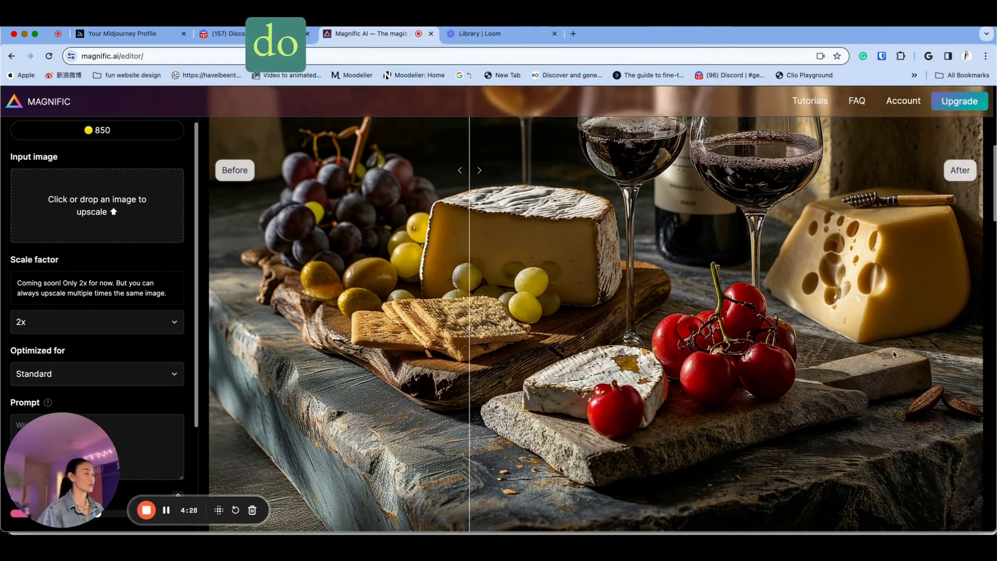
scroll(570, 416, up, 2)
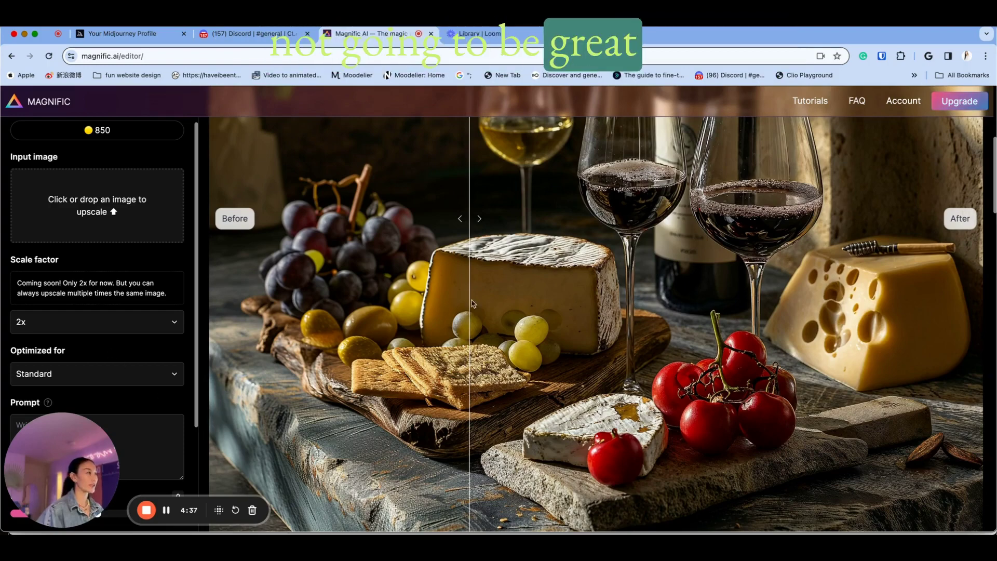
scroll(741, 281, down, 1)
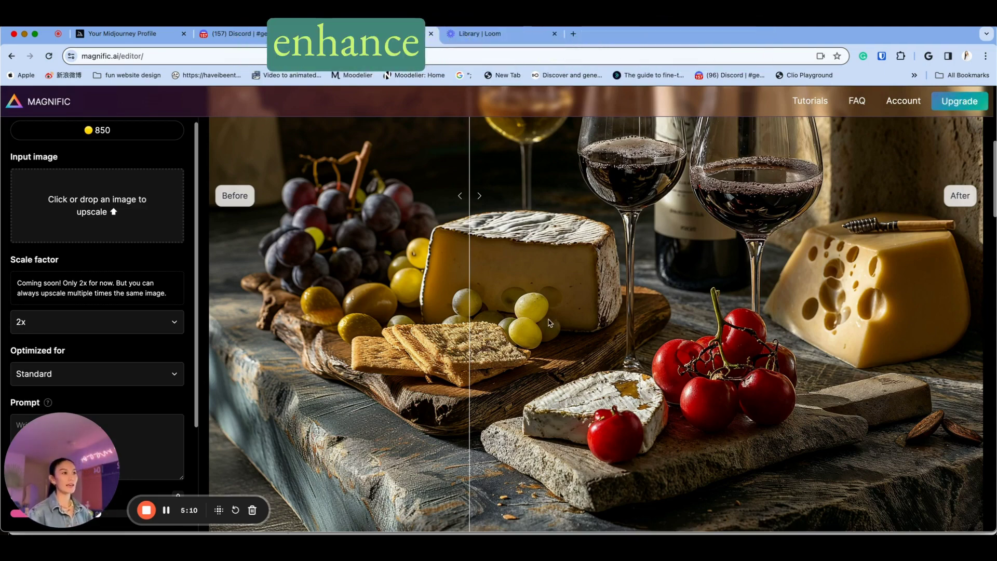
scroll(574, 322, up, 1)
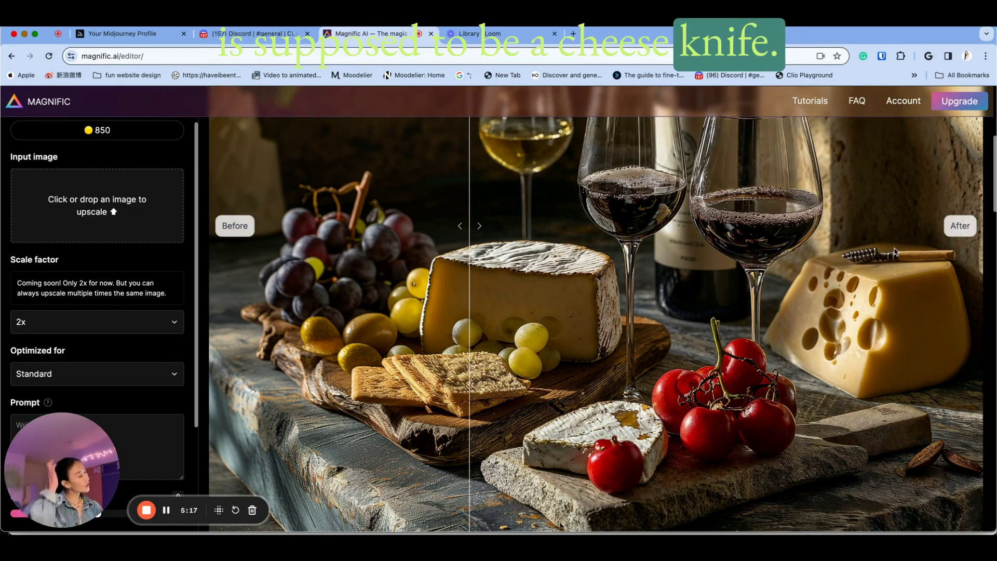
drag(894, 251, 642, 290)
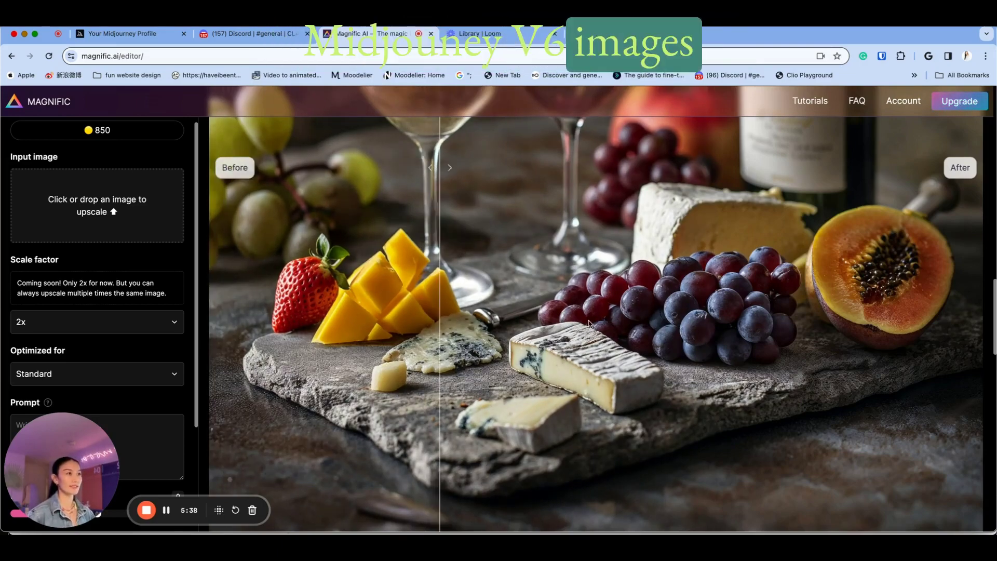
Set Creativity 2, HDR 1 and Resemblance 6 for the cheese-board enhancement, then scroll back up.
scroll(469, 316, down, 10)
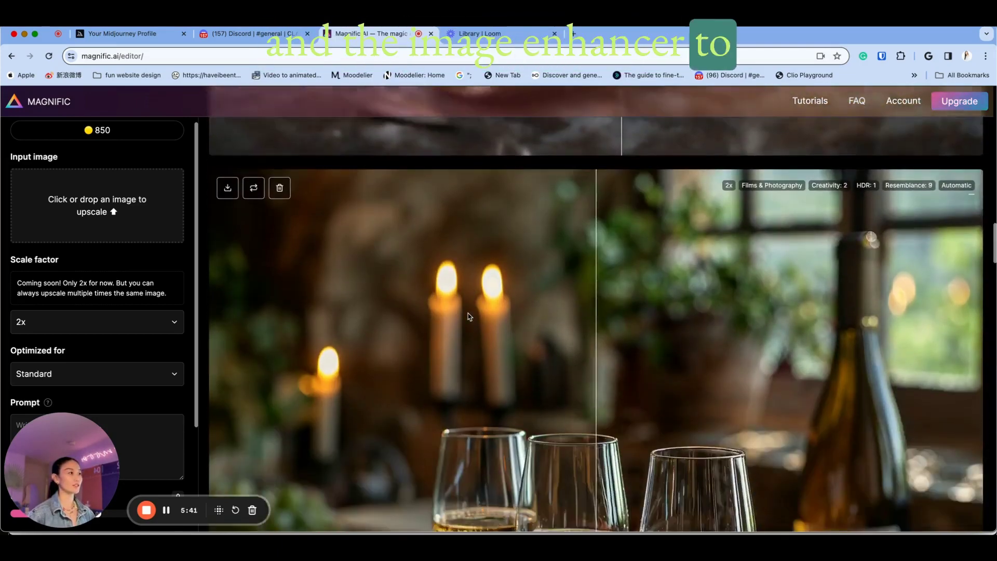
scroll(469, 316, down, 3)
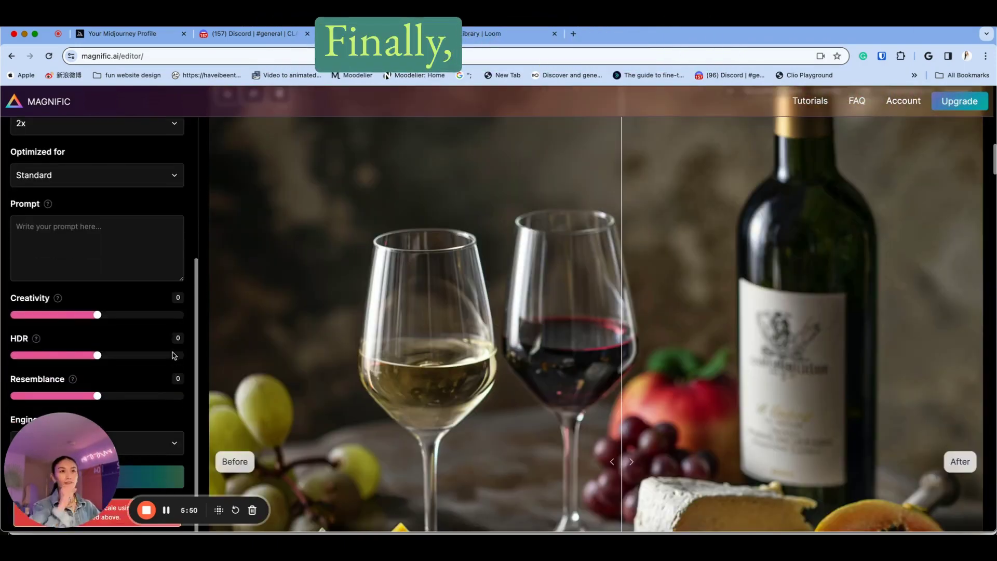
click(96, 230)
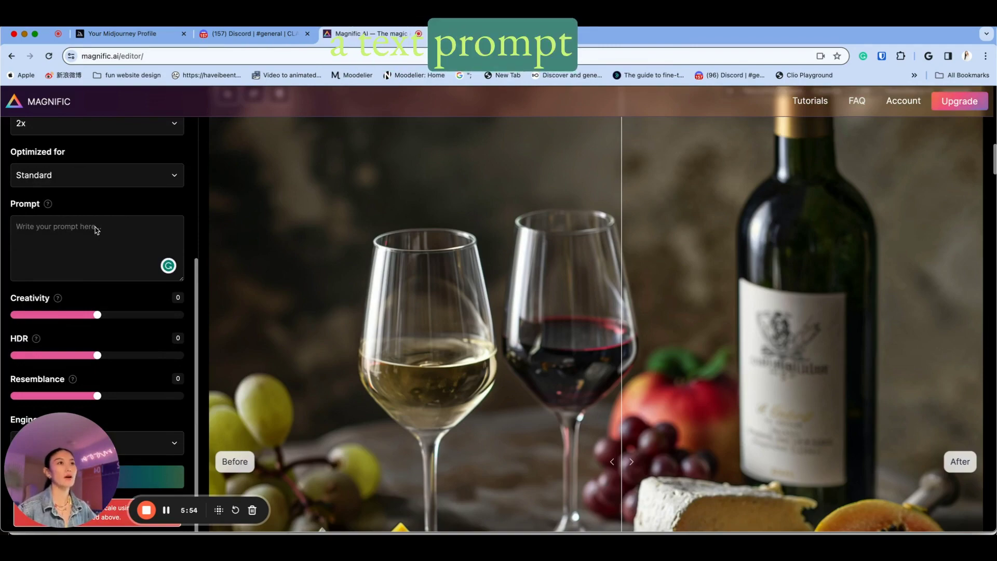
scroll(96, 230, down, 4)
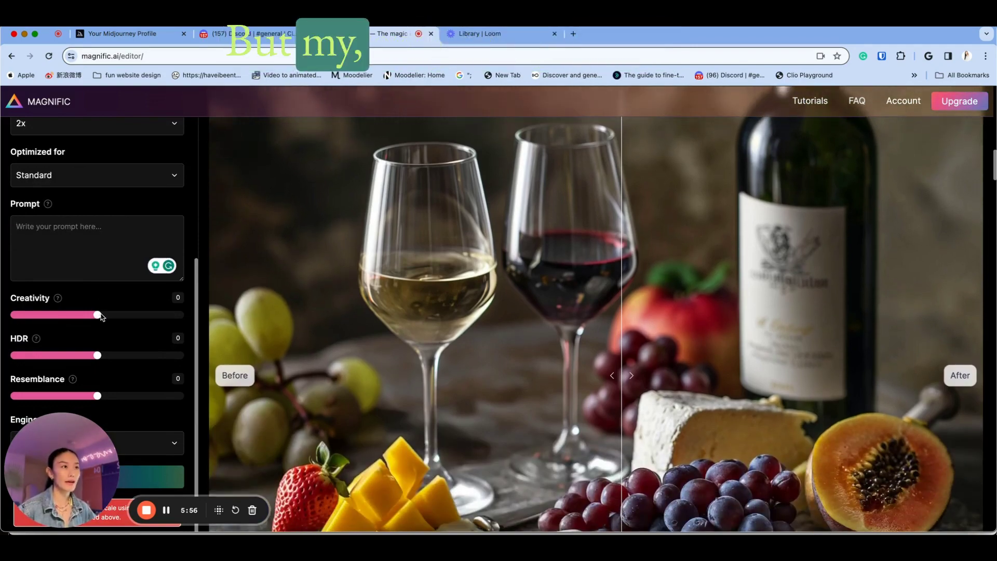
scroll(116, 292, up, 10)
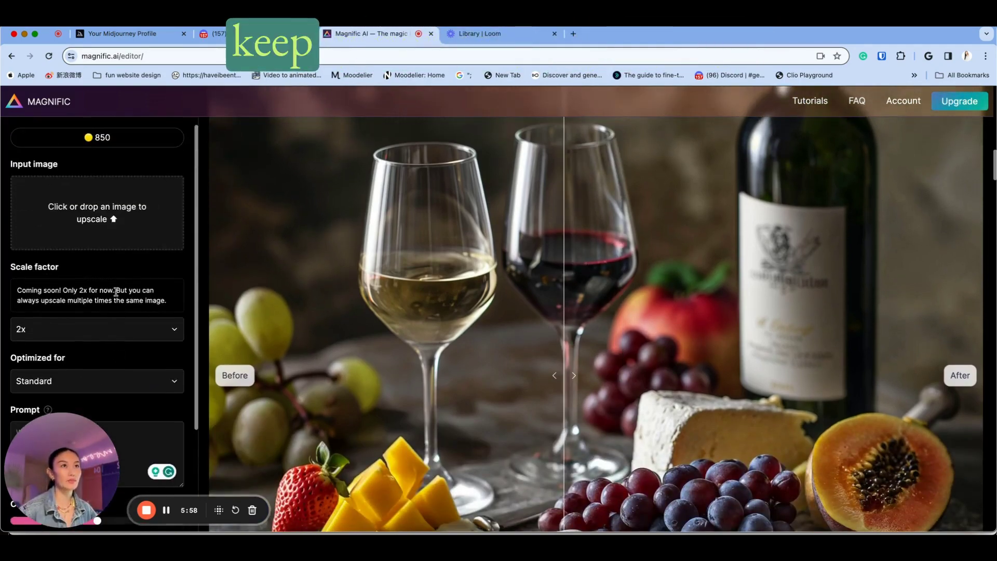
scroll(117, 292, down, 5)
scroll(374, 234, down, 2)
scroll(375, 235, up, 5)
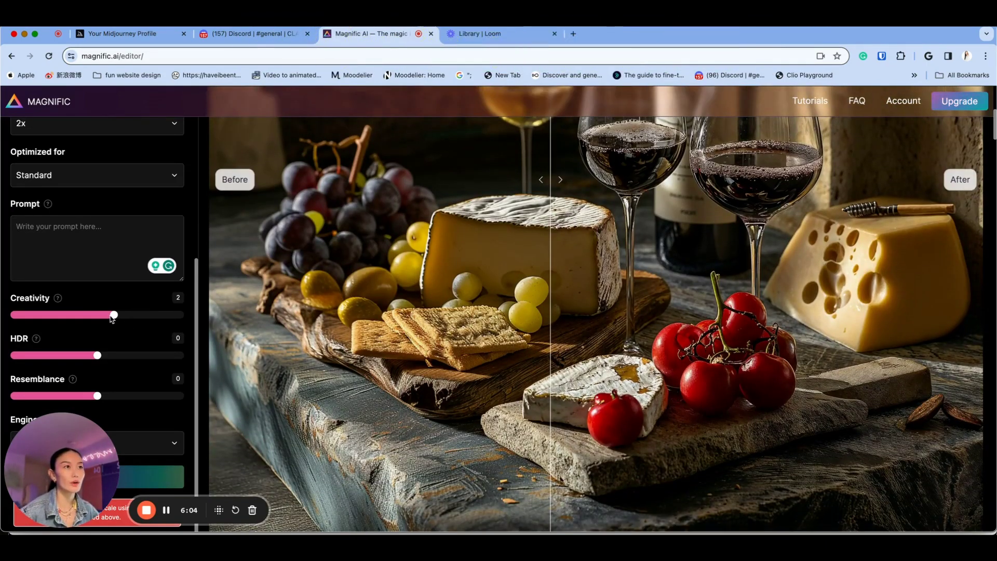
mouse_move(97, 356)
mouse_down()
mouse_move(115, 356)
mouse_move(107, 356)
mouse_up()
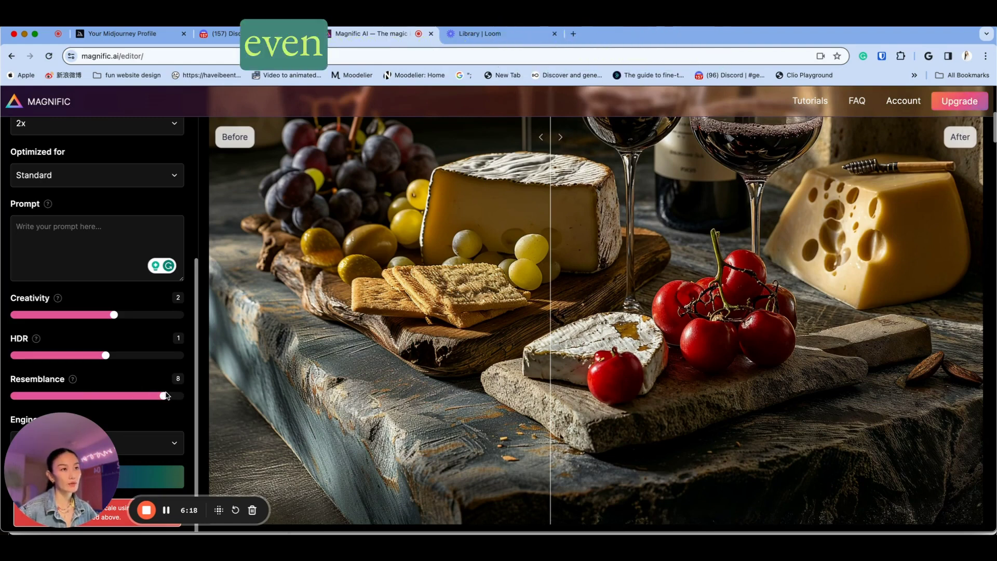
drag(123, 393, 147, 395)
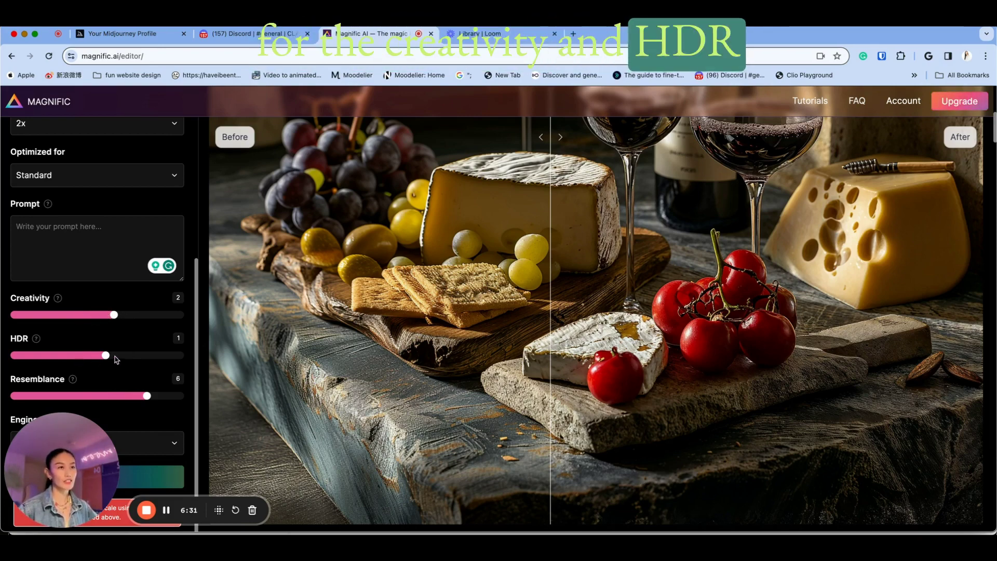
scroll(364, 326, up, 1)
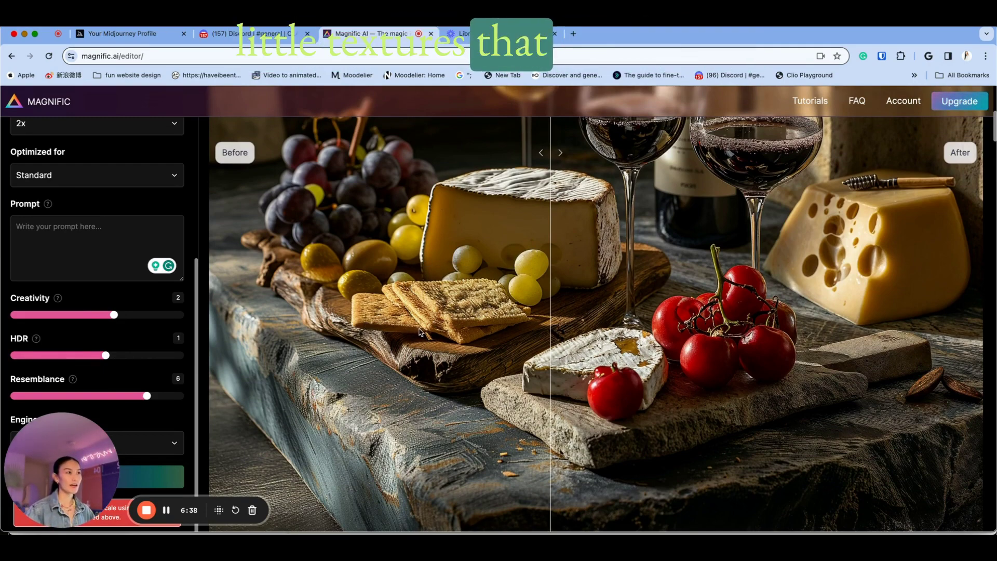
scroll(419, 332, up, 5)
scroll(597, 296, up, 2)
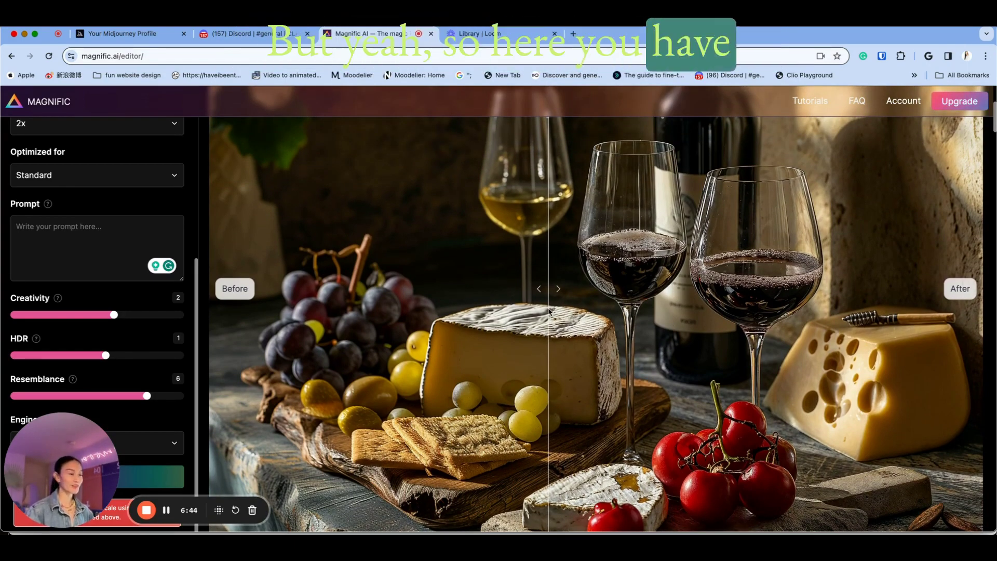
Slide the divider left to reveal more of the enhanced cheese, crackers and cherry-tomato image.
scroll(729, 281, down, 2)
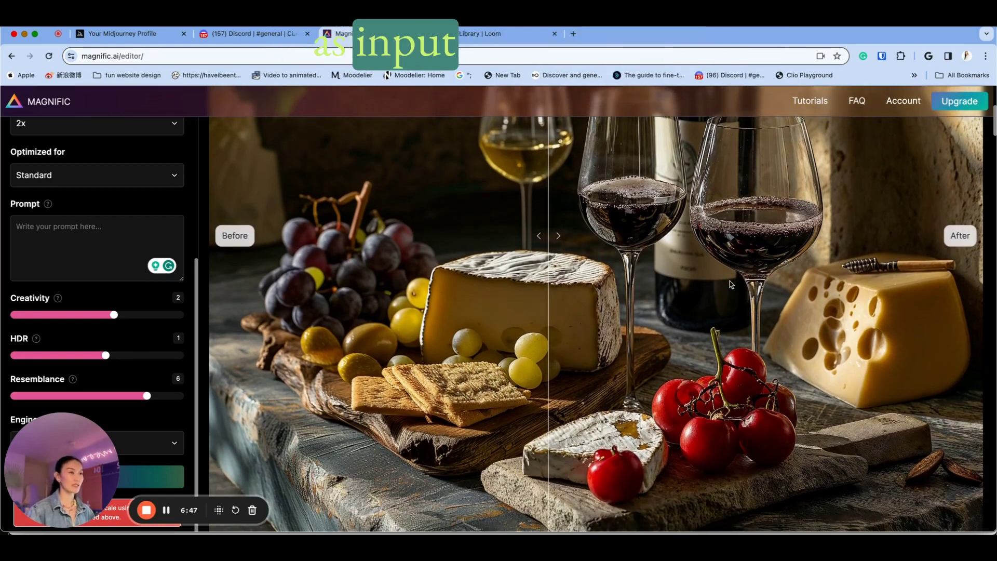
scroll(730, 283, up, 5)
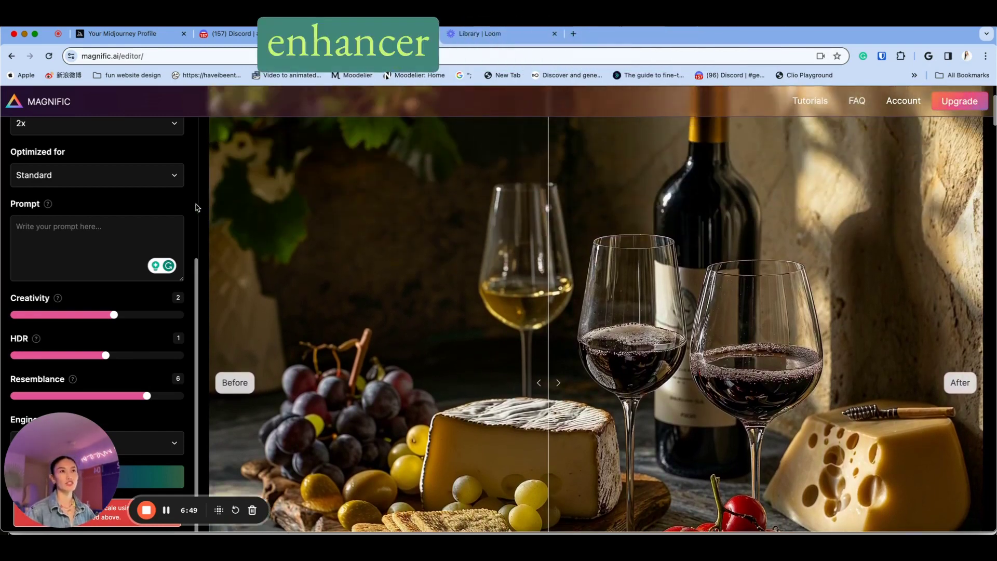
scroll(153, 202, down, 1)
scroll(475, 257, down, 3)
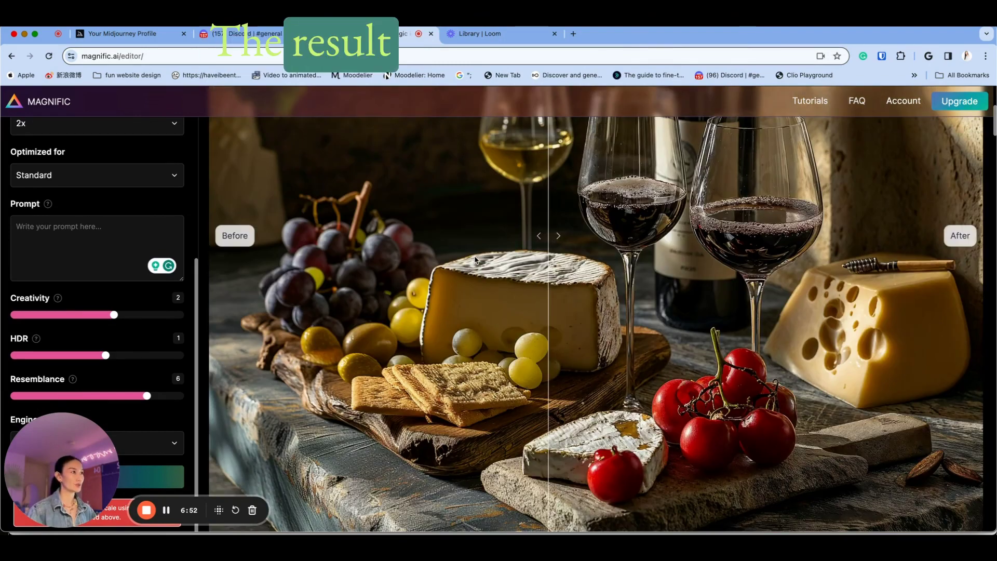
drag(549, 298, 356, 301)
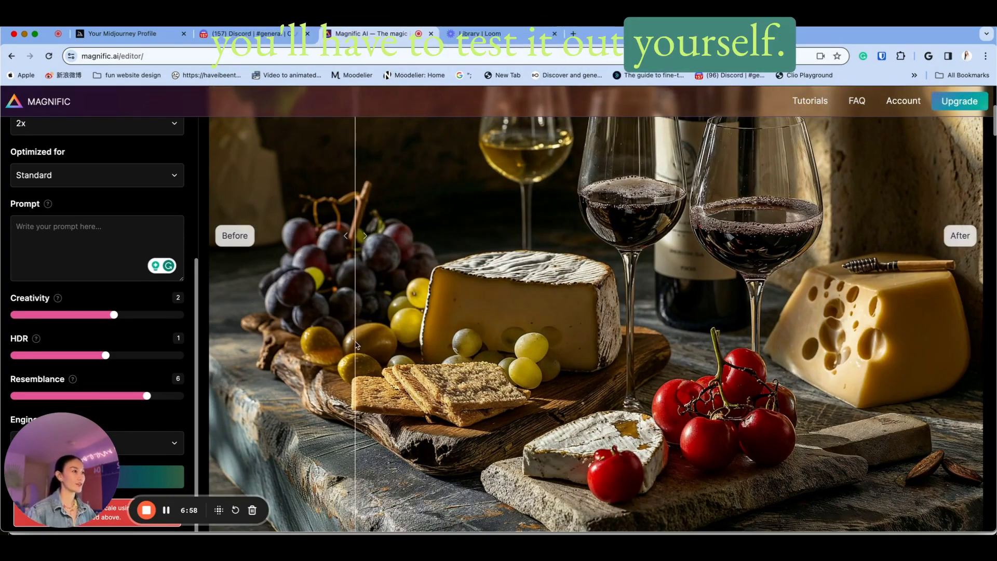